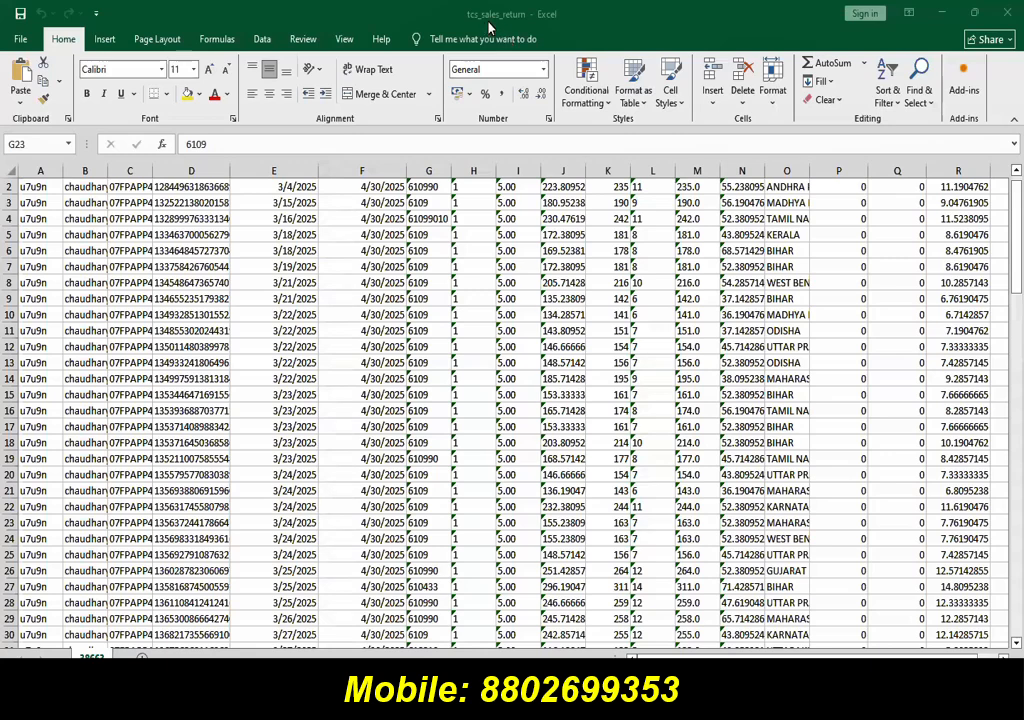
Step: In Excel, check the gst_rate value in cell H7 of tcs_sales, then return to tcs_sales_return
click(344, 39)
click(689, 90)
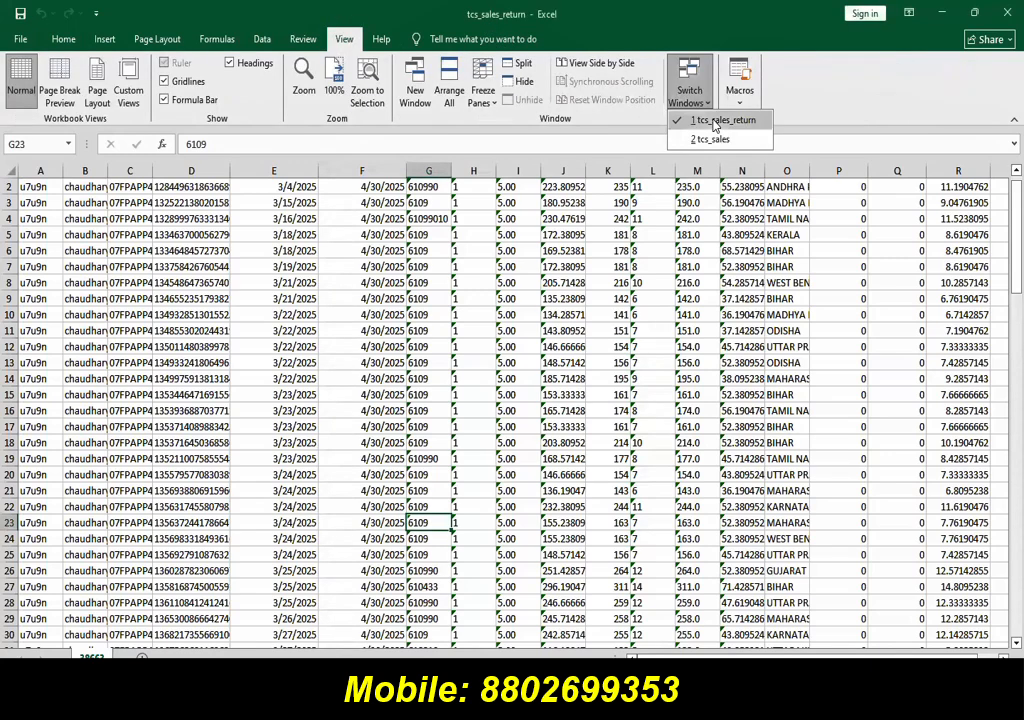
click(712, 139)
click(376, 287)
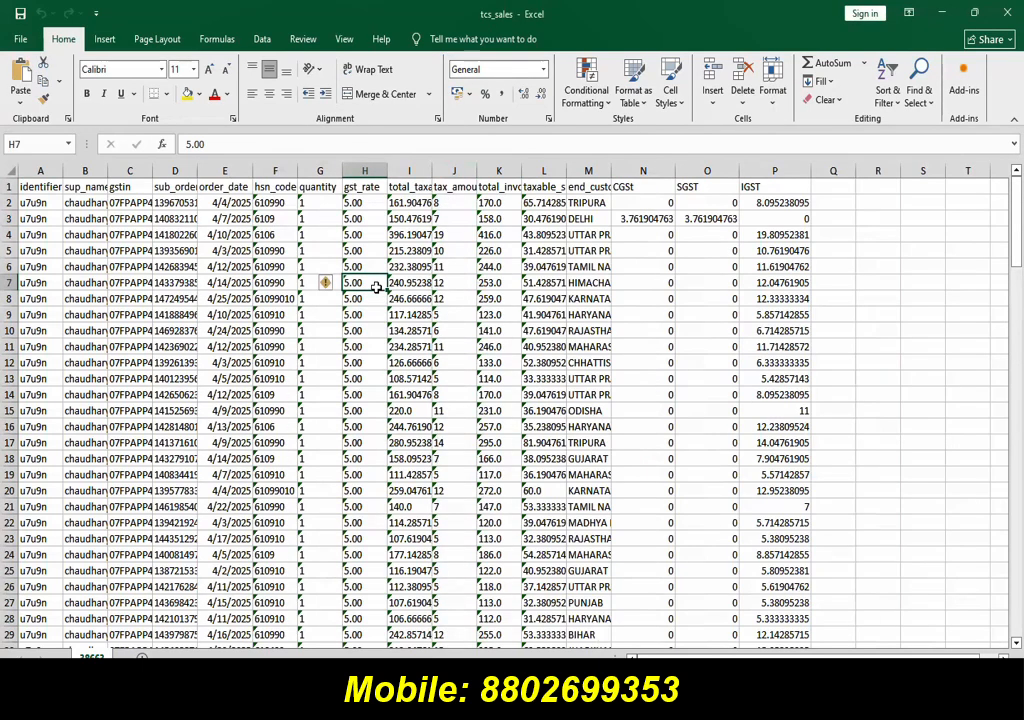
click(344, 39)
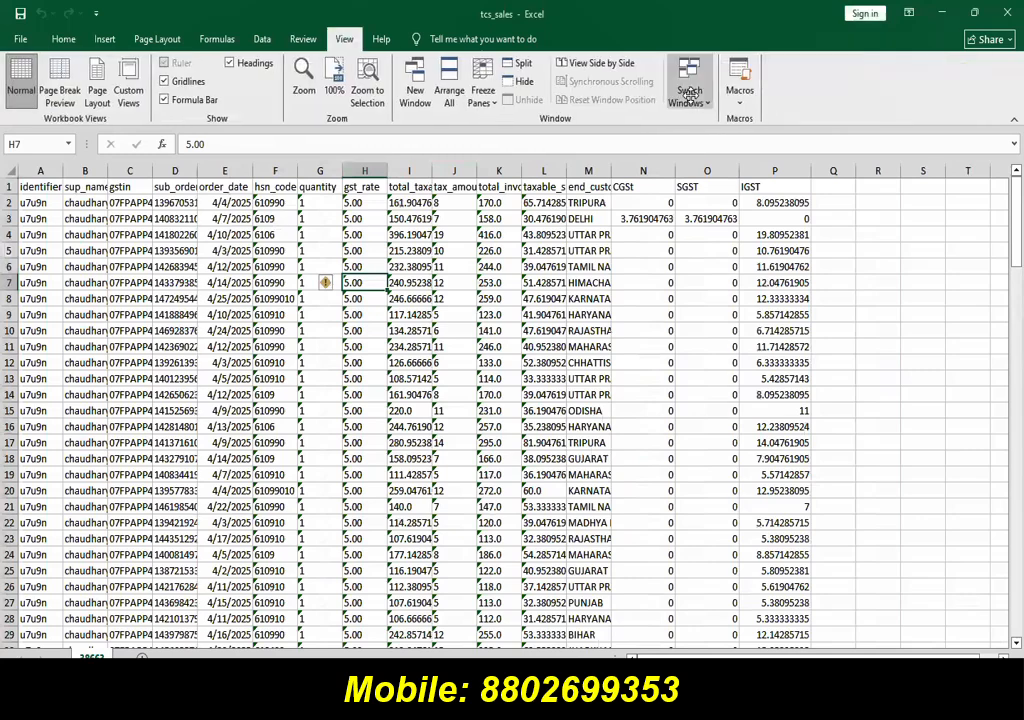
click(689, 82)
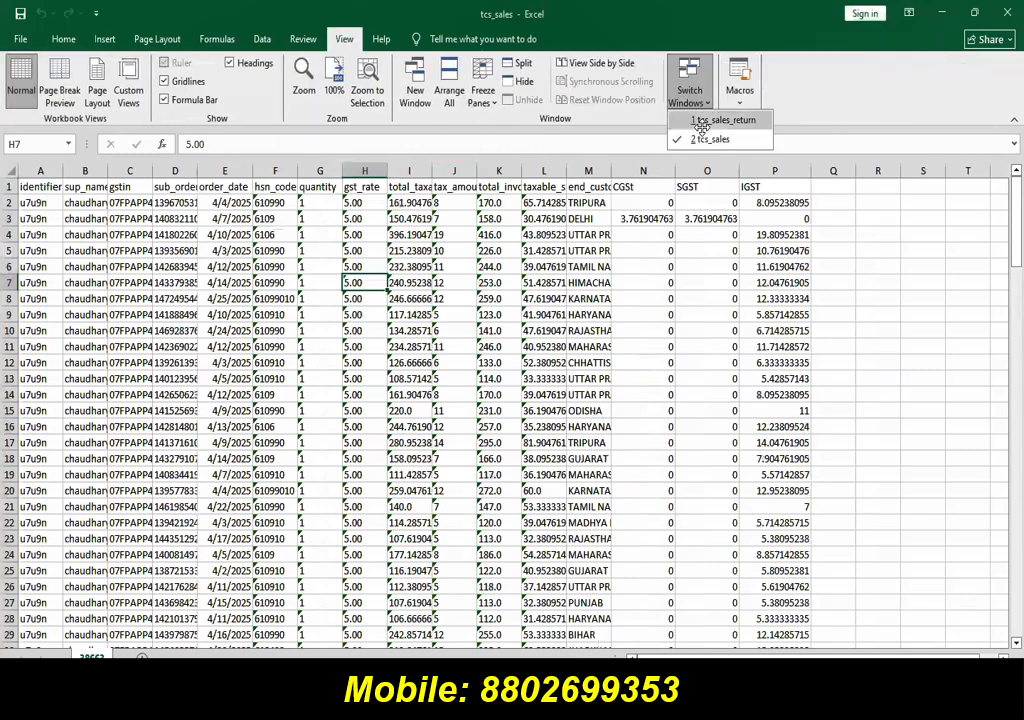
click(722, 120)
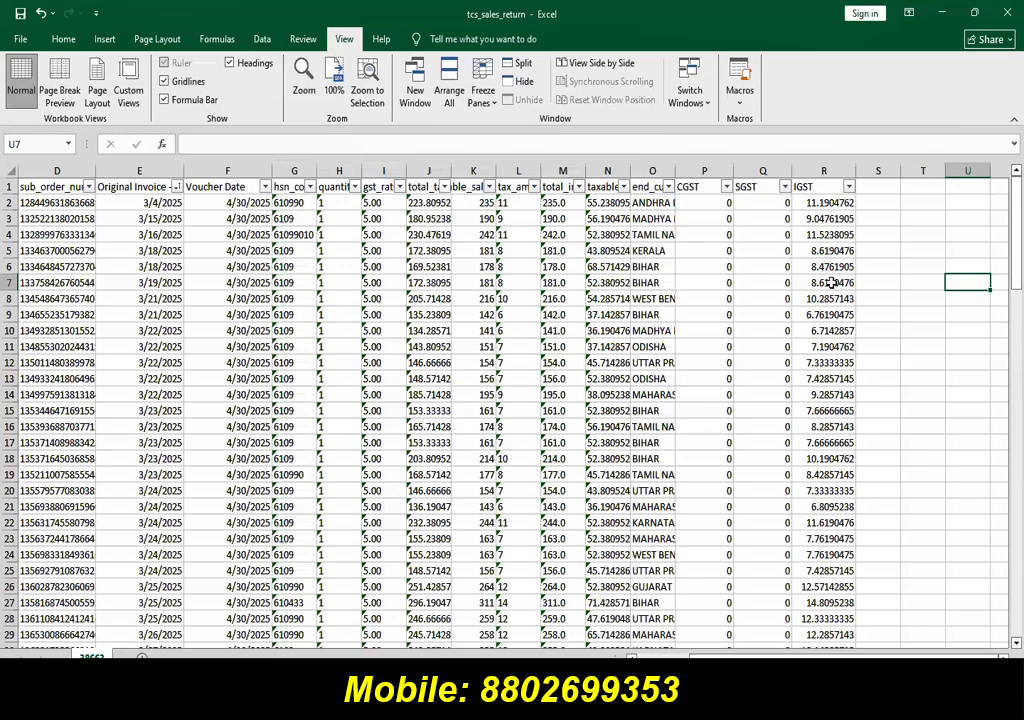
Step: In TallyPrime, start an Excel transaction import of tcs_sales.xlsx, worksheet 38663, and open the MesshoSales template for alteration
key(alt+Tab)
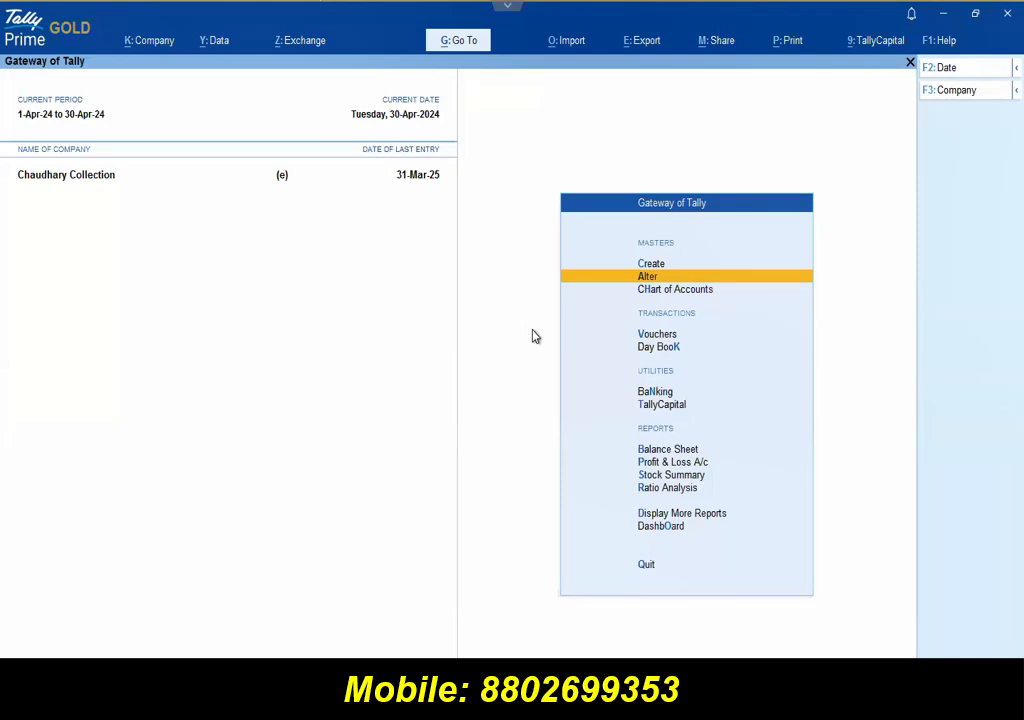
click(567, 44)
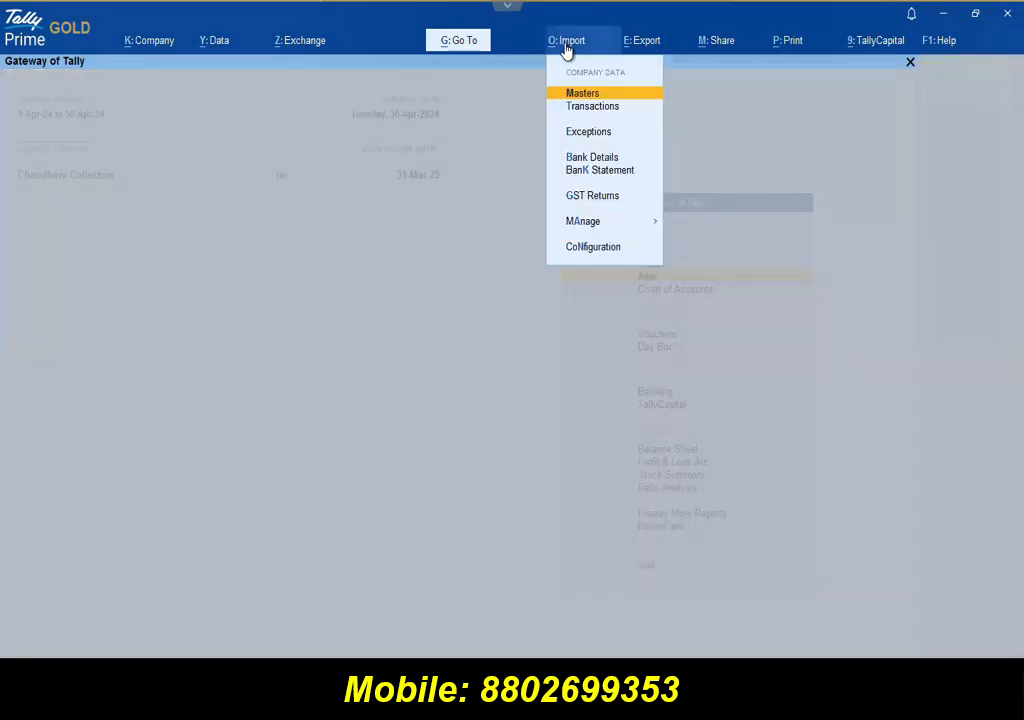
click(581, 108)
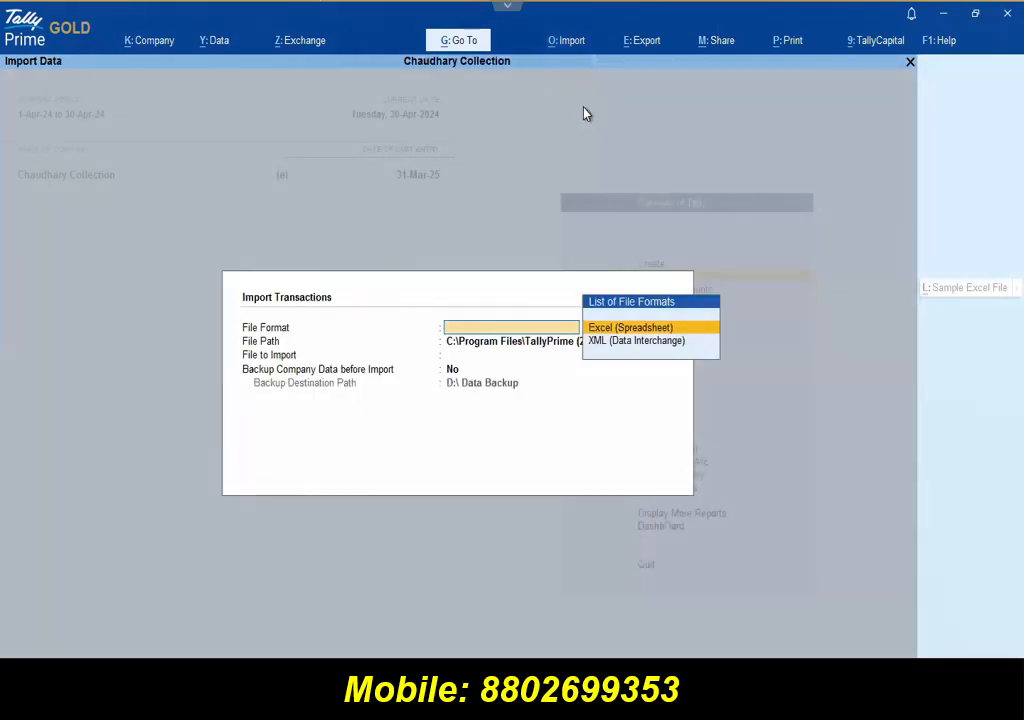
key(Return)
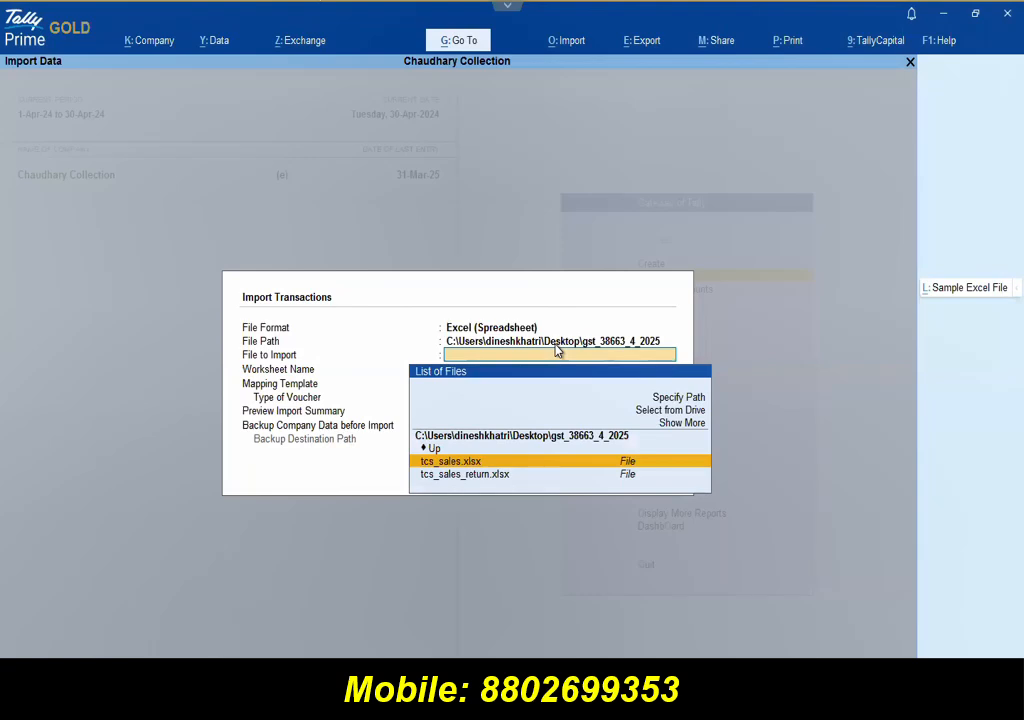
key(Return)
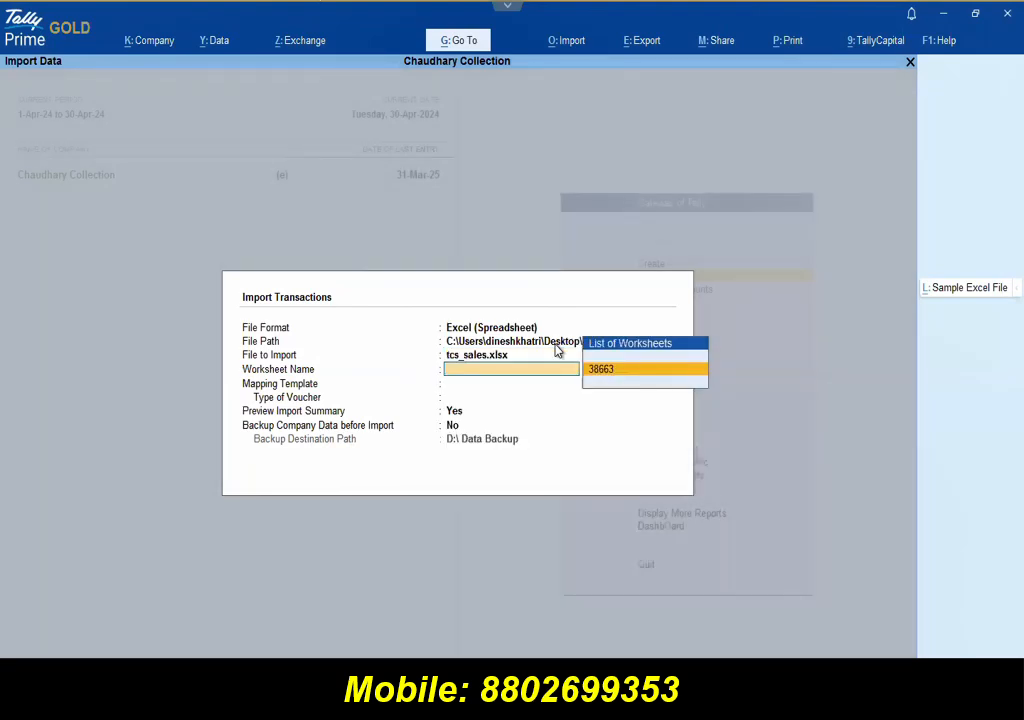
key(Return)
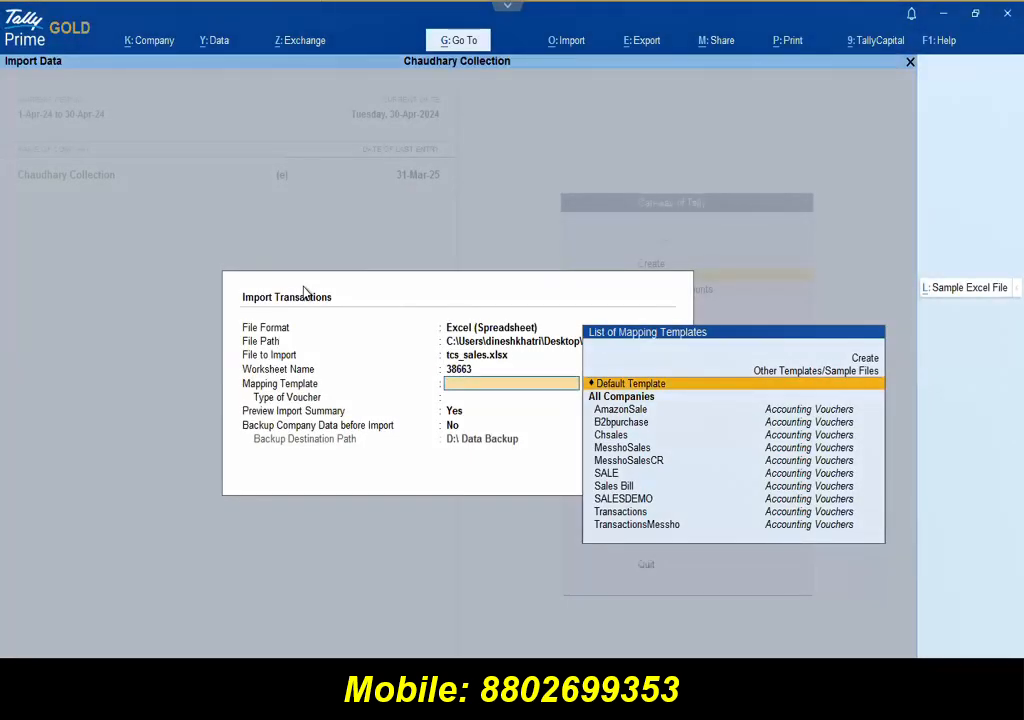
key(Down)
key(Down)
key(Down)
key(Down)
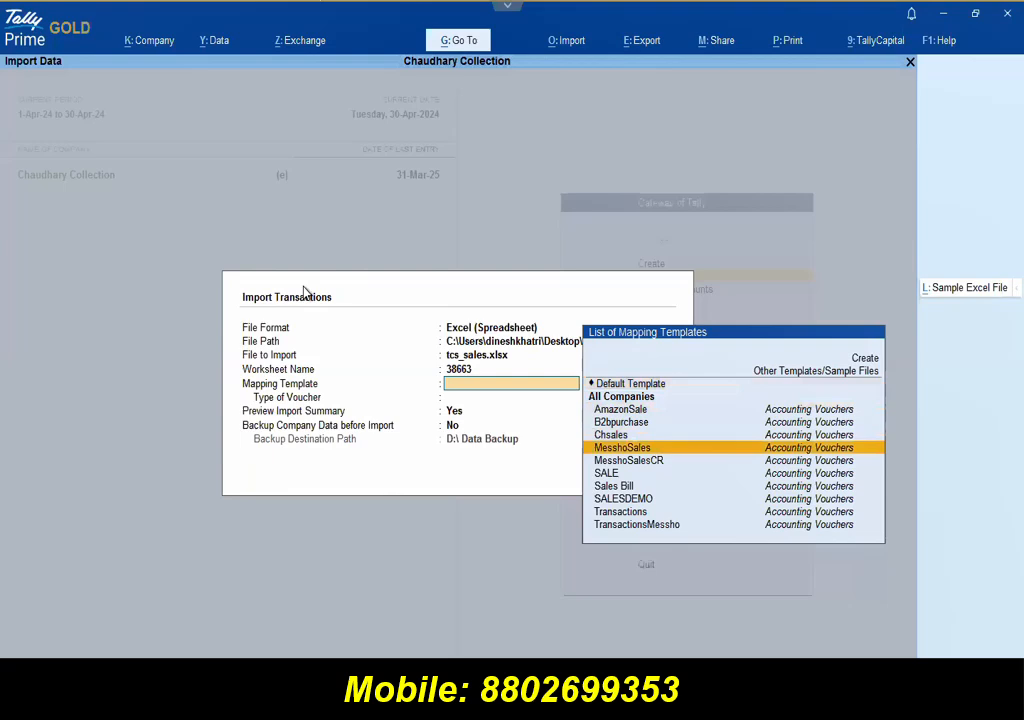
key(ctrl+Return)
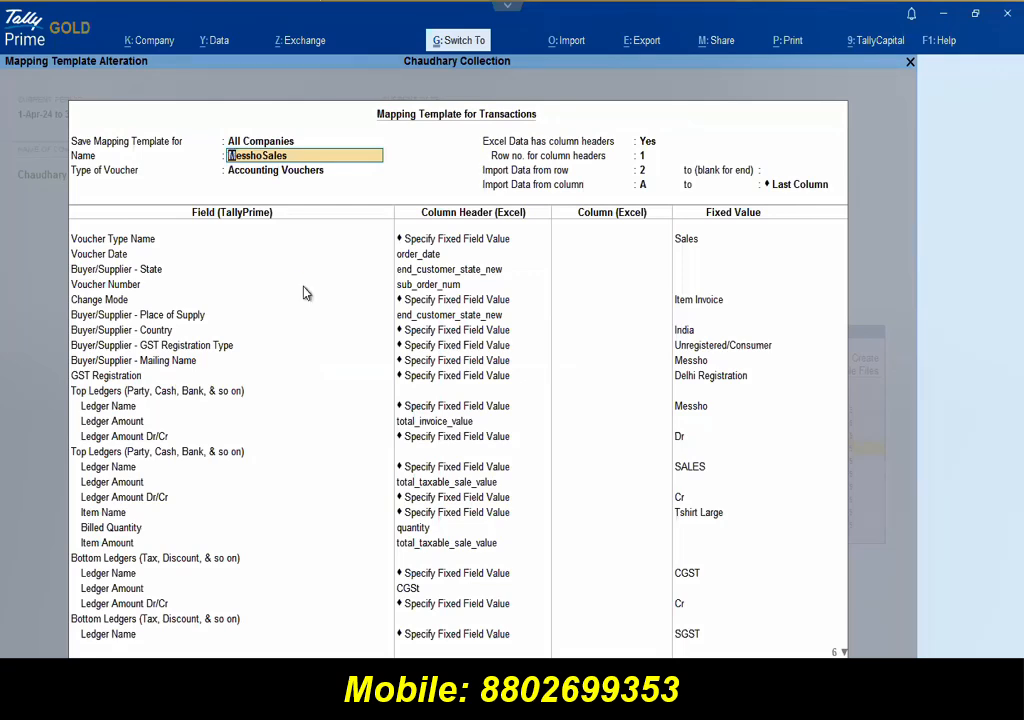
Step: Accept the template alteration and select MesshoSales as the Accounting Vouchers mapping template
key(ctrl+a)
key(Up)
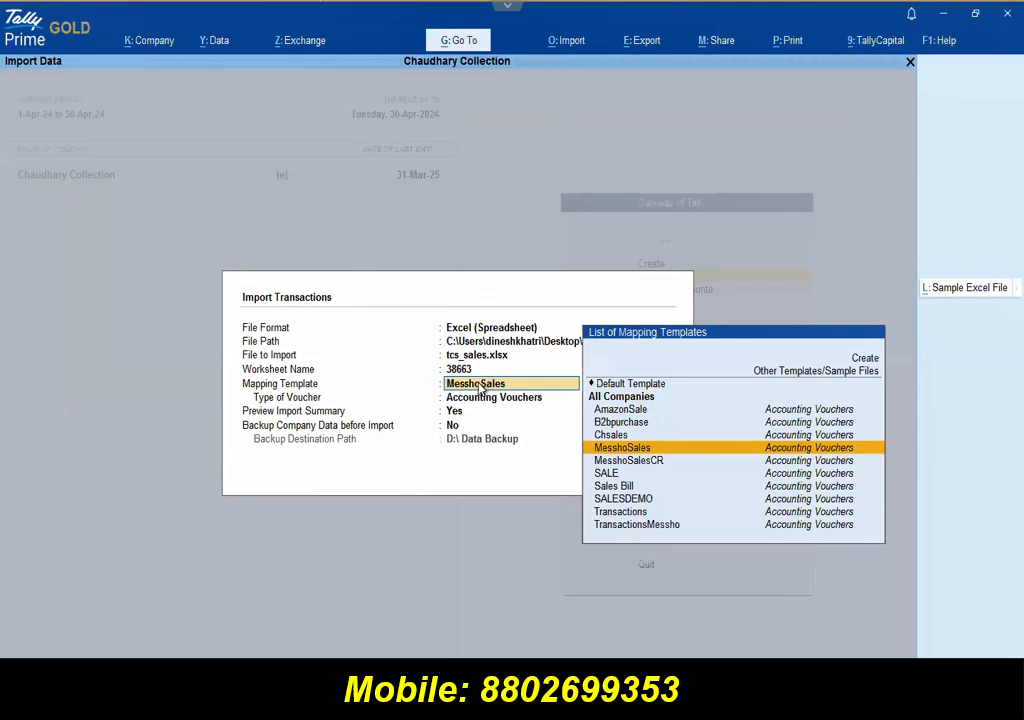
key(Return)
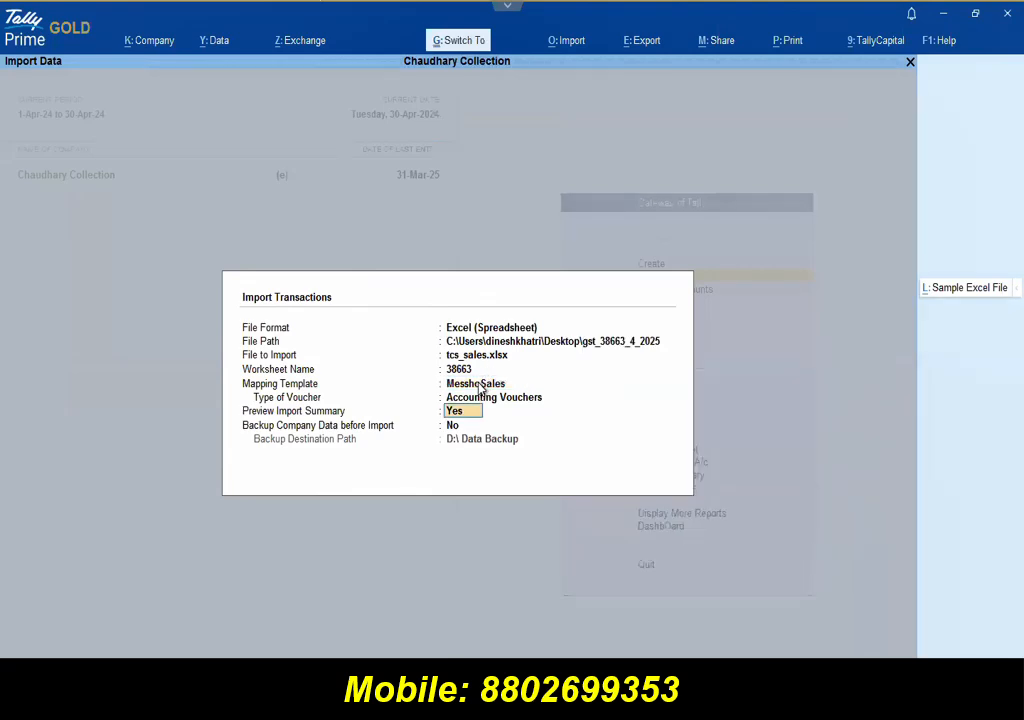
Step: Preview the import summary, import the 142 sales vouchers, and open the Day Book
key(ctrl+a)
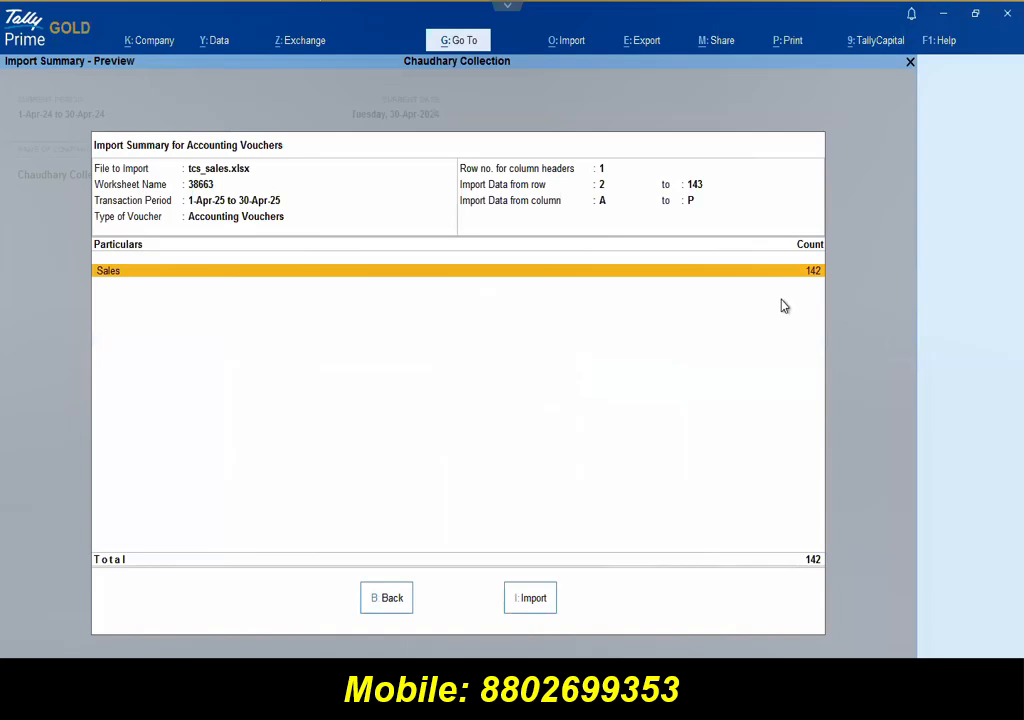
key(i)
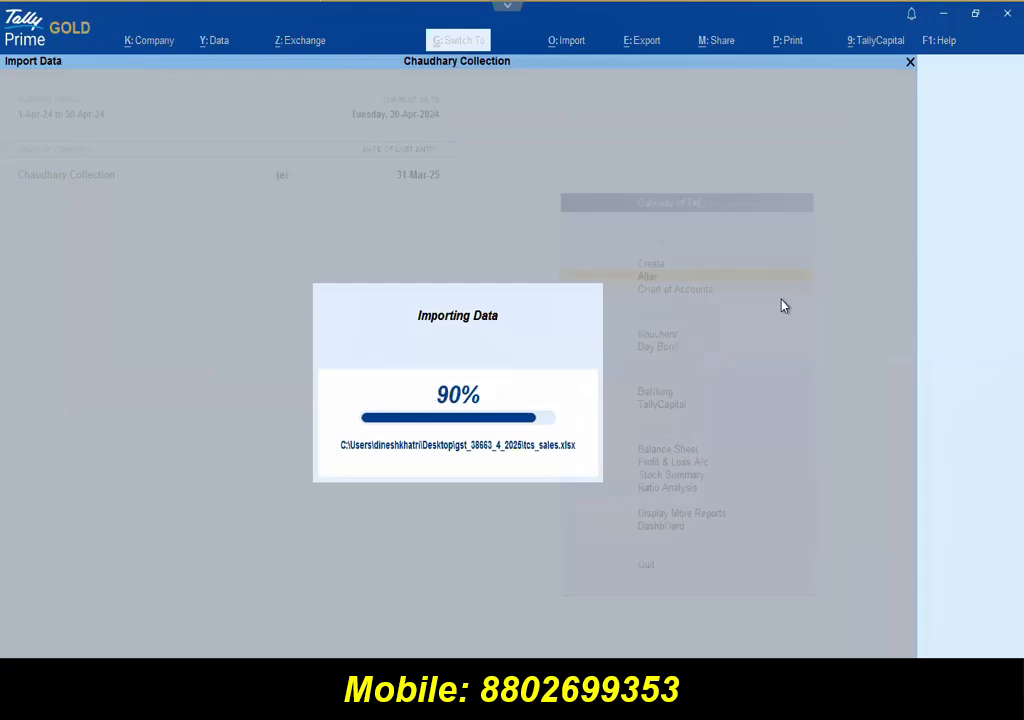
key(Return)
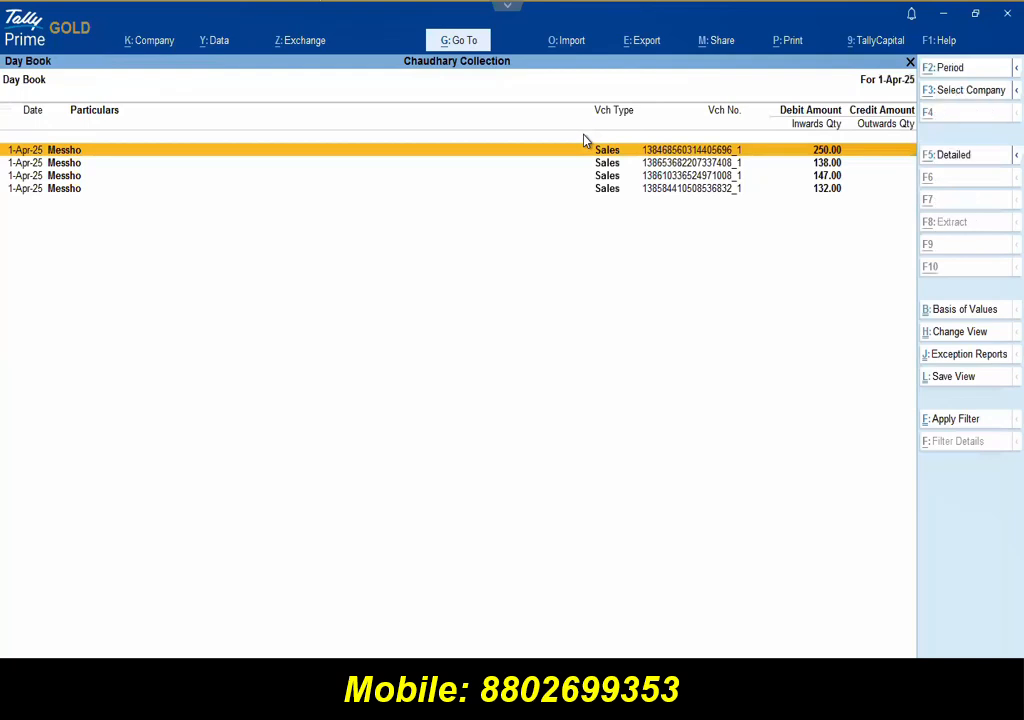
Step: Set the Day Book period to 1-Apr-25 through 30-Apr-25
key(F2)
text(1.4)
key(Return)
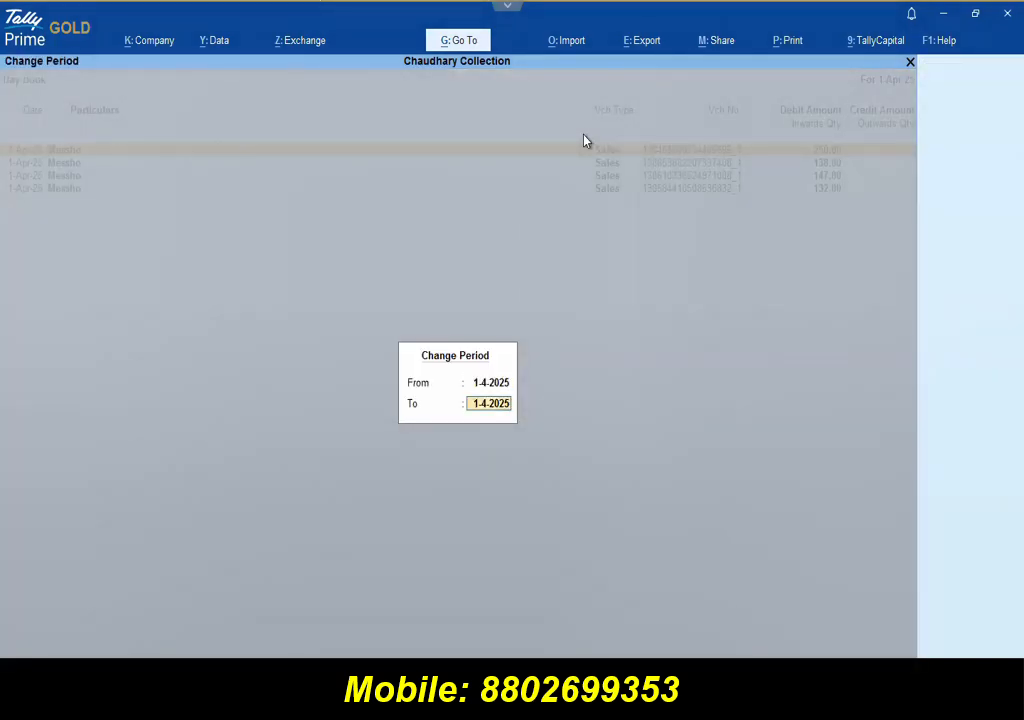
text(30.4)
key(Return)
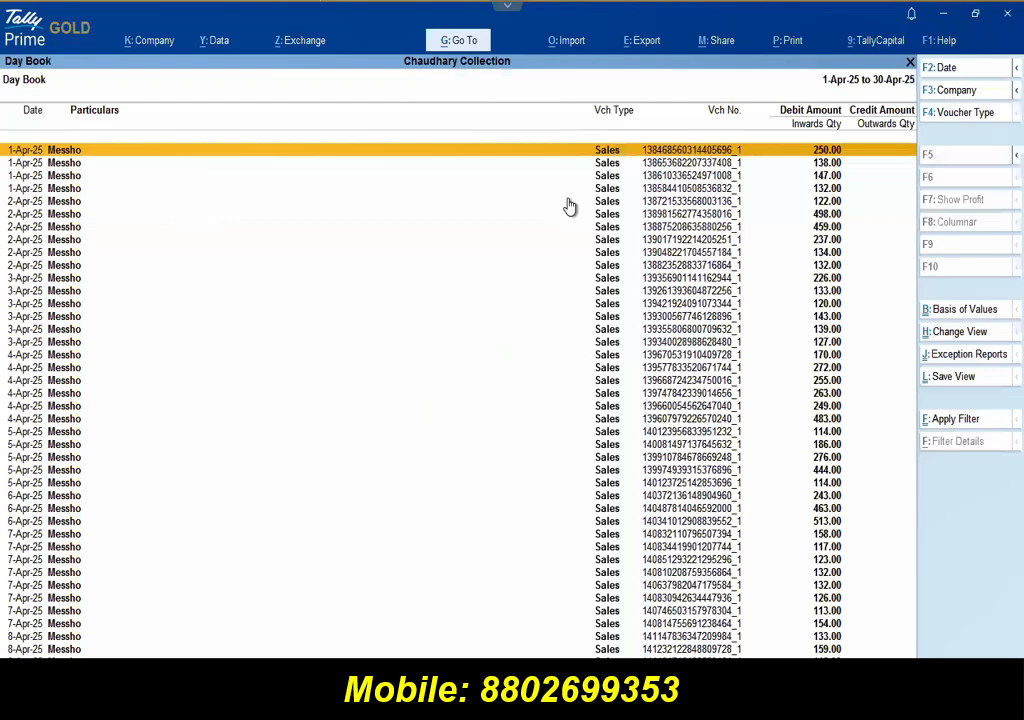
Step: Review the first imported Meesho sales voucher's party, dispatch details and SALES ledger, and accept it unchanged
key(Return)
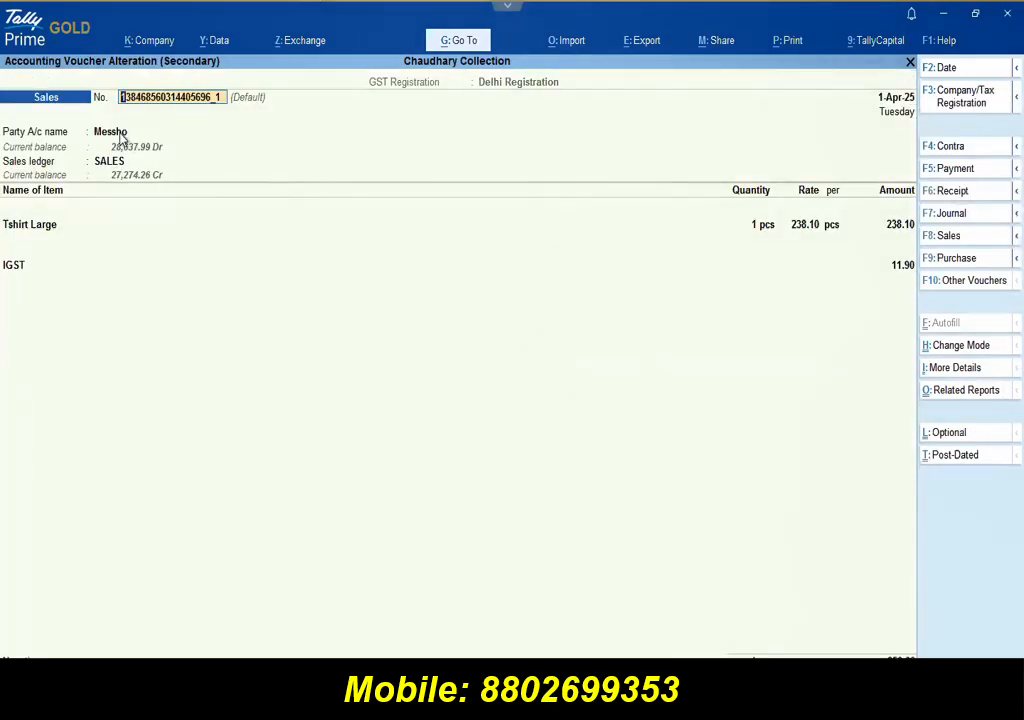
key(Return)
key(BackSpace)
key(BackSpace)
key(BackSpace)
key(Return)
key(Return)
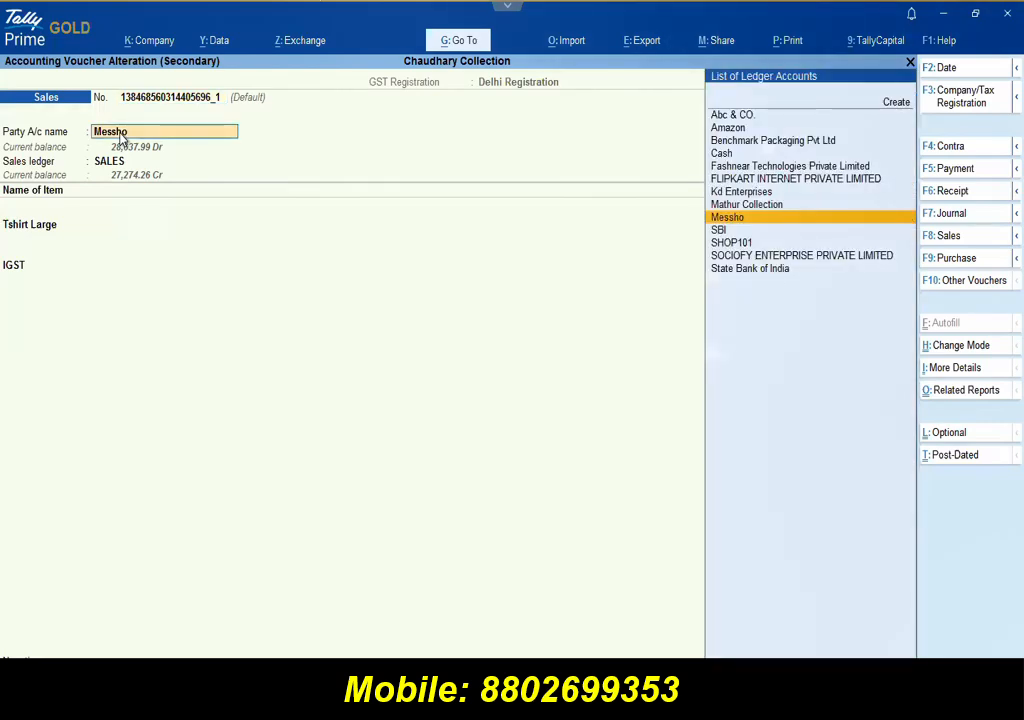
key(Return)
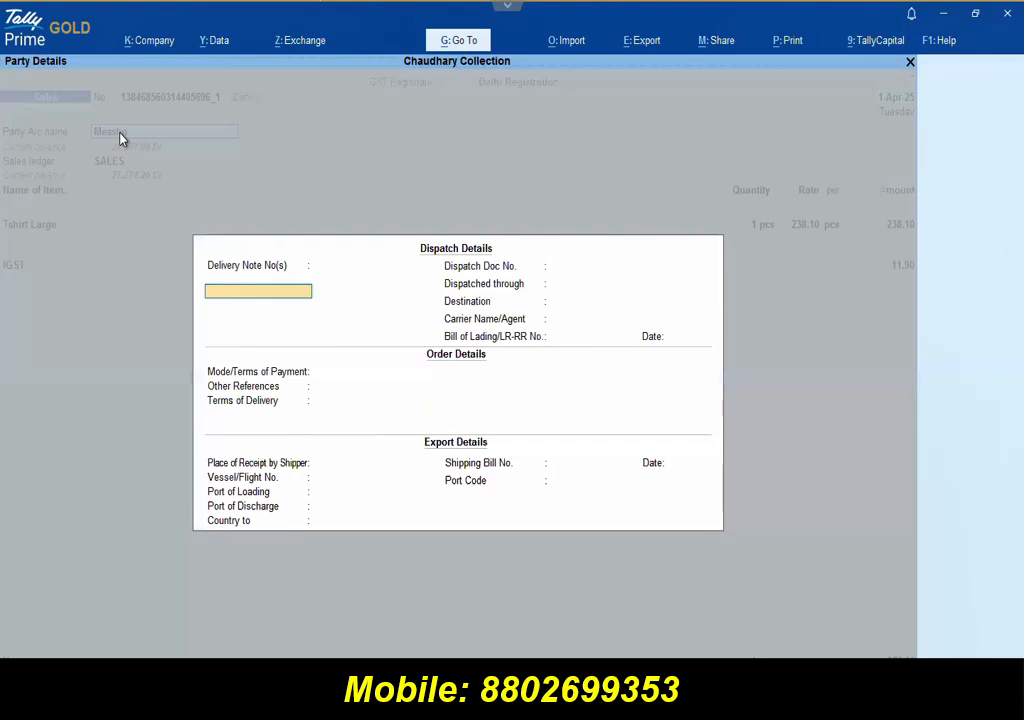
key(ctrl+a)
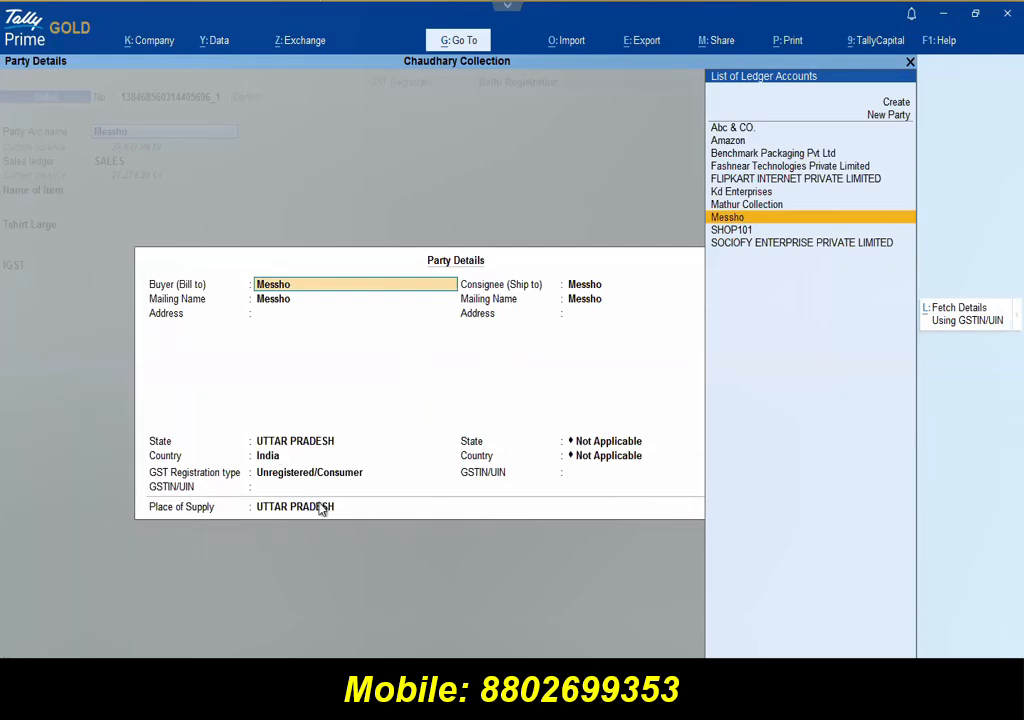
key(ctrl+a)
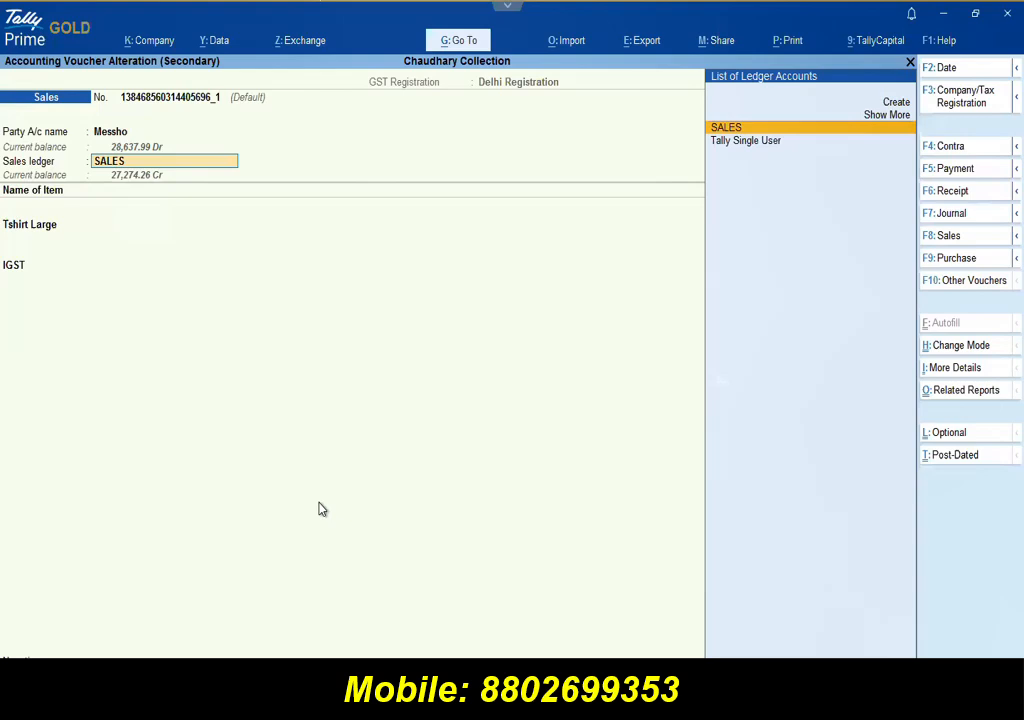
key(Return)
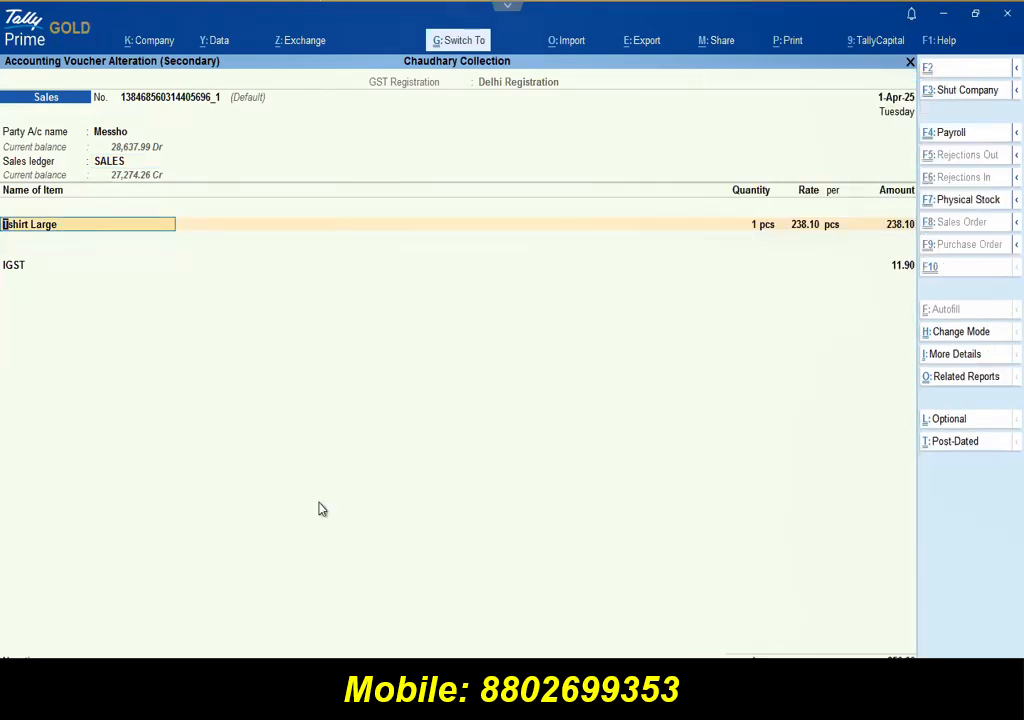
key(ctrl+a)
key(n)
key(Escape)
key(Escape)
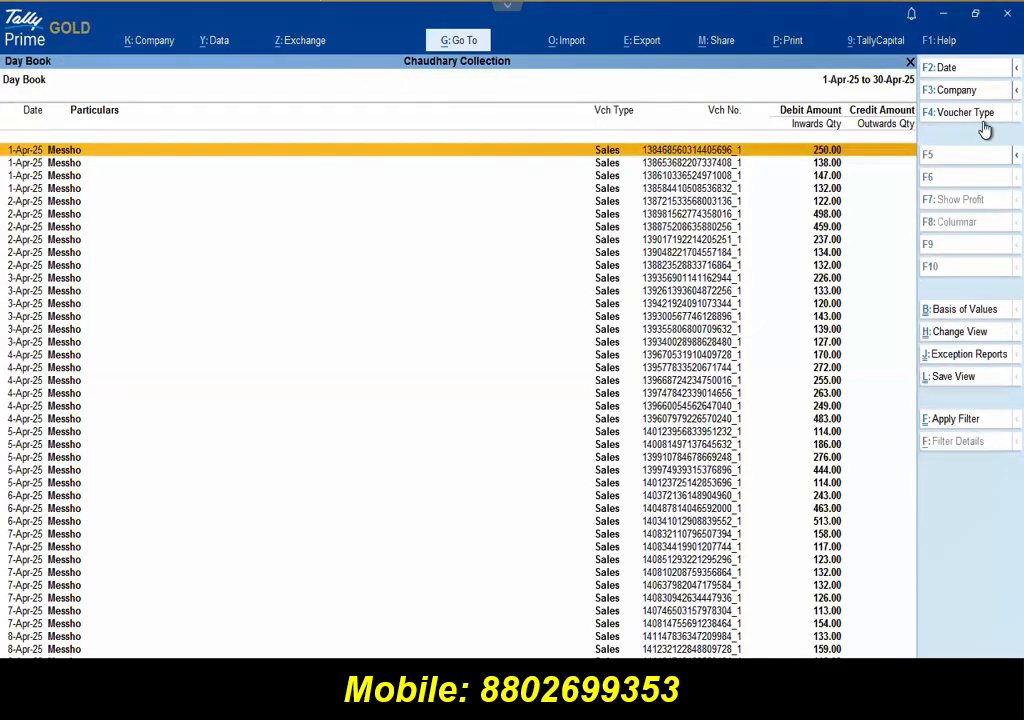
Step: Filter the Day Book to Sales vouchers only, then return to the Gateway of Tally
key(F4)
text(Sa)
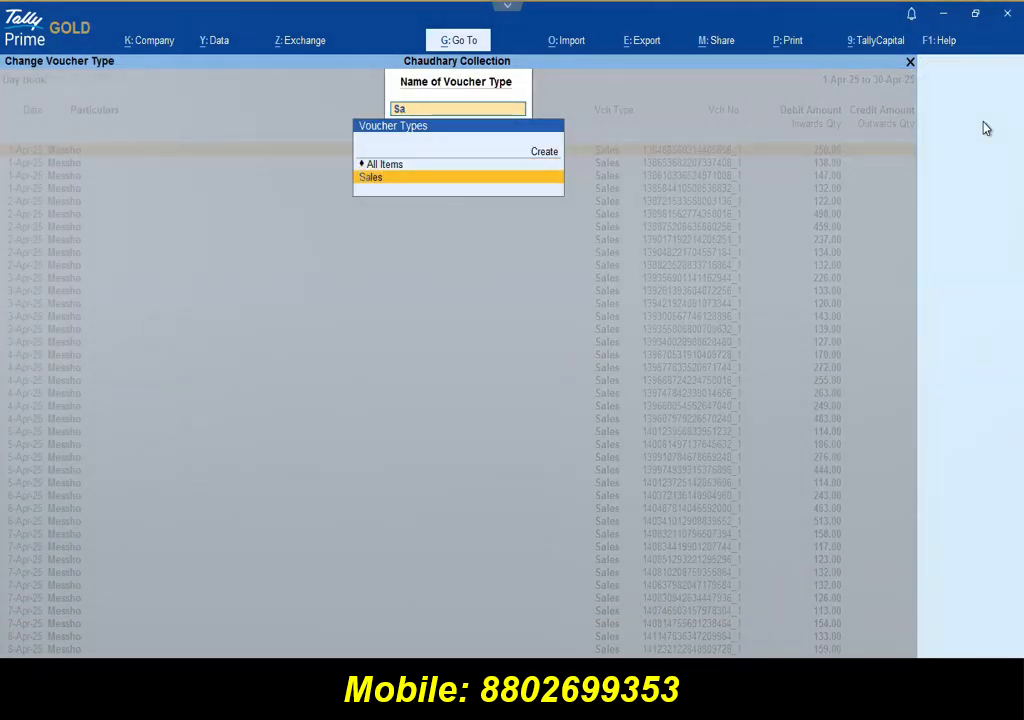
key(Return)
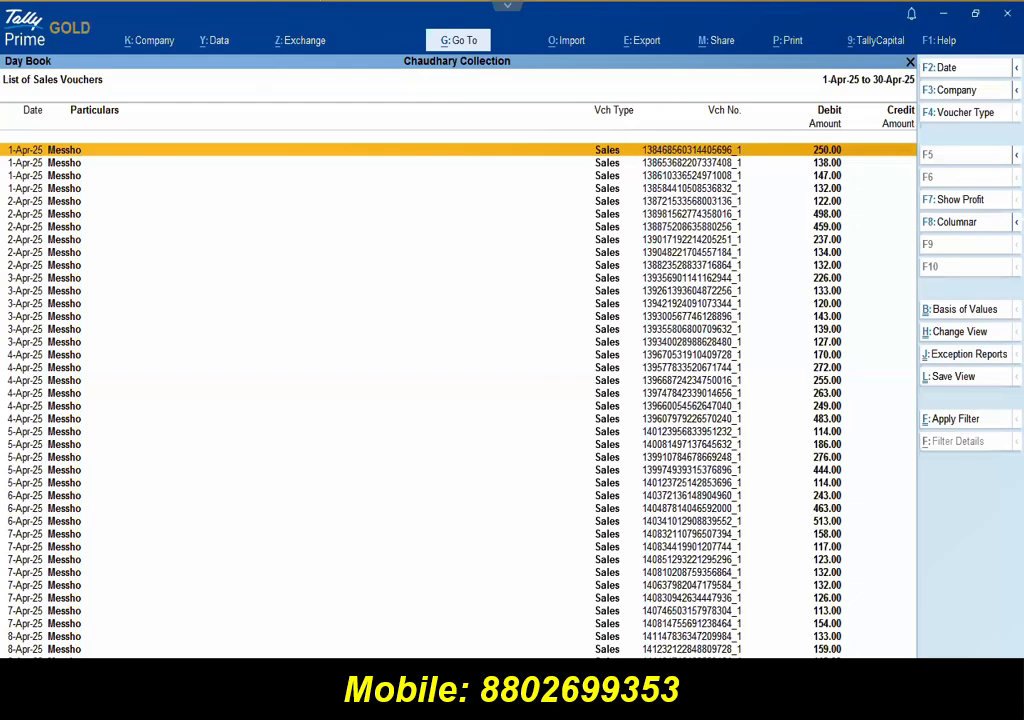
key(ctrl+p)
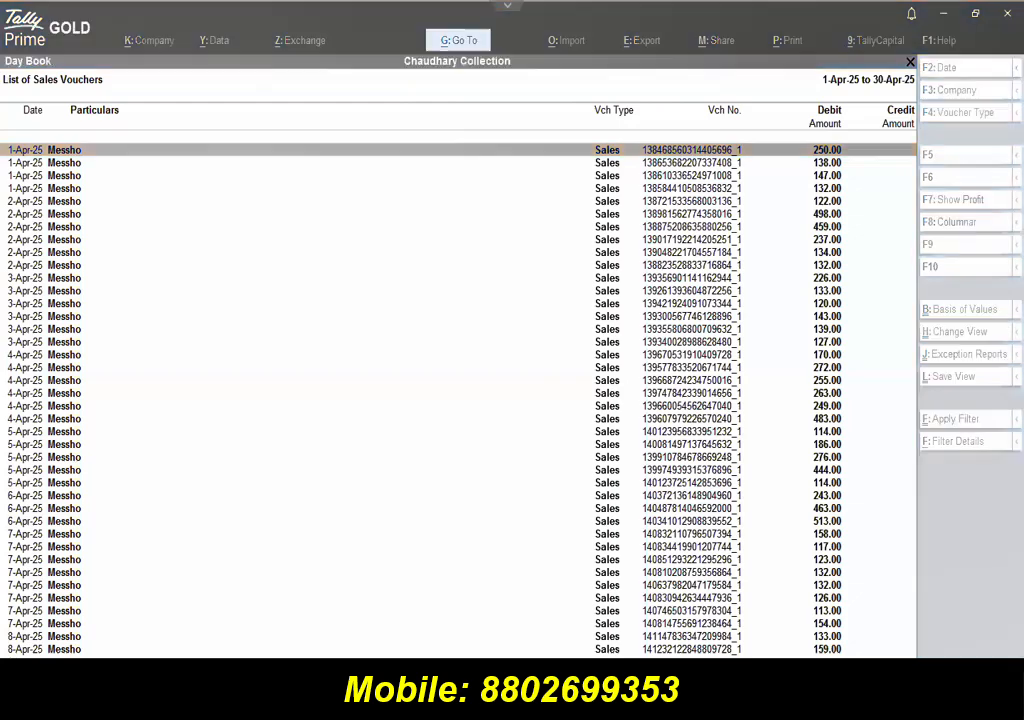
key(Escape)
key(Escape)
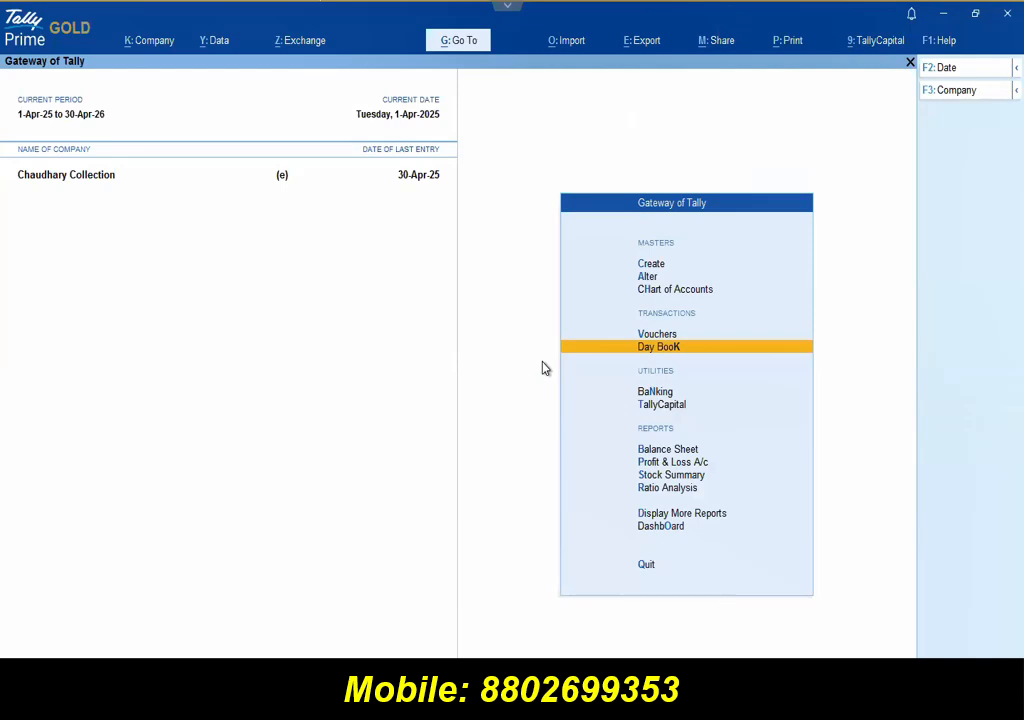
Step: Set up a transaction import of tcs_sales_return.xlsx, worksheet 38663, with the MesshoSalesCR mapping template
click(566, 40)
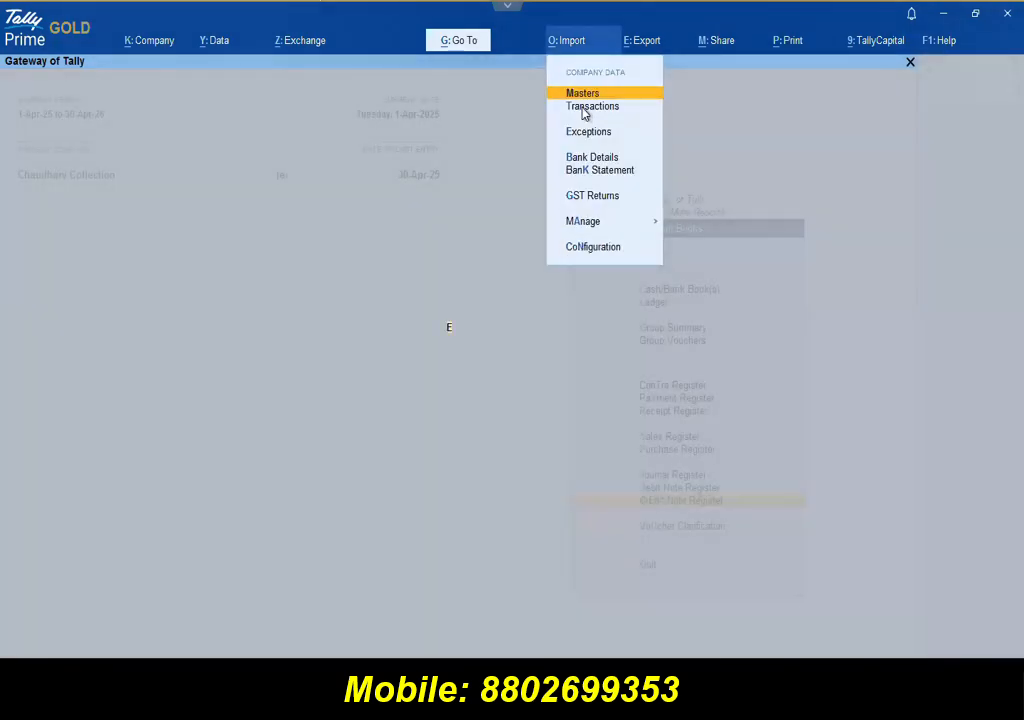
click(585, 108)
key(Return)
key(Return)
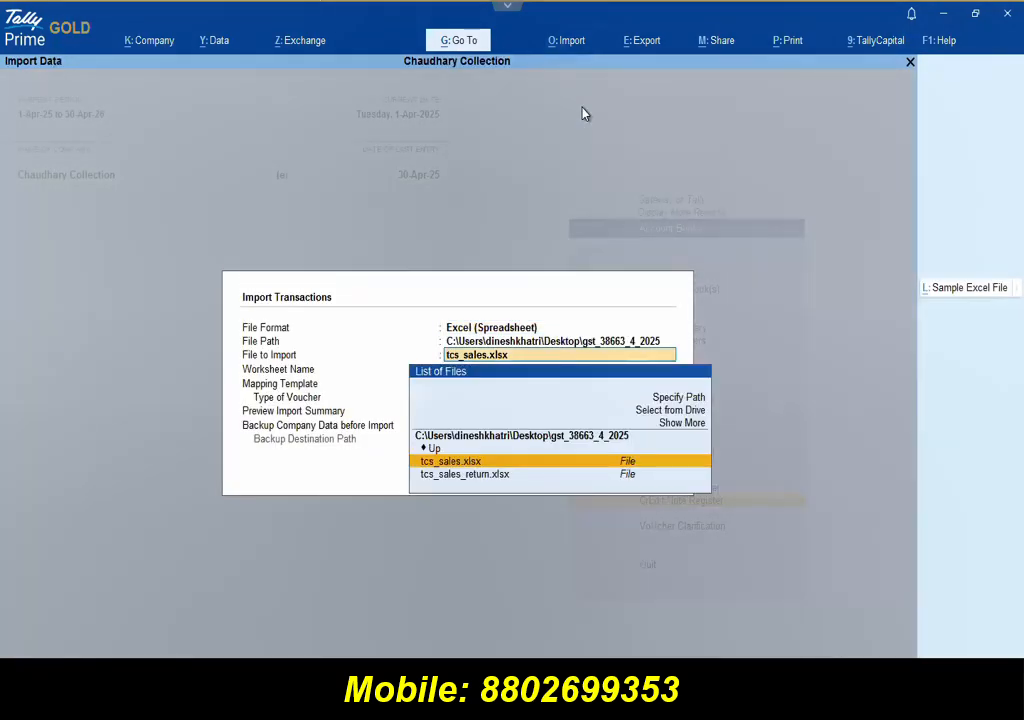
key(Down)
key(Return)
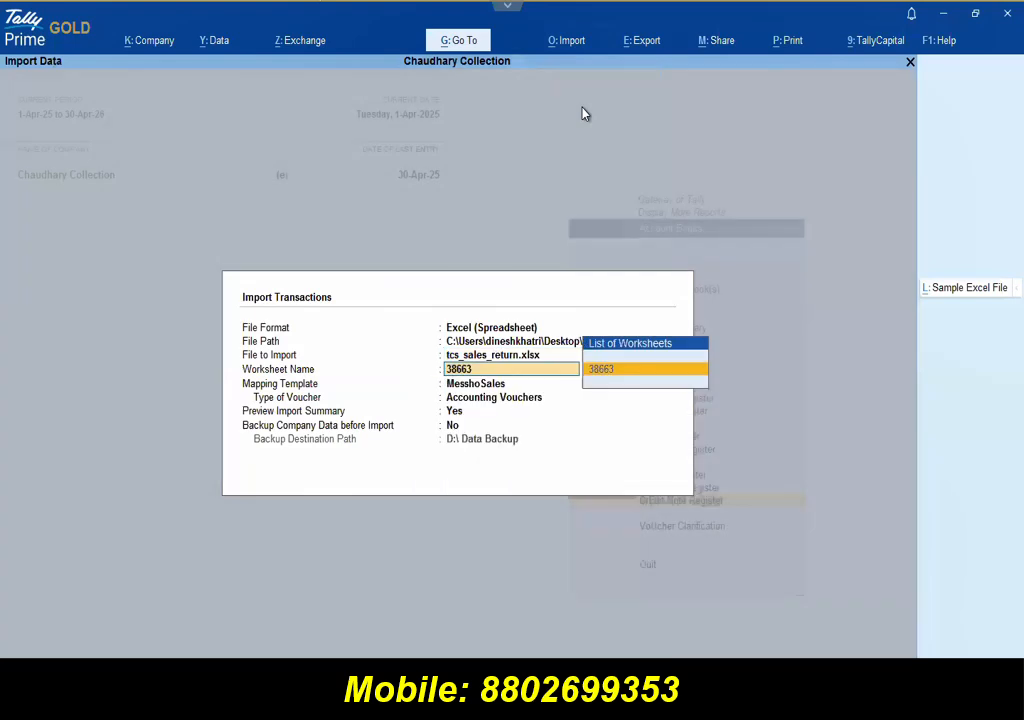
key(Return)
key(Down)
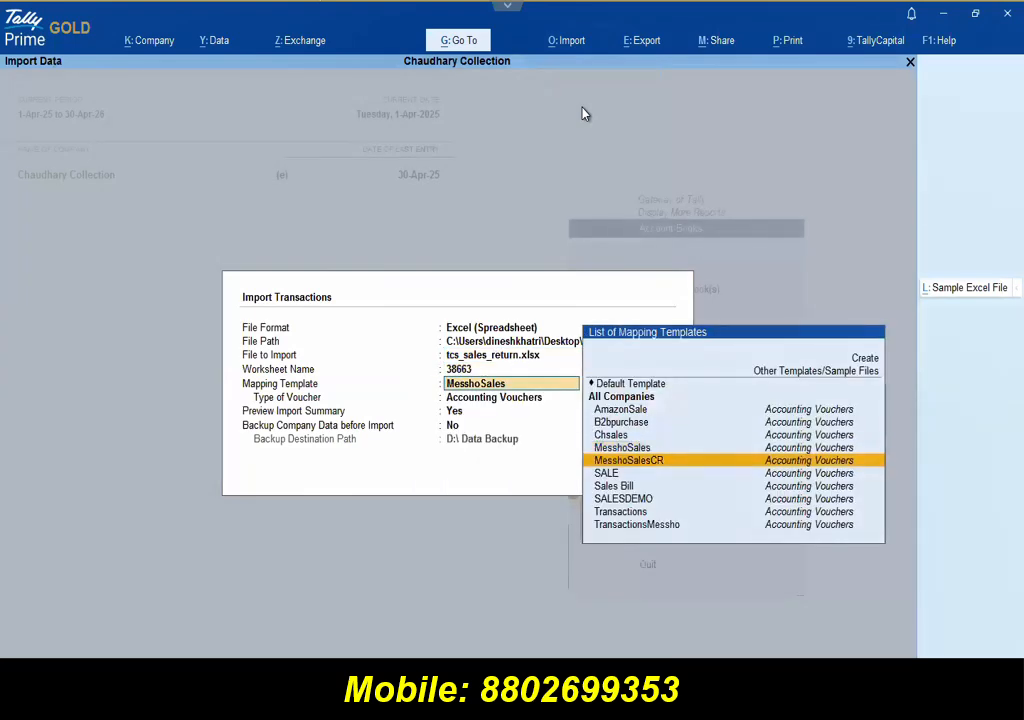
key(Return)
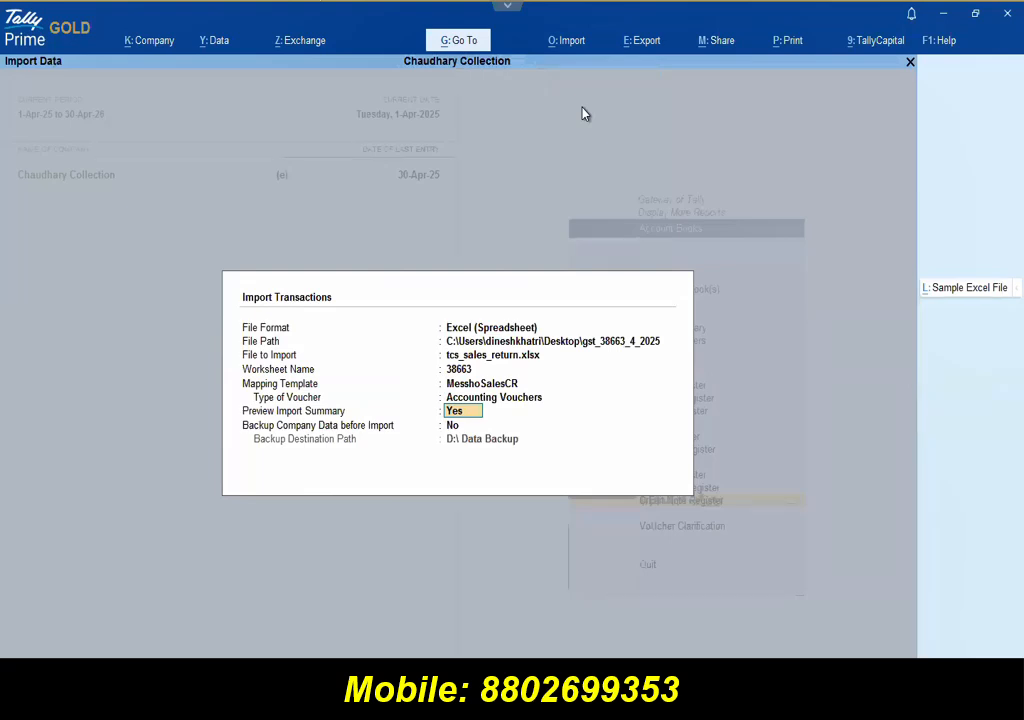
Step: Preview the summary and import the 116 credit notes
key(Return)
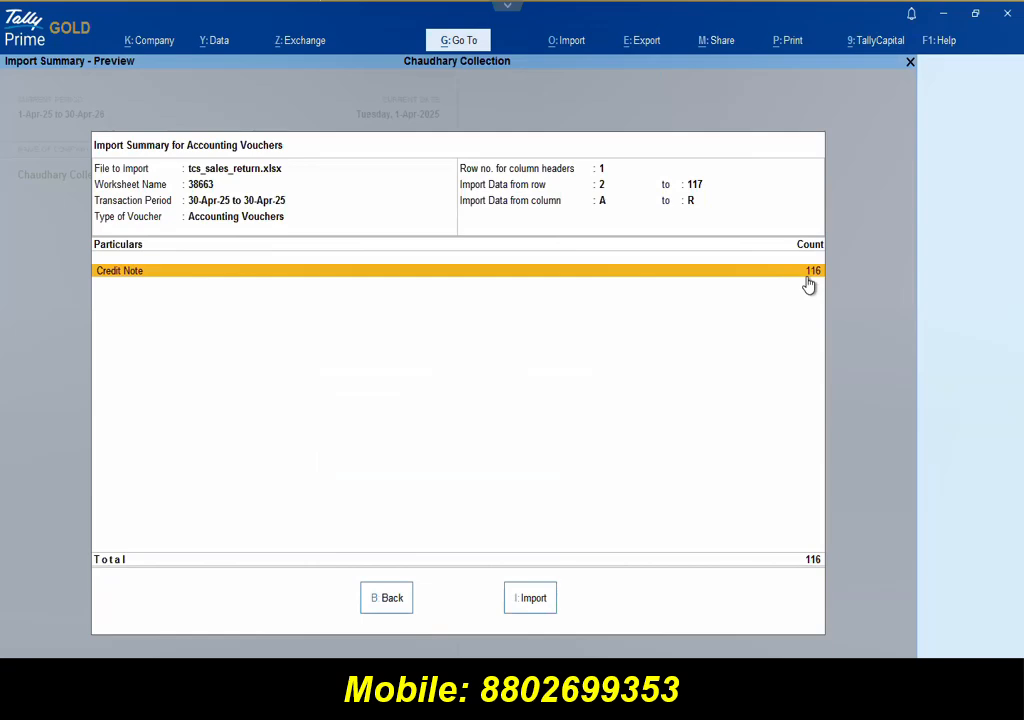
key(i)
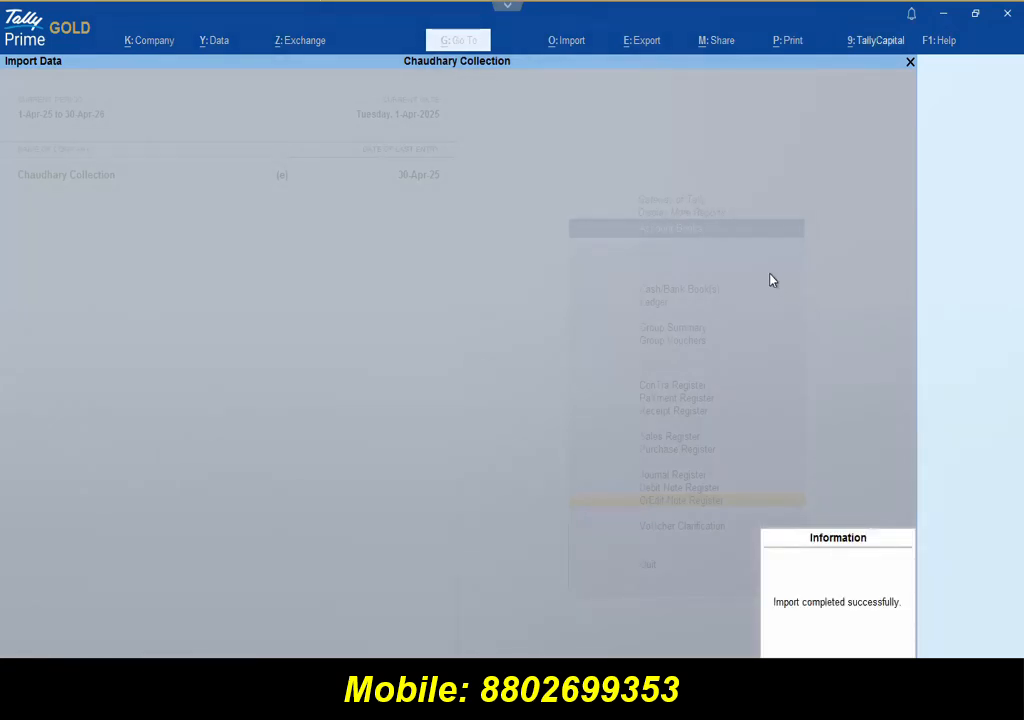
click(850, 623)
Step: Check April's 116 credit notes, then view the state-wise B2C (Small) Invoices - 7 breakup in GSTR-1
key(Return)
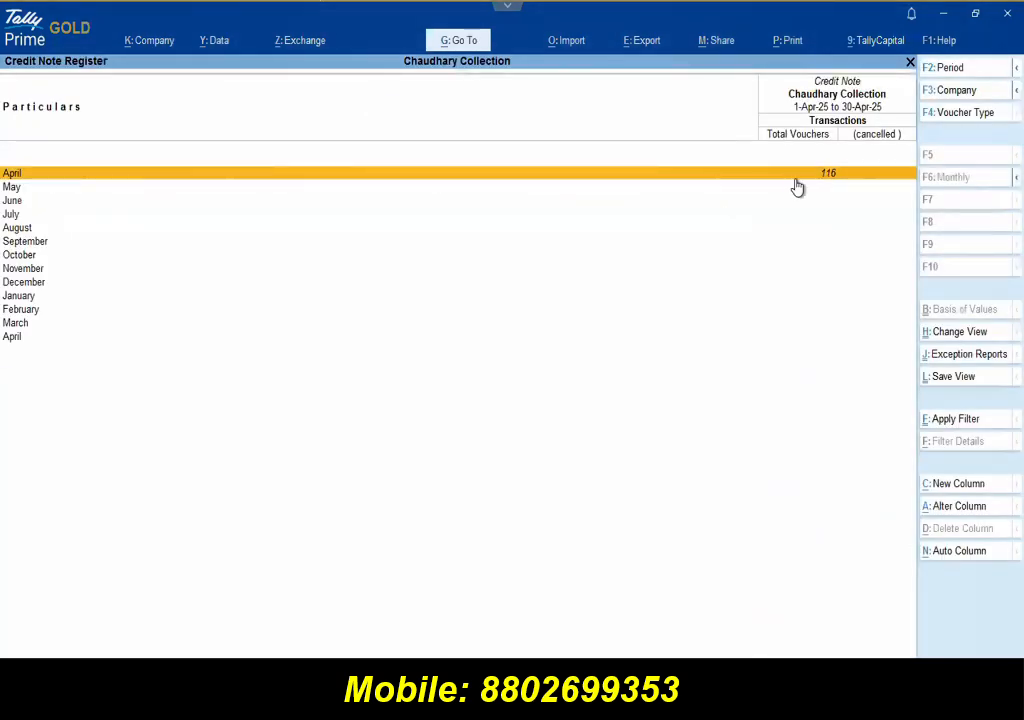
key(Return)
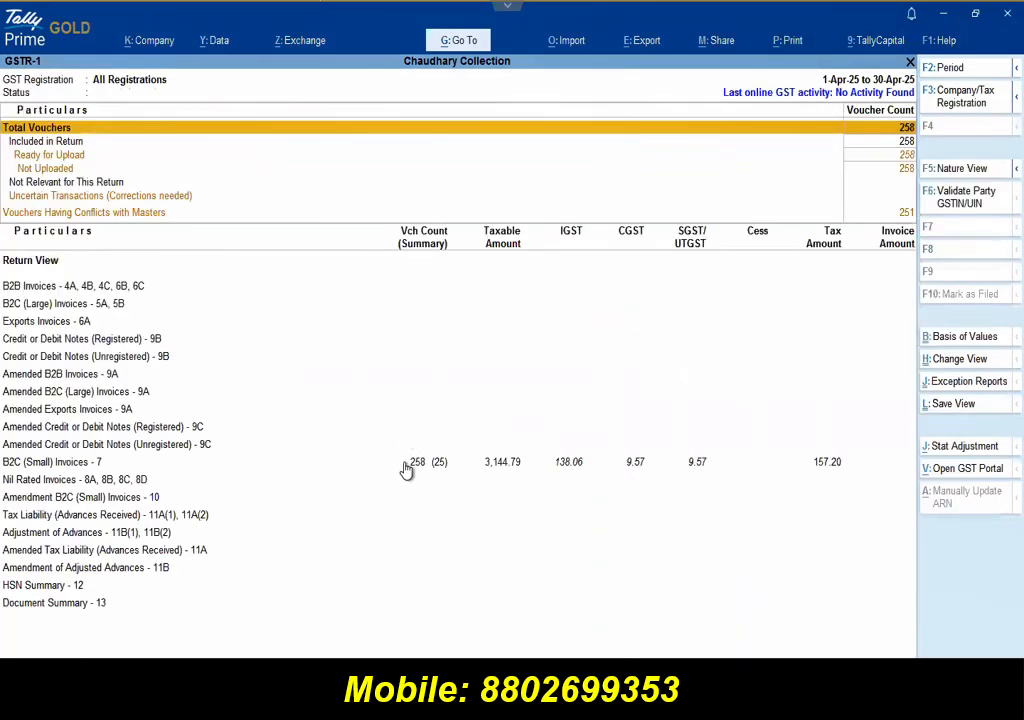
click(281, 466)
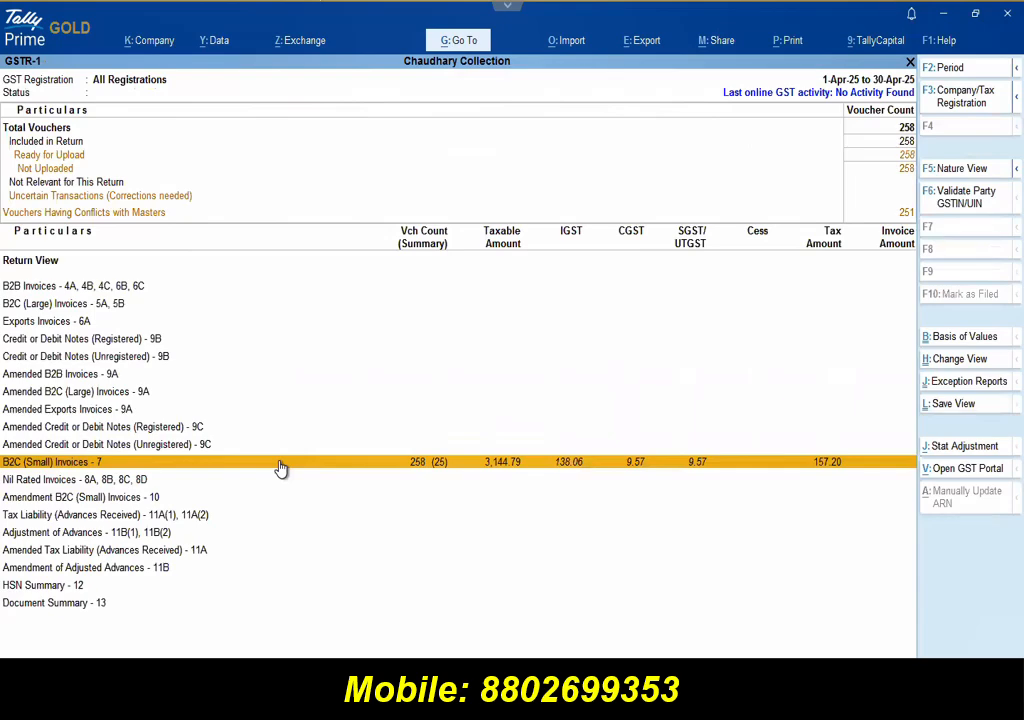
click(280, 461)
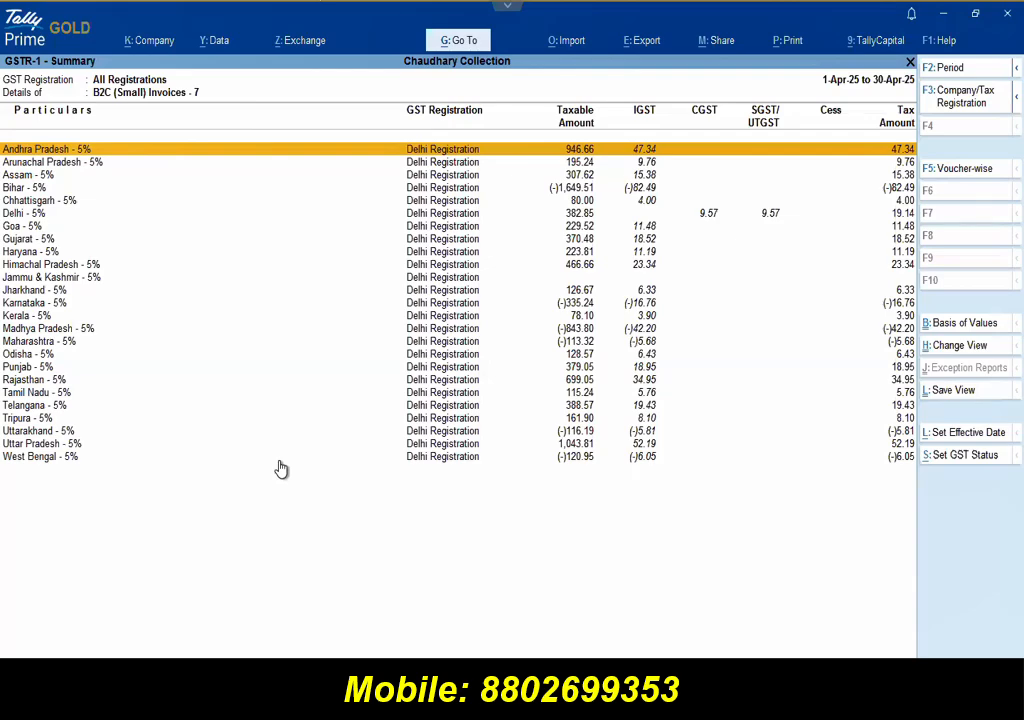
key(Escape)
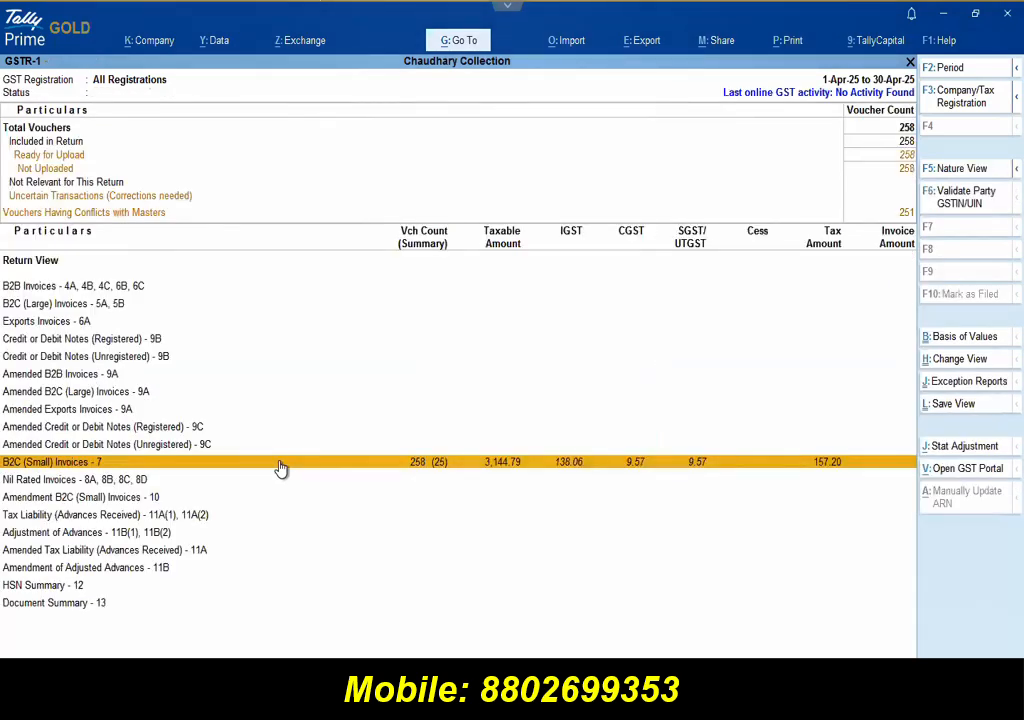
Step: Review the HSN Summary - 12 details for Delhi Registration, then exit to the Gateway of Tally
key(Down)
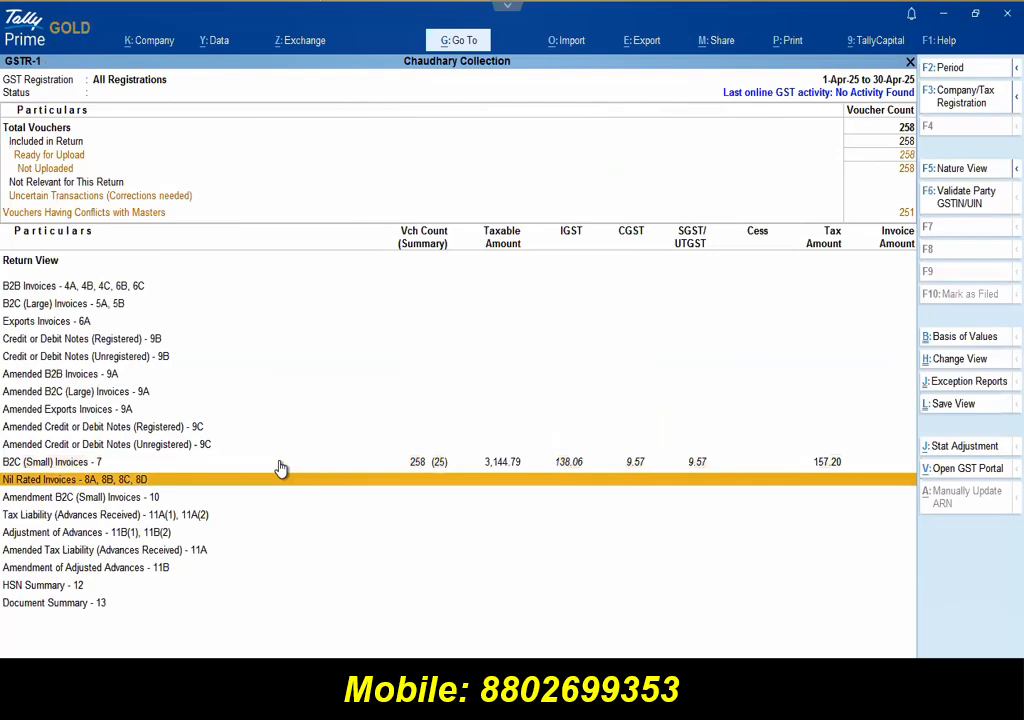
key(Down)
key(Down)
key(Down)
key(Down)
key(Down)
key(Down)
key(Down)
key(Up)
key(Return)
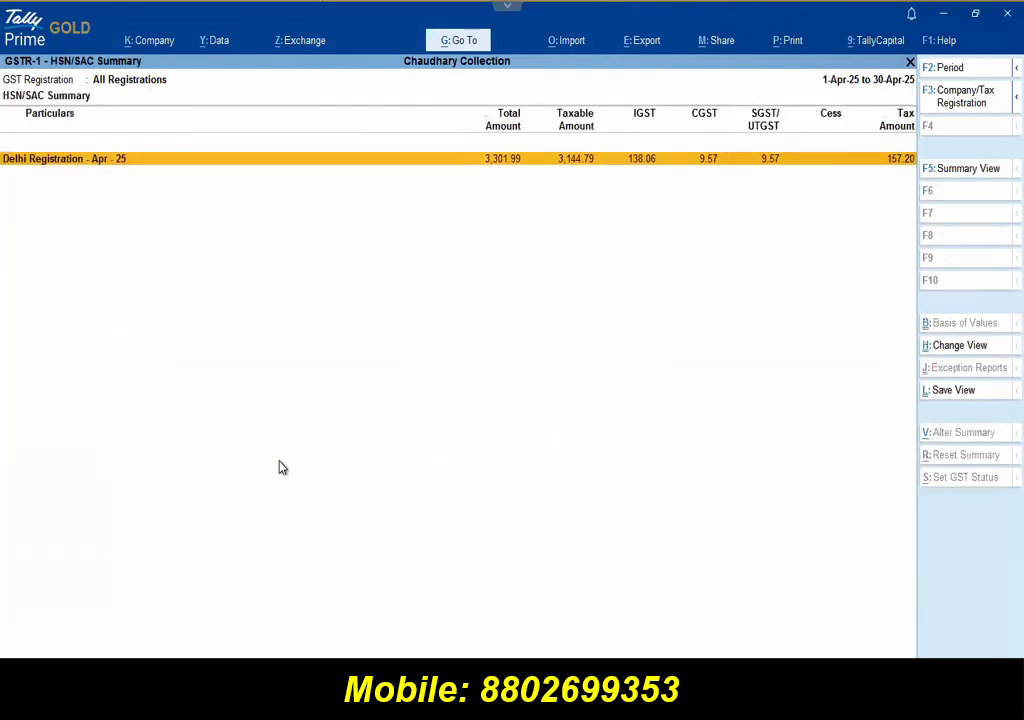
key(Return)
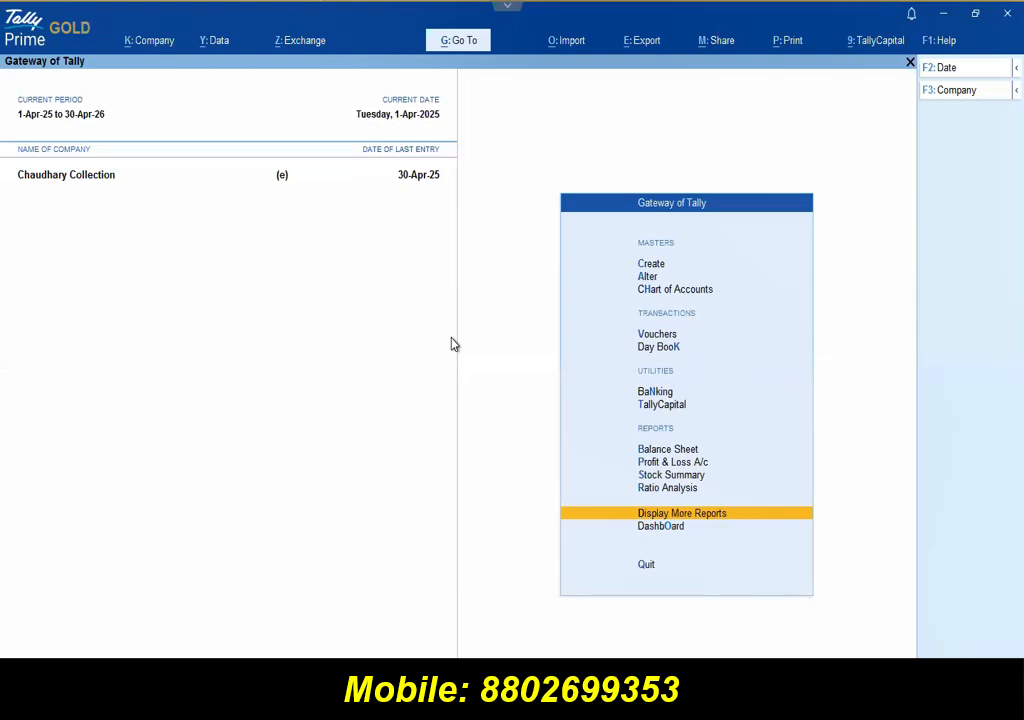
key(Escape)
key(Escape)
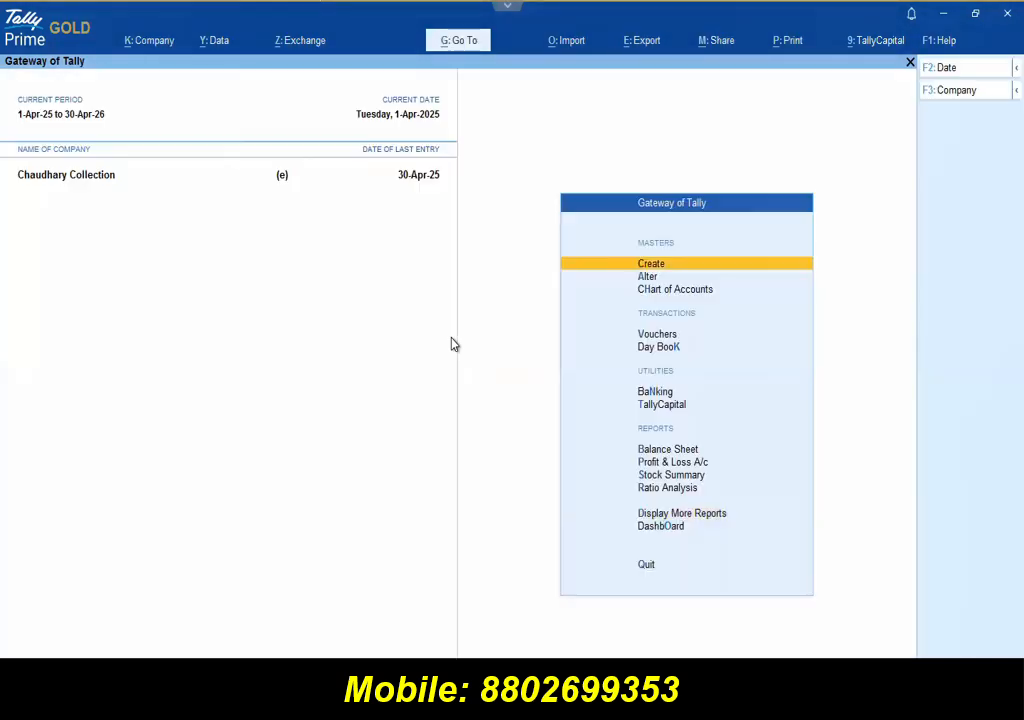
Step: Open the company features' GST registration details, keeping the Regular registration type
click(157, 50)
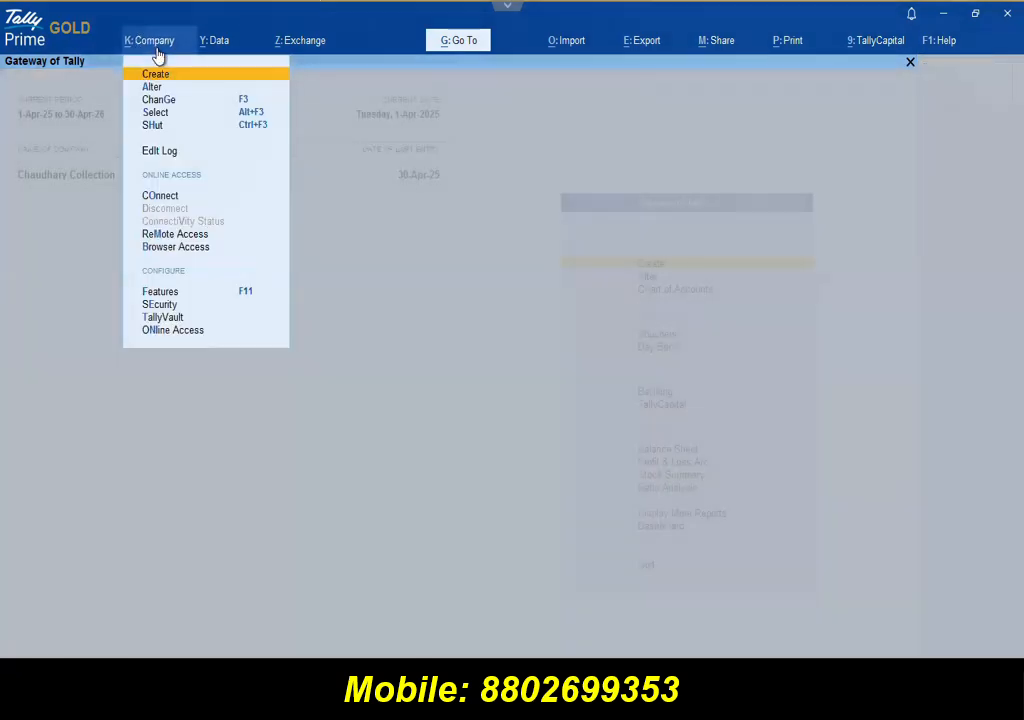
click(197, 295)
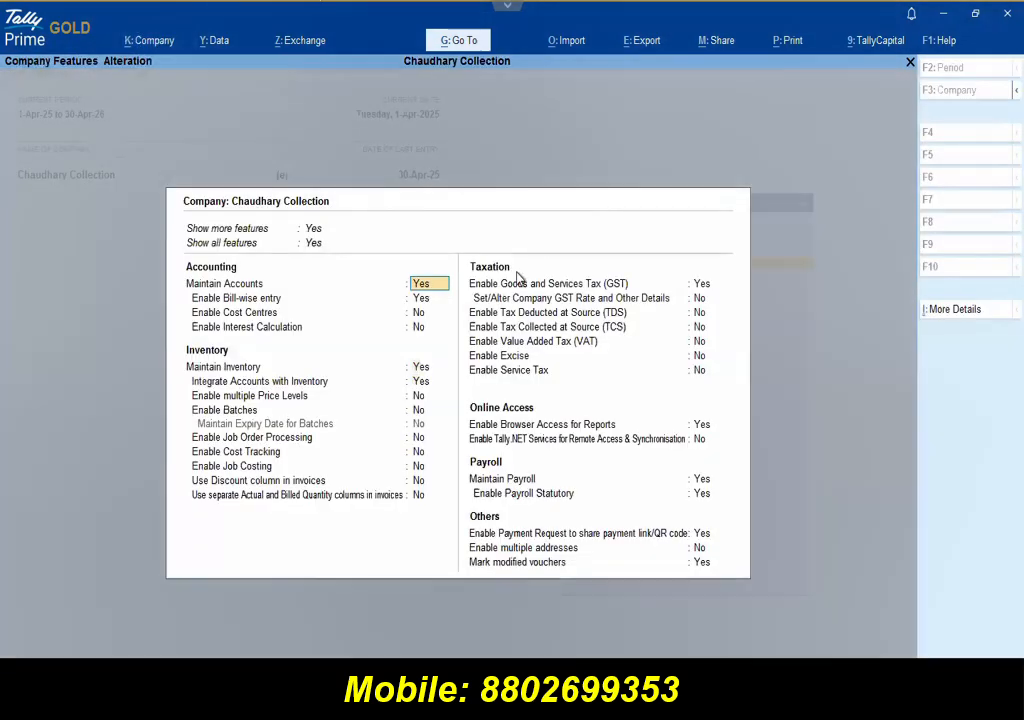
click(701, 285)
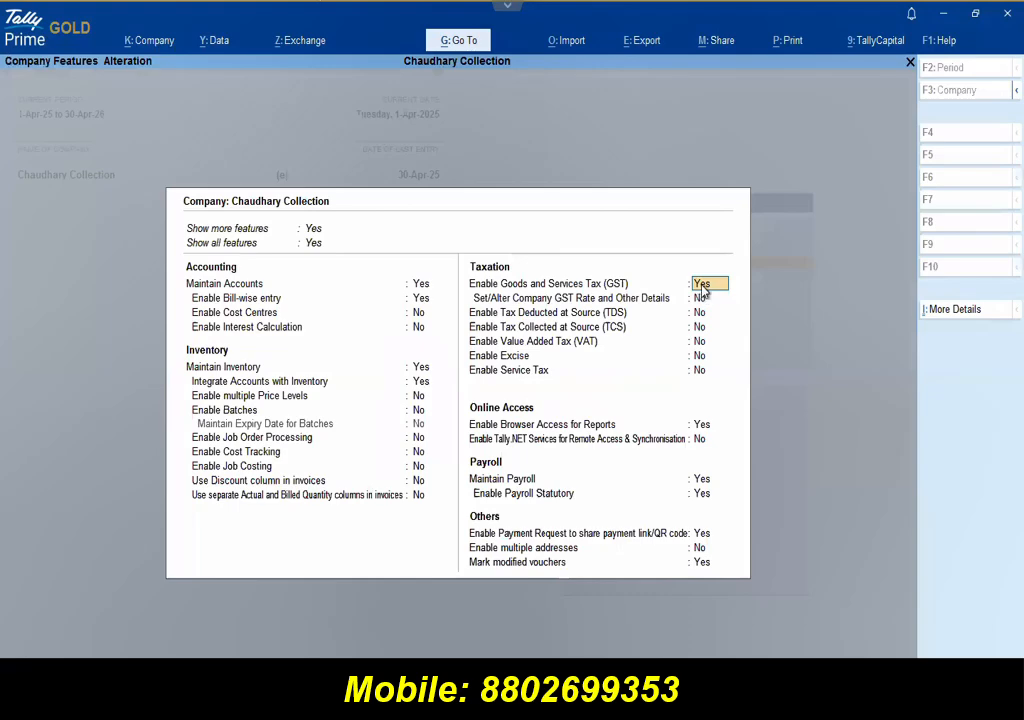
key(Return)
key(Return)
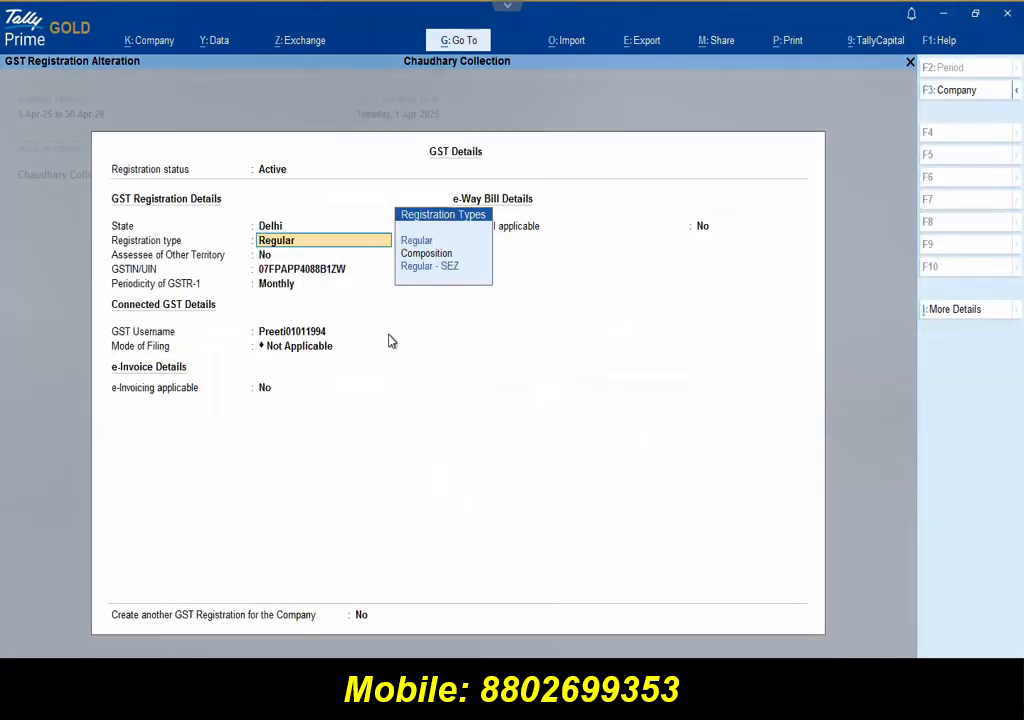
click(291, 335)
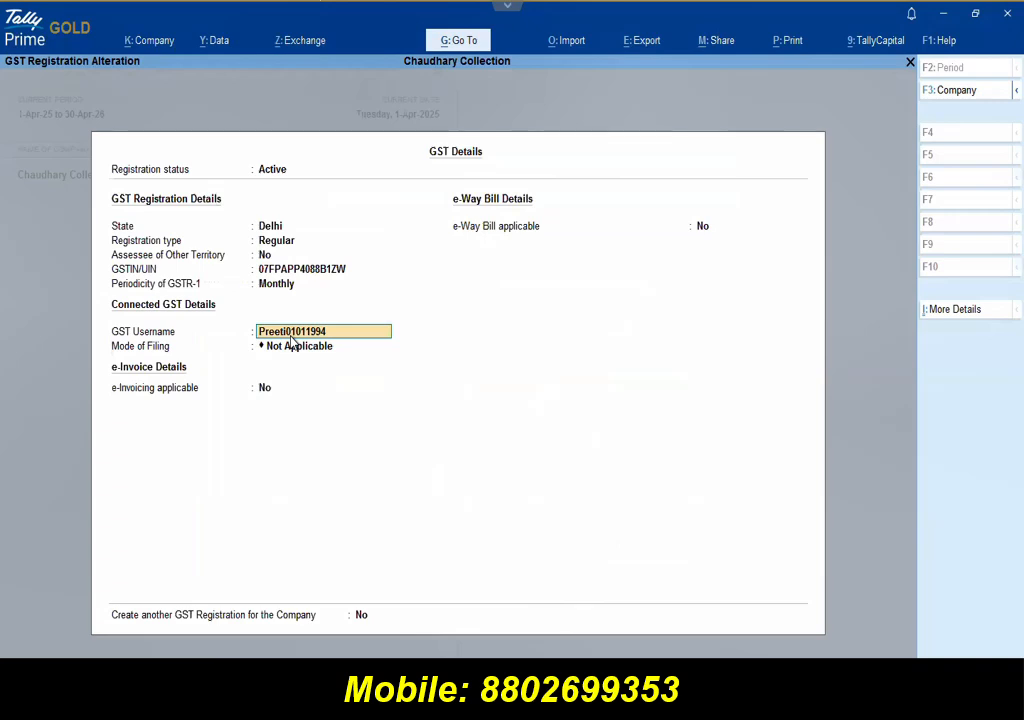
Step: Change the Delhi registration's mode of filing to EVC and save the registration details
key(Return)
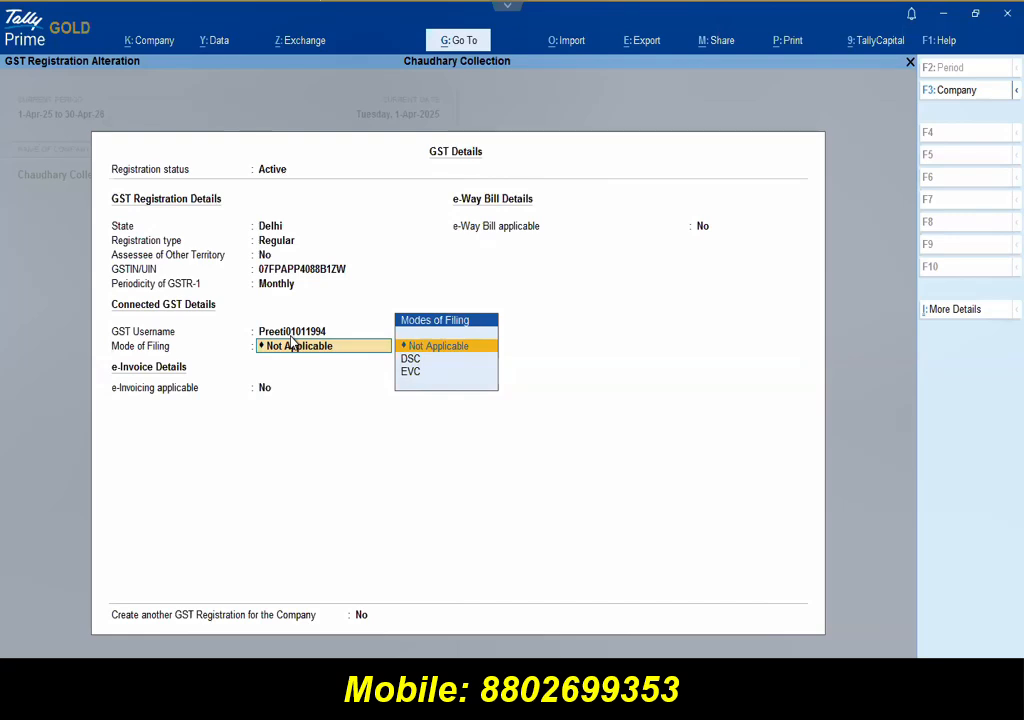
key(Down)
key(Return)
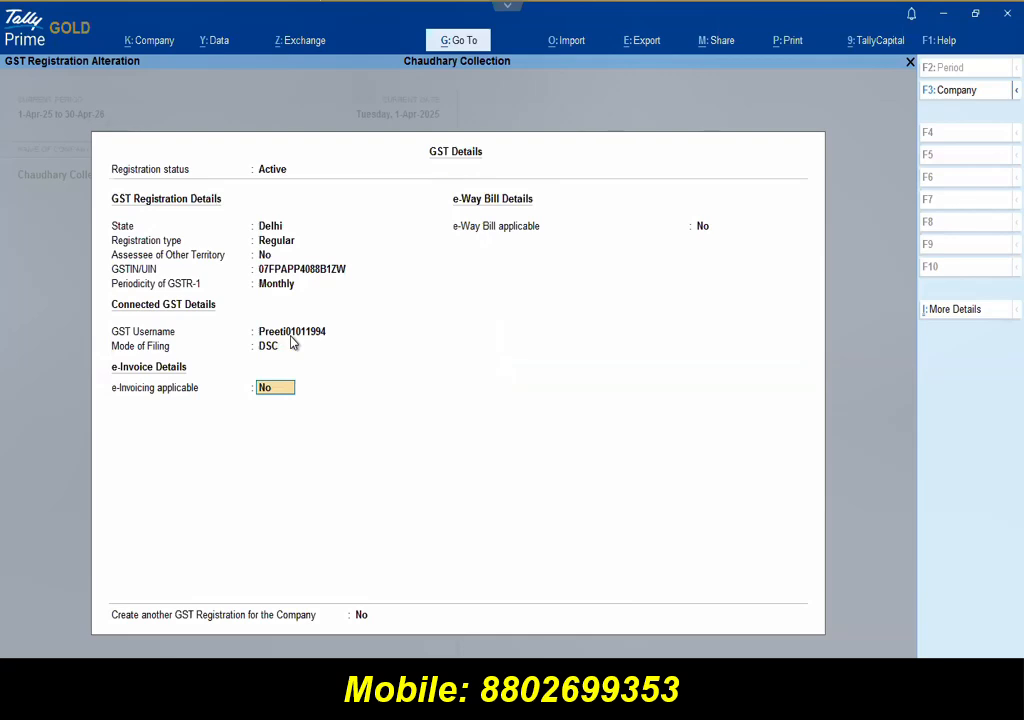
click(292, 343)
key(Down)
key(Return)
key(ctrl)
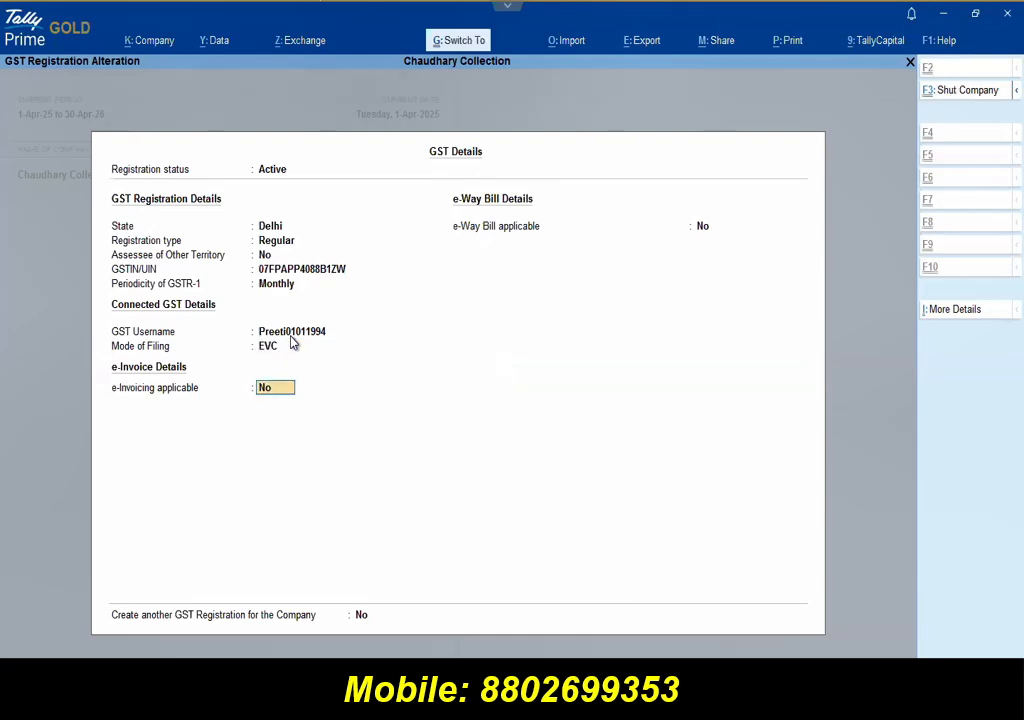
key(ctrl+a)
Step: Leave Company Features Alteration, answering Yes to quit, back to the Gateway of Tally
key(Escape)
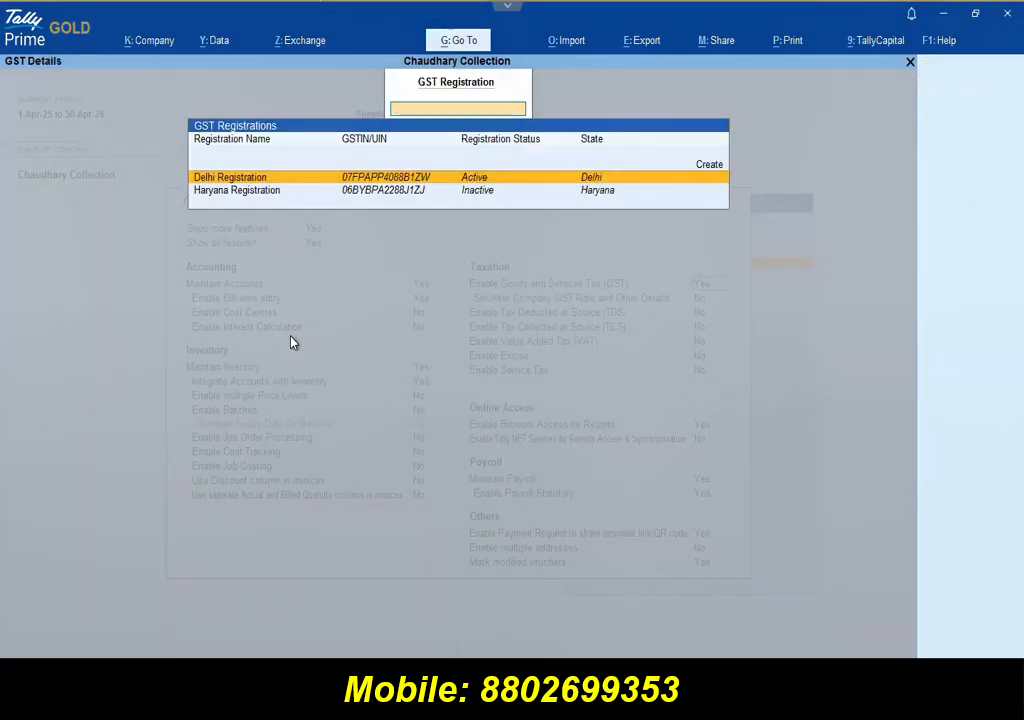
key(Escape)
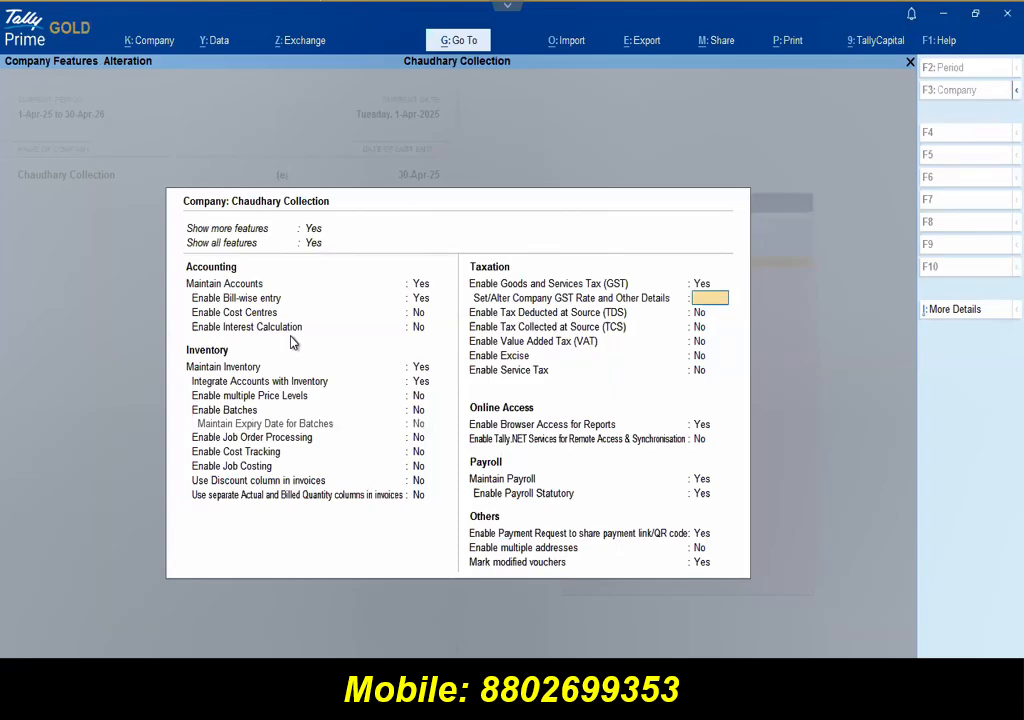
key(Escape)
key(y)
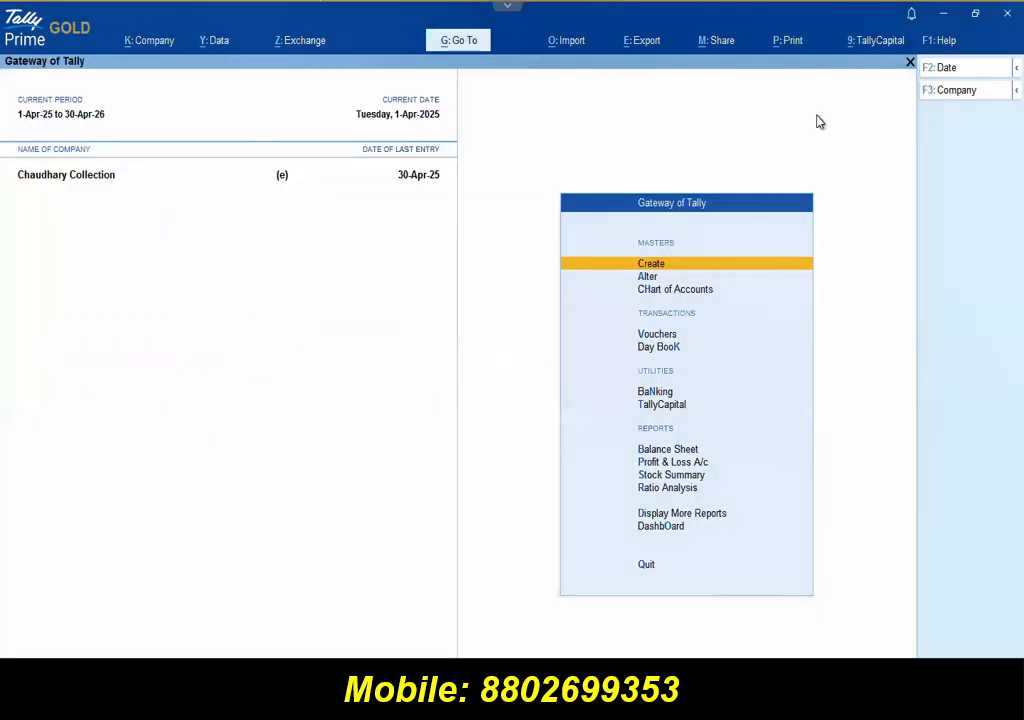
Step: On the GST Portal, confirm Manage API Access shows API requests enabled for 6 hrs, then return to TallyPrime
key(F11)
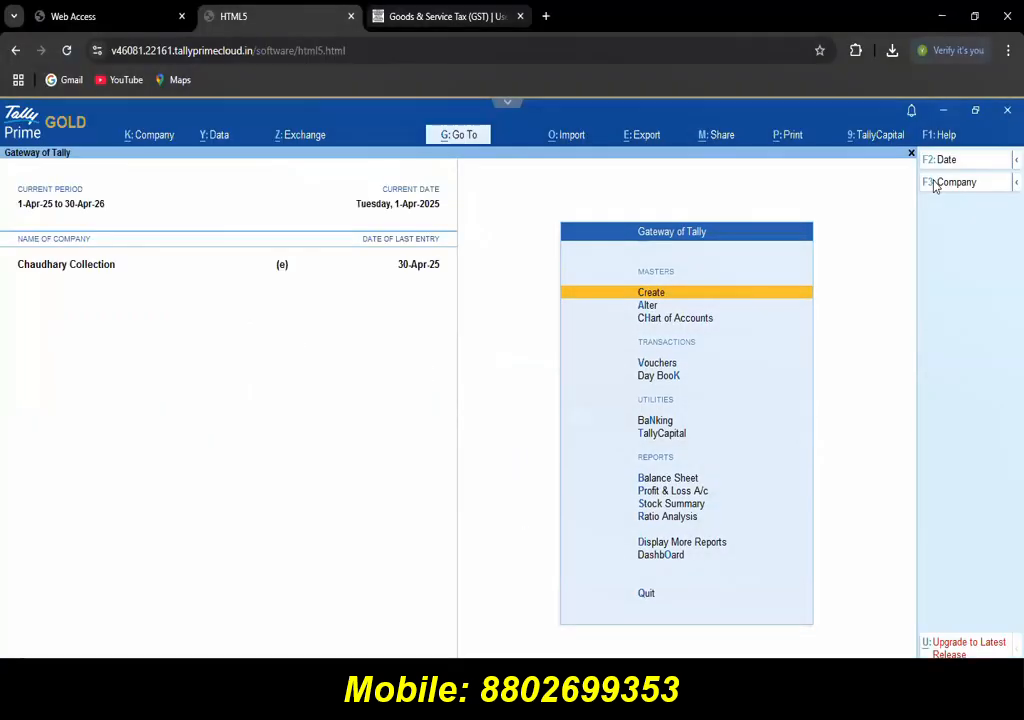
click(450, 20)
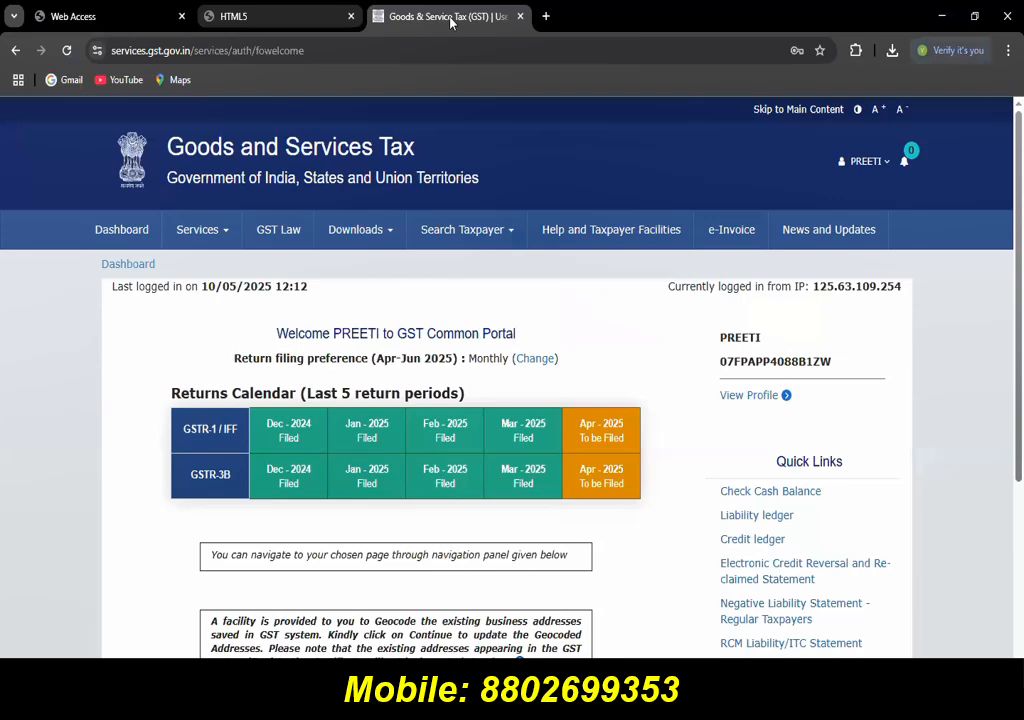
key(F11)
click(866, 64)
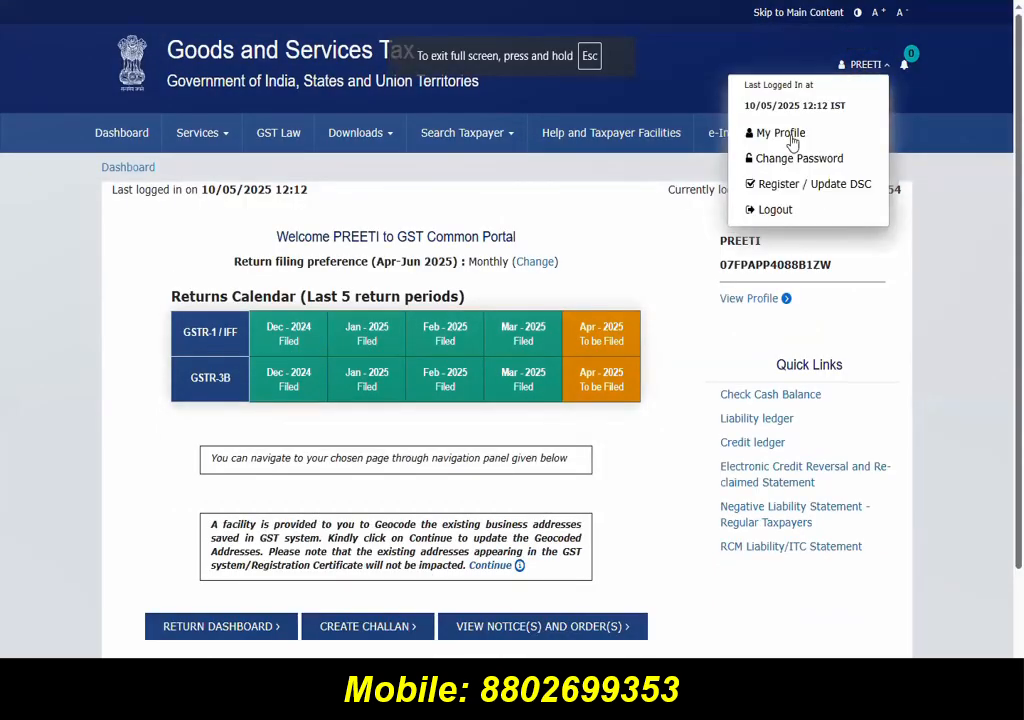
click(792, 143)
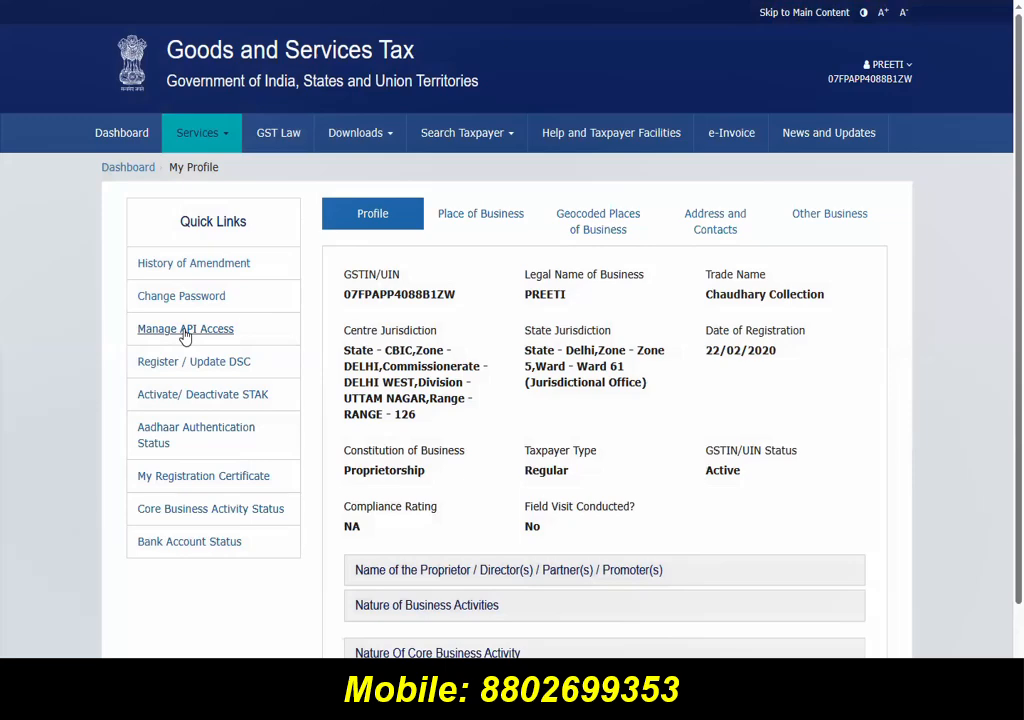
click(184, 333)
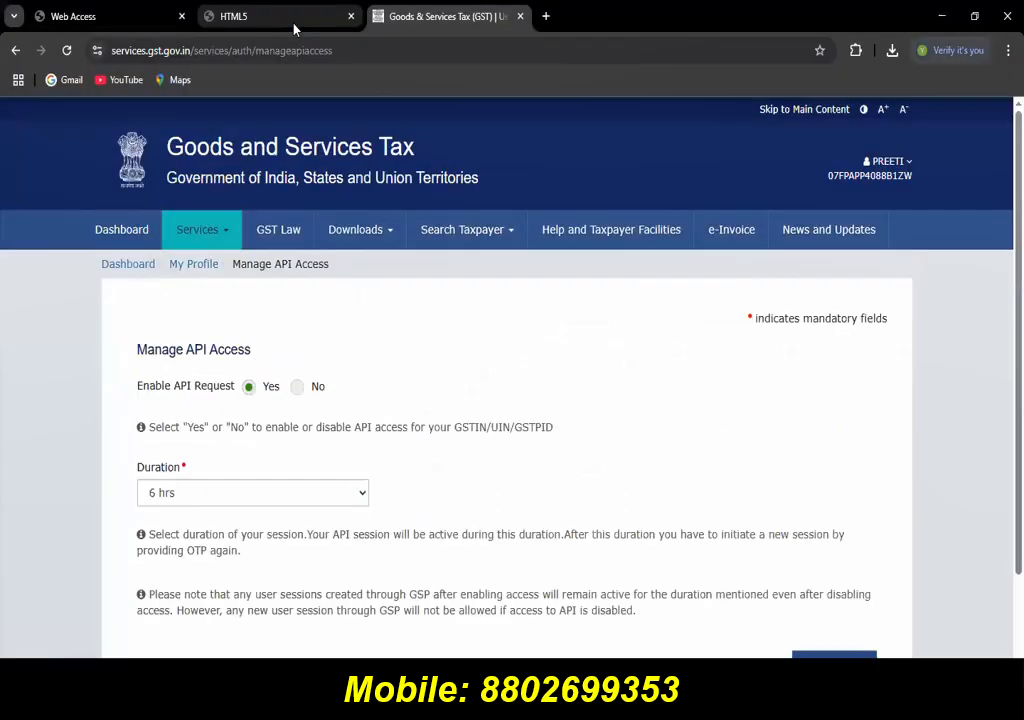
click(293, 26)
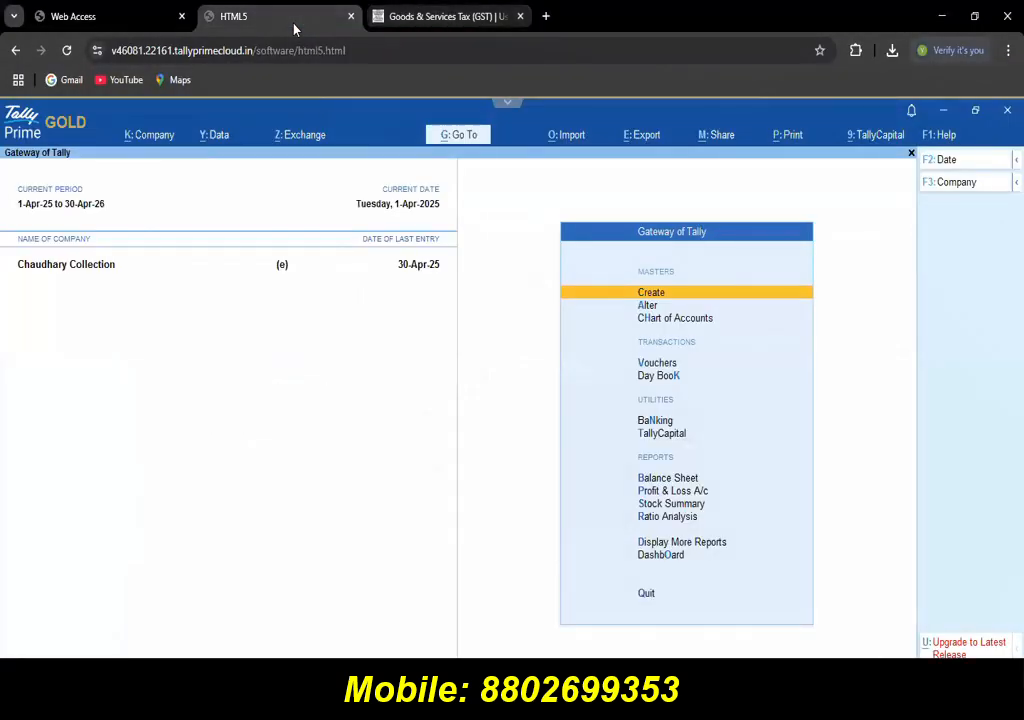
Step: Close company features and log out the Delhi Registration session under GST Login & Logout
key(F11)
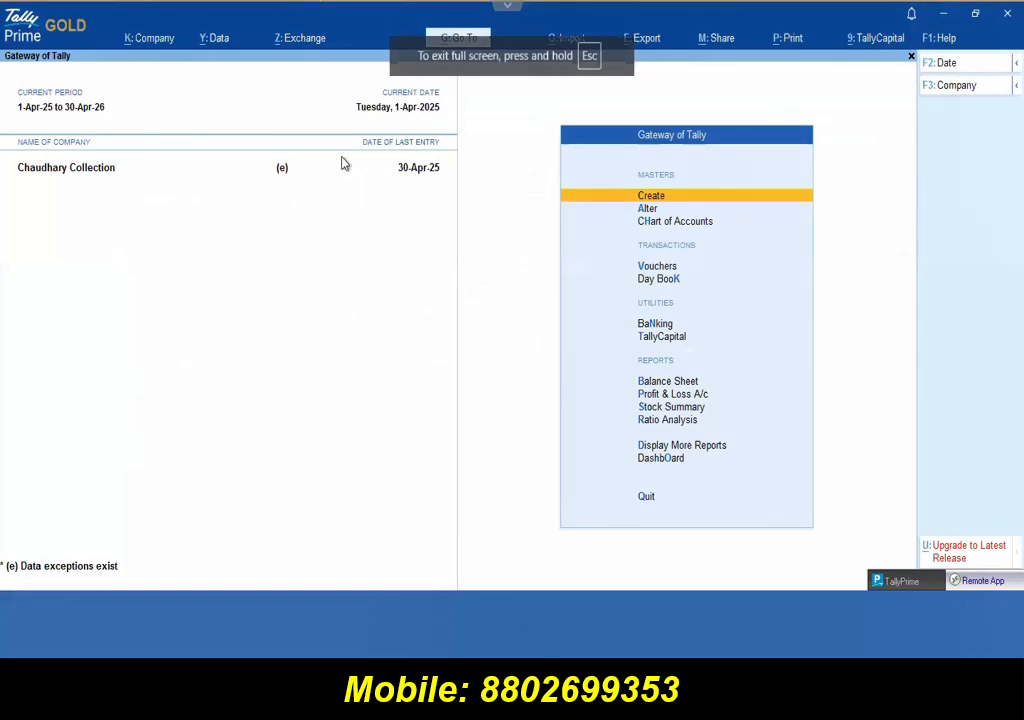
key(Escape)
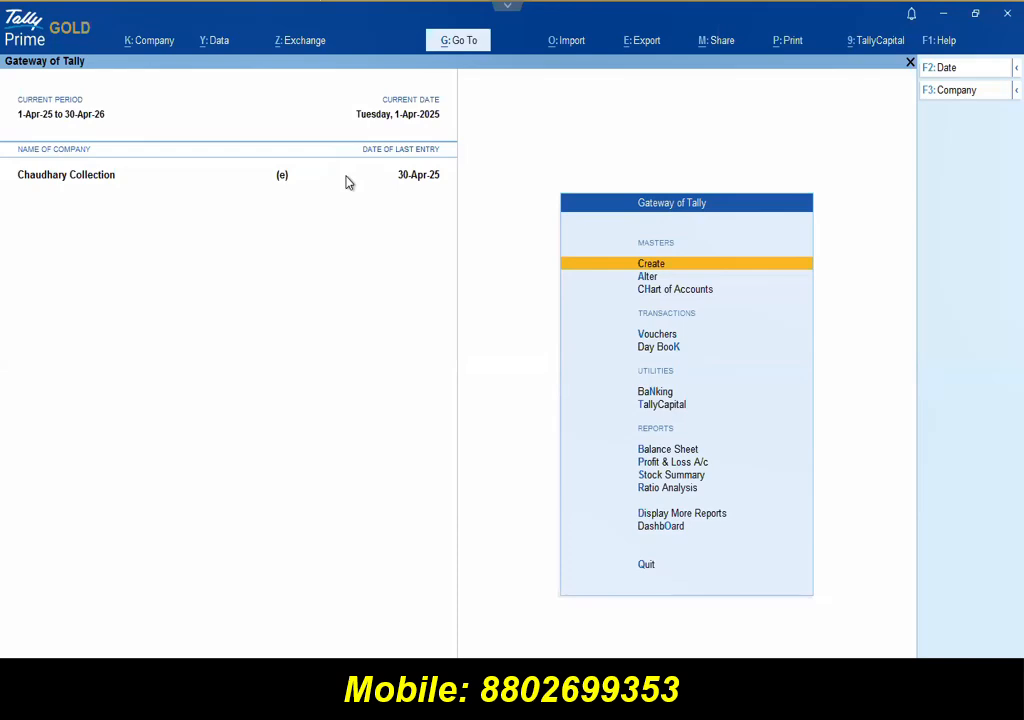
click(322, 44)
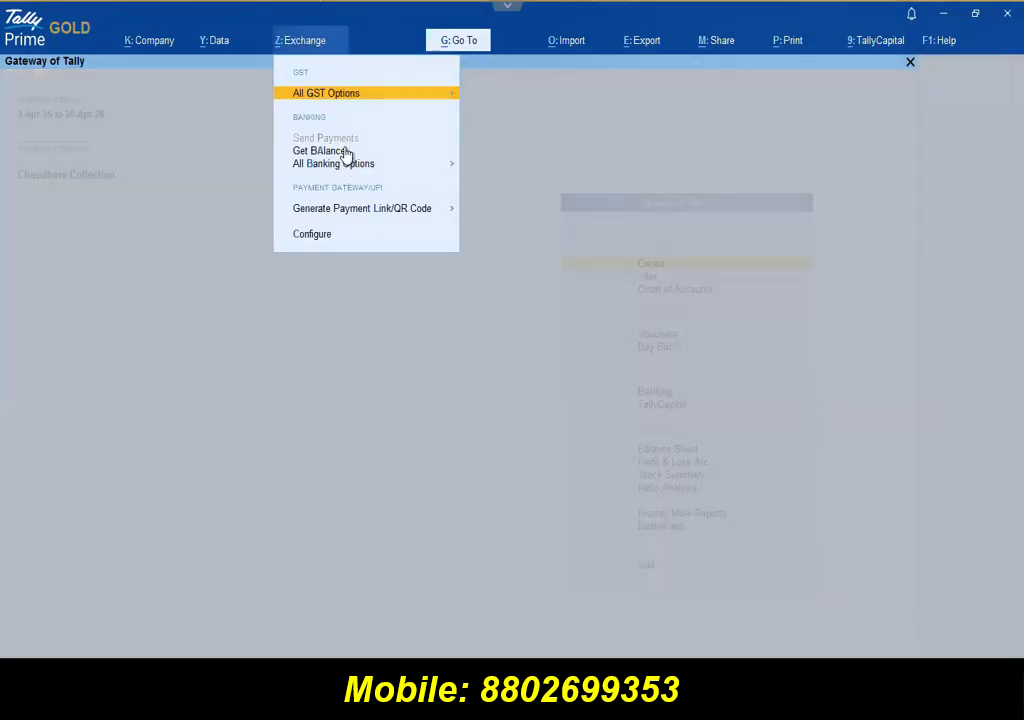
click(336, 100)
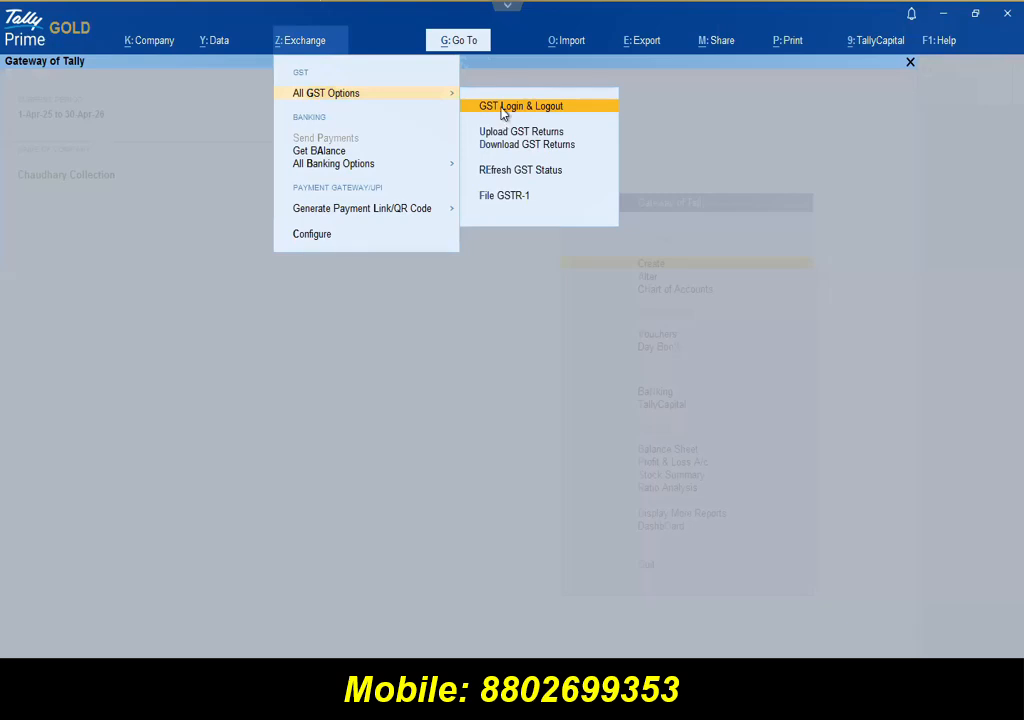
click(503, 107)
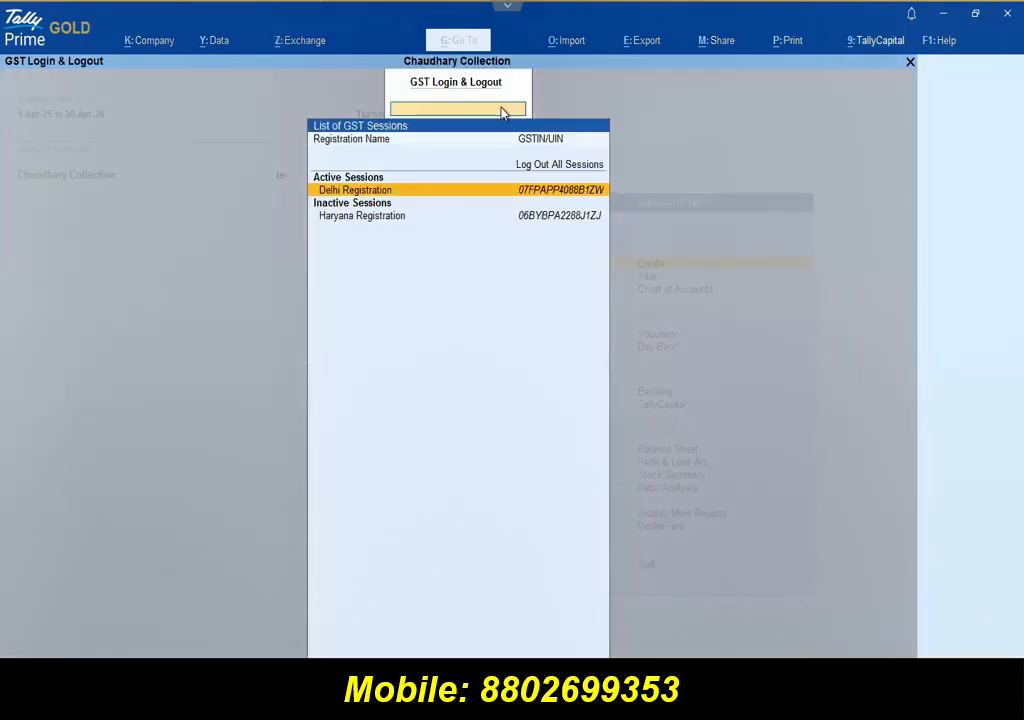
click(361, 189)
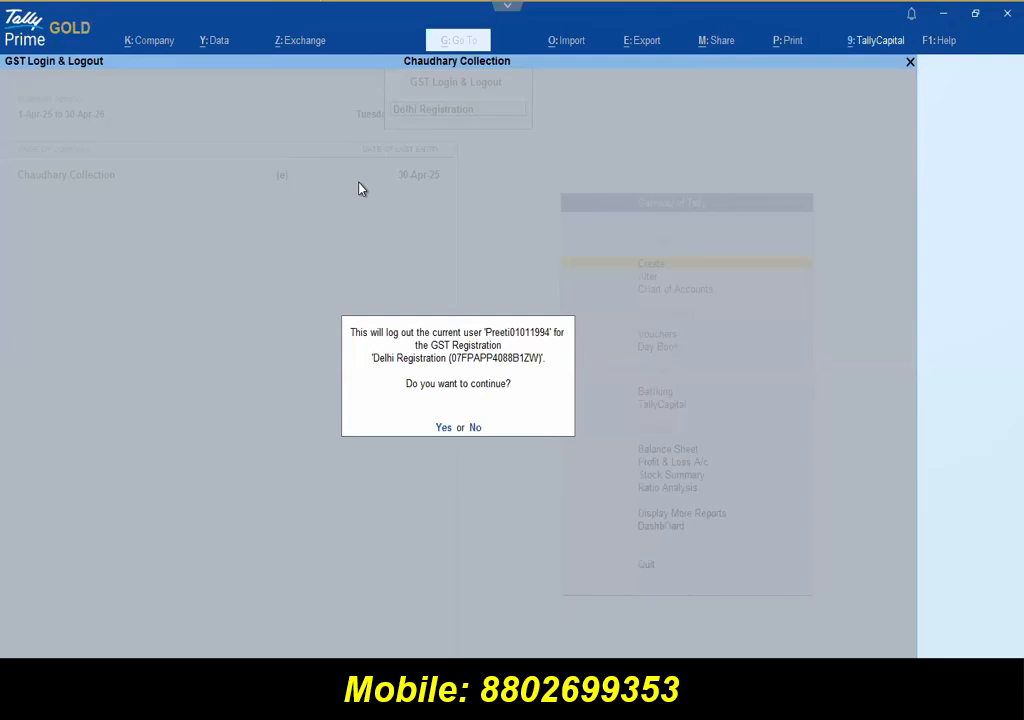
key(y)
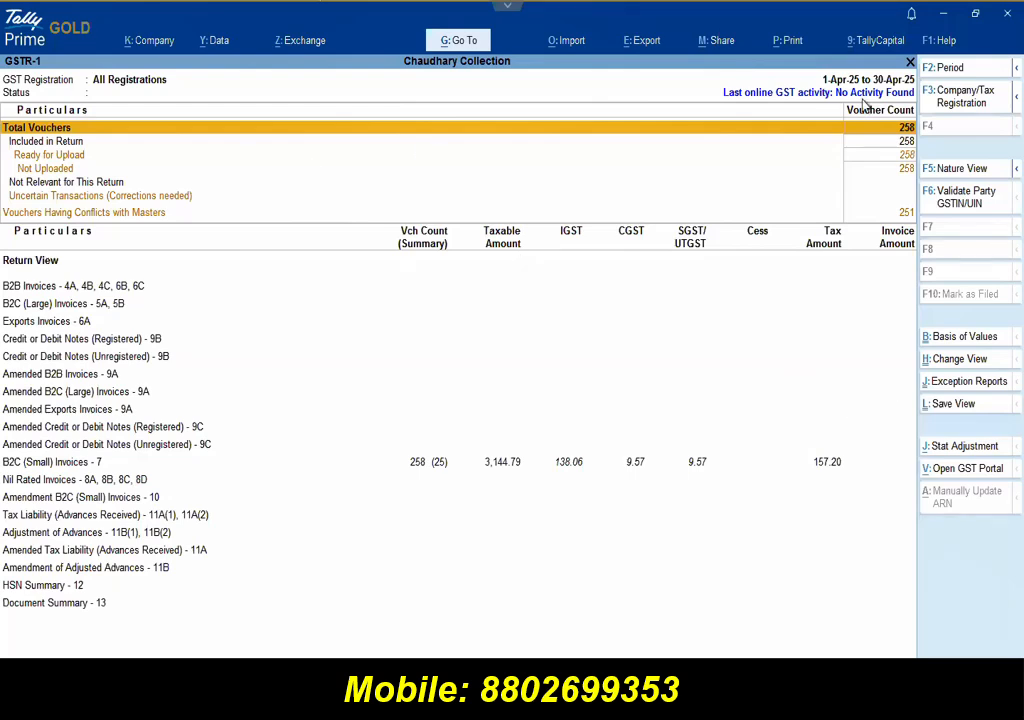
click(408, 461)
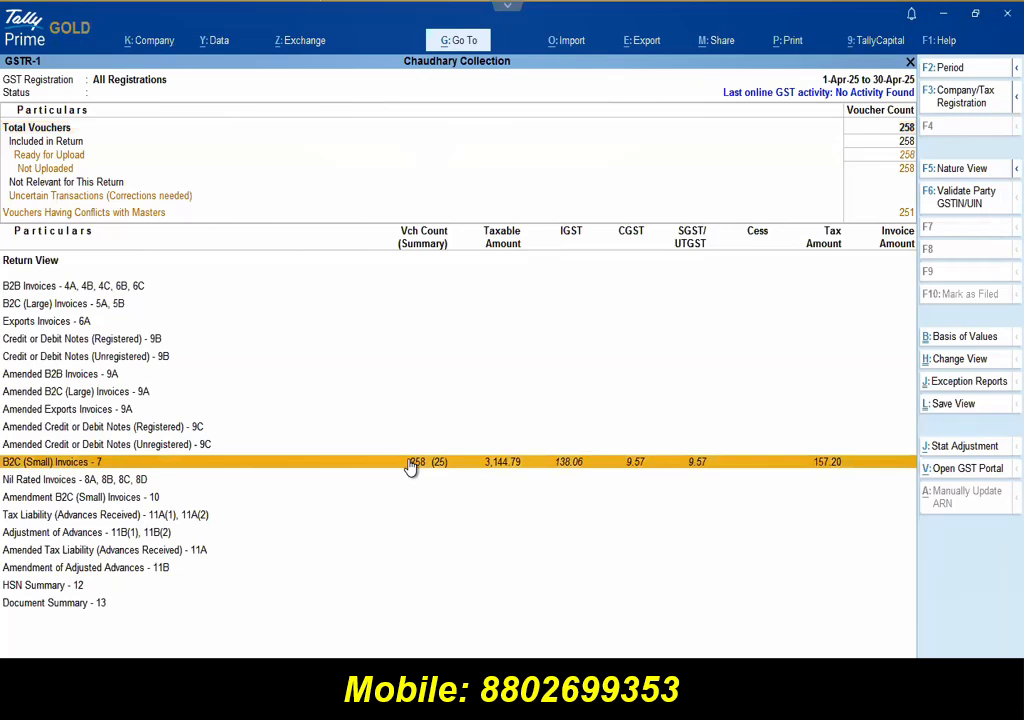
key(Down)
key(Down)
key(Down)
key(Down)
key(Down)
key(Down)
key(Down)
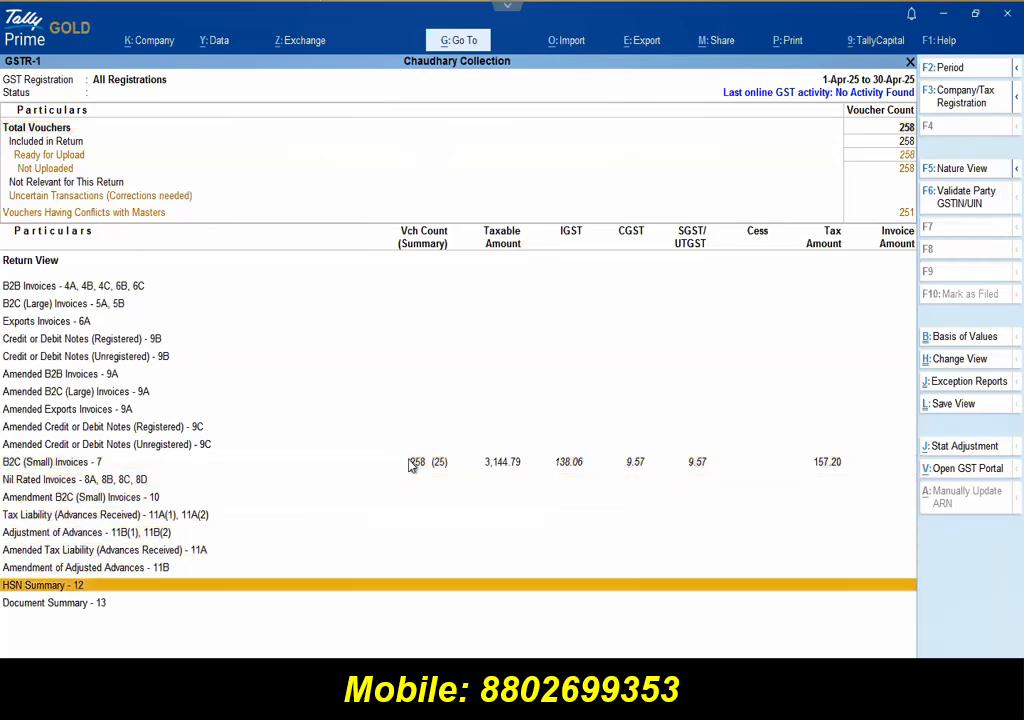
key(Return)
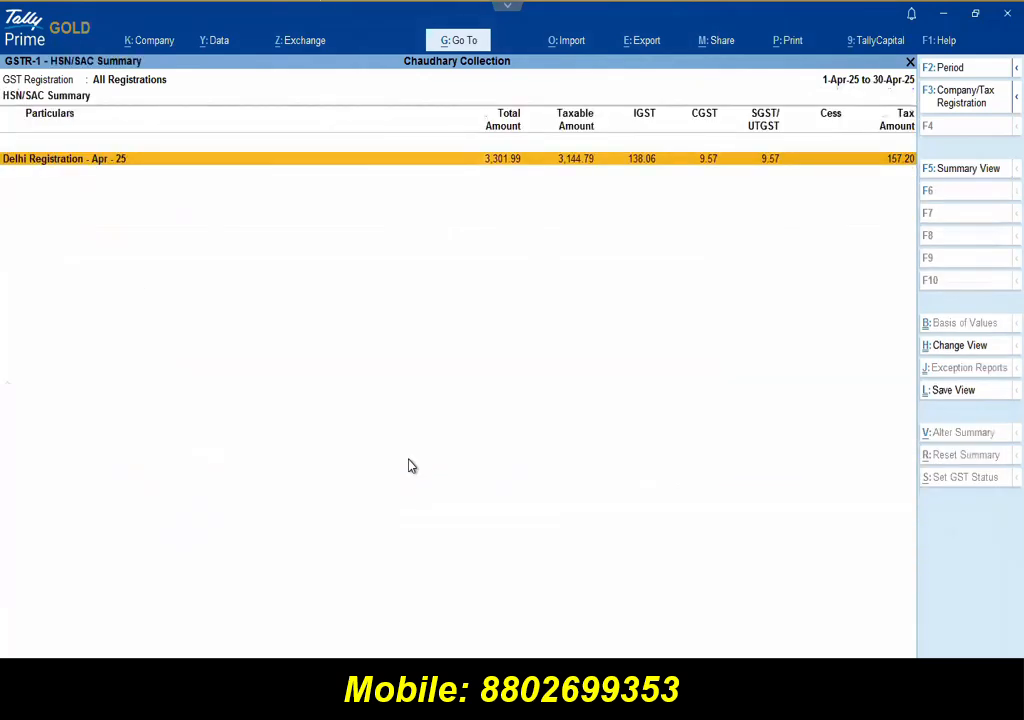
click(515, 168)
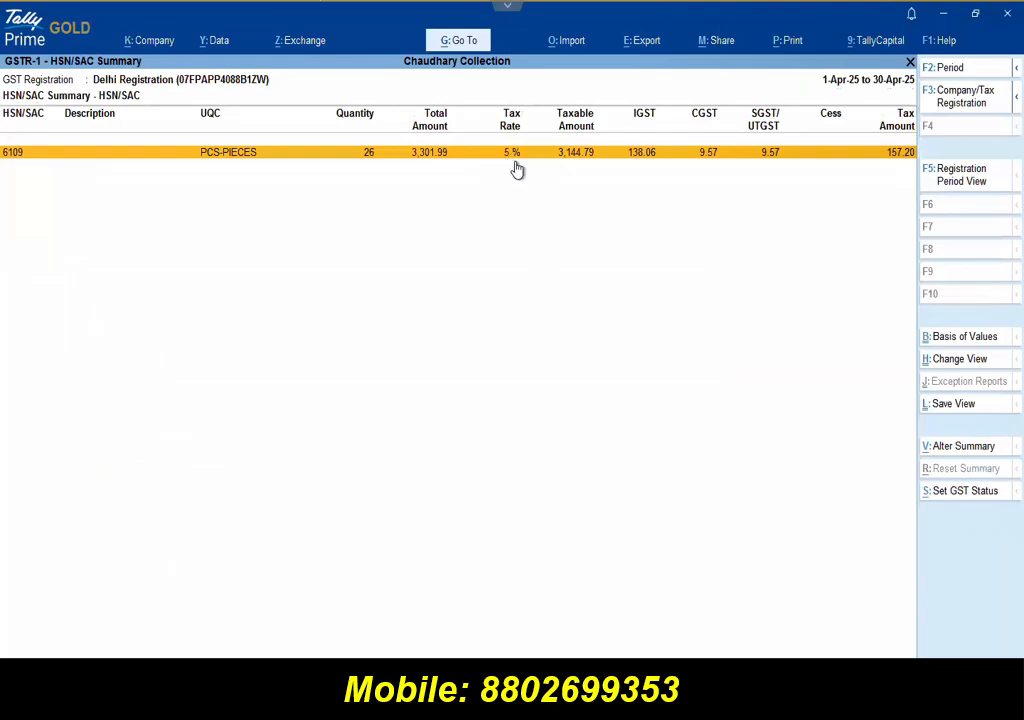
click(515, 164)
key(Down)
key(Down)
key(Down)
key(Down)
key(Down)
key(Down)
key(Down)
key(Down)
key(Down)
key(Down)
key(Down)
key(Down)
key(Down)
key(Down)
key(Down)
key(Down)
key(Down)
key(Down)
key(Down)
key(Down)
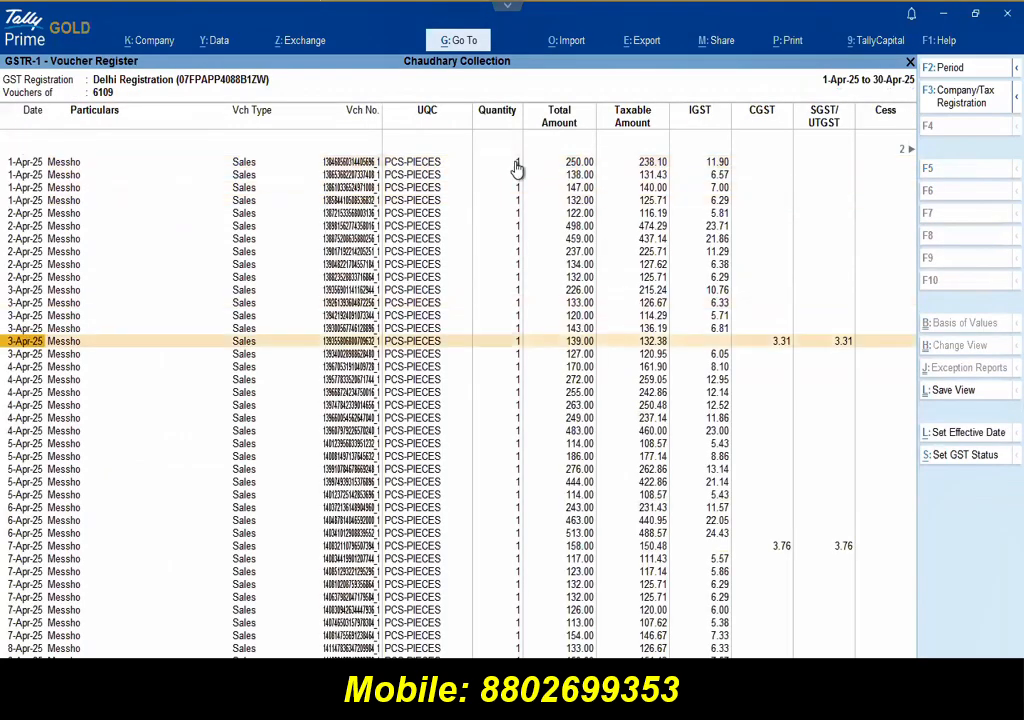
key(Down)
key(Down)
key(Down)
key(Down)
key(Down)
key(Down)
key(Down)
key(Down)
key(Down)
key(Down)
key(Down)
key(Down)
key(Down)
key(Down)
key(Down)
key(Down)
key(Down)
key(Down)
key(Down)
key(Down)
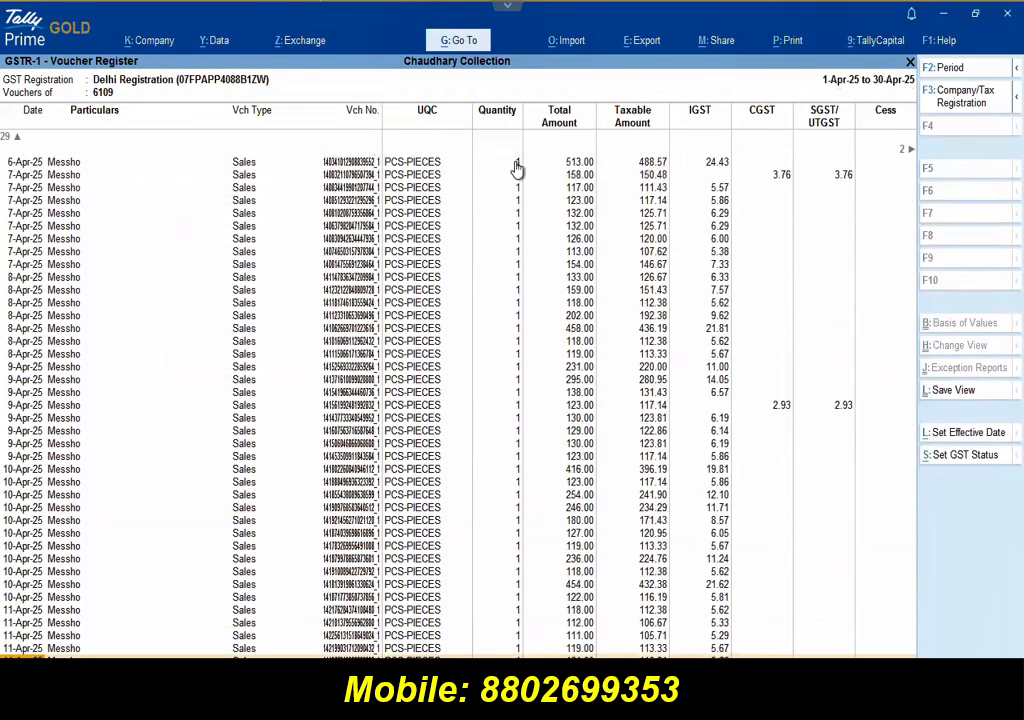
key(Down)
key(Down)
key(Down)
key(Down)
key(Down)
key(Down)
key(Down)
key(Down)
key(Down)
key(Down)
key(Down)
key(Down)
key(Down)
key(Down)
key(Down)
key(Down)
key(Down)
key(Down)
key(Down)
key(Down)
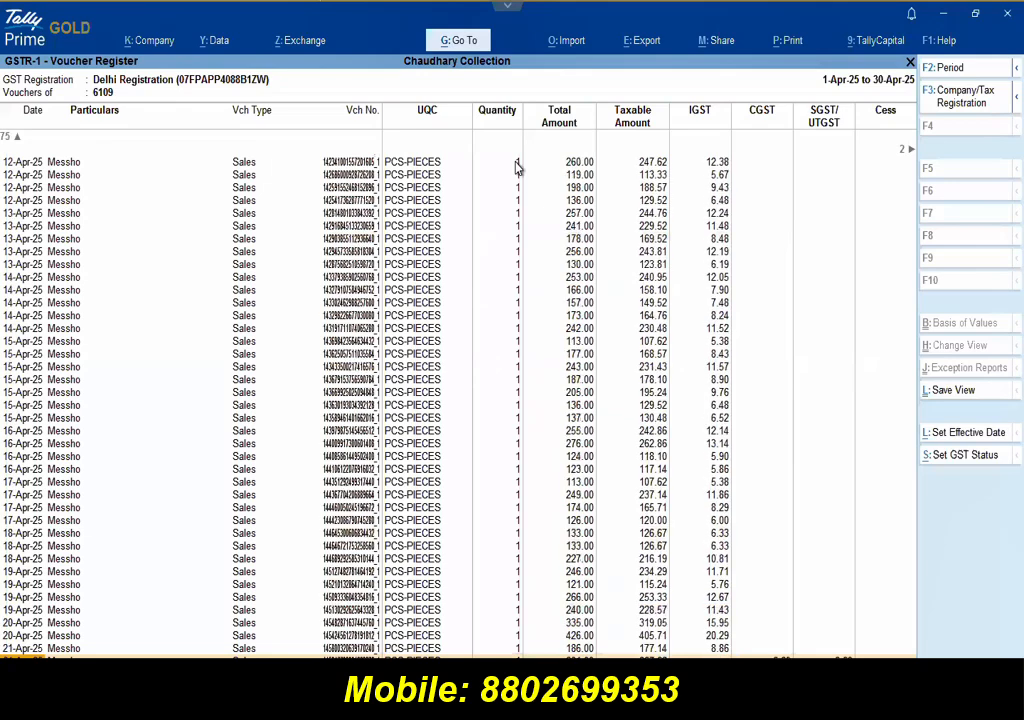
key(Down)
key(Down)
key(Down)
key(Down)
key(Down)
key(Down)
key(Down)
key(Down)
key(Down)
key(Down)
key(Down)
key(Down)
key(Down)
key(Down)
key(Down)
key(Down)
key(Down)
key(Down)
key(Down)
key(Down)
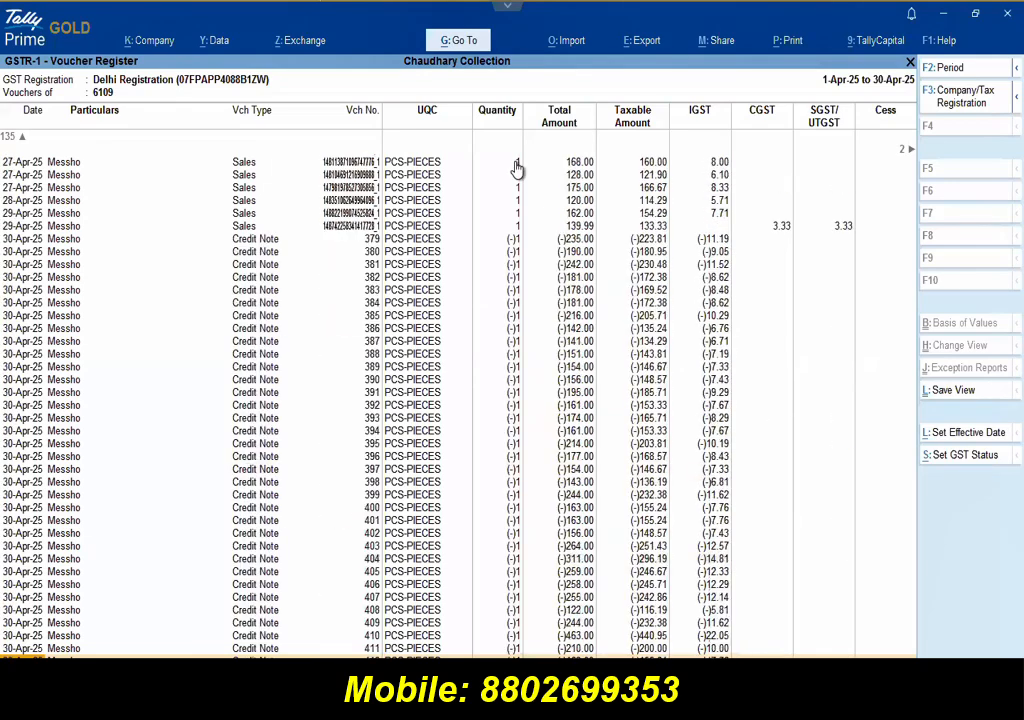
key(Escape)
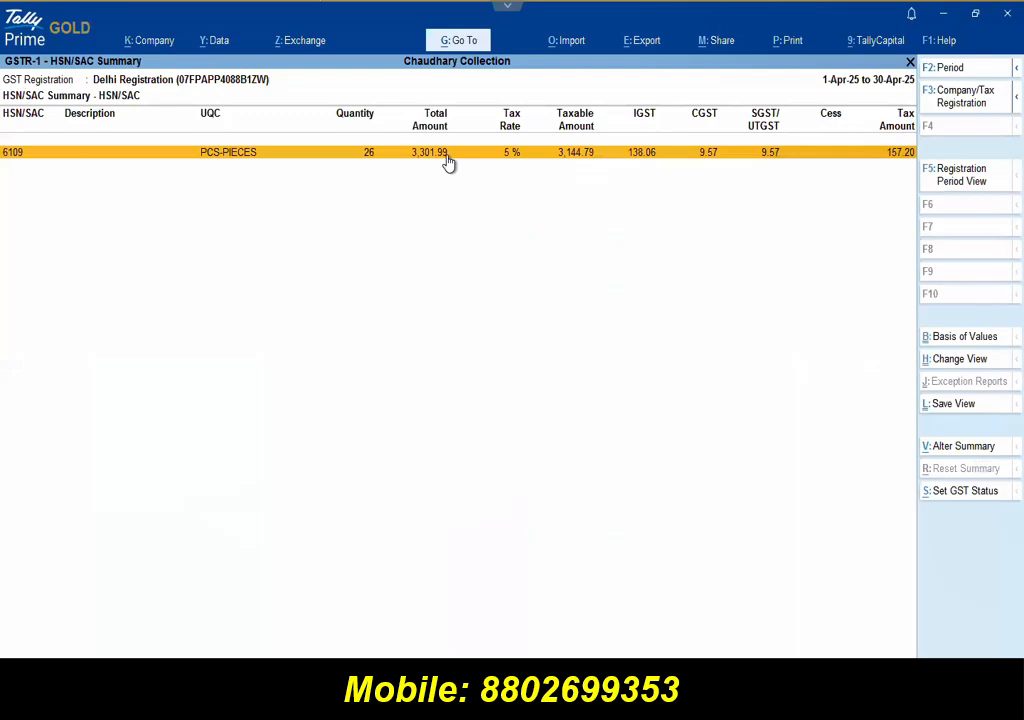
key(Escape)
key(Escape)
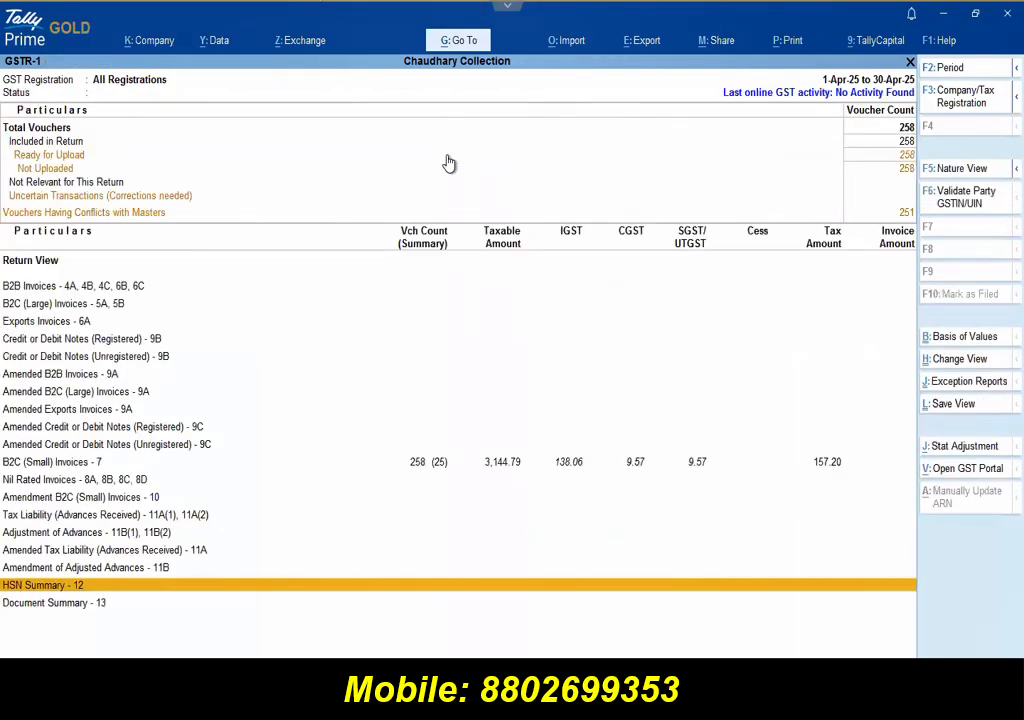
click(305, 44)
click(312, 98)
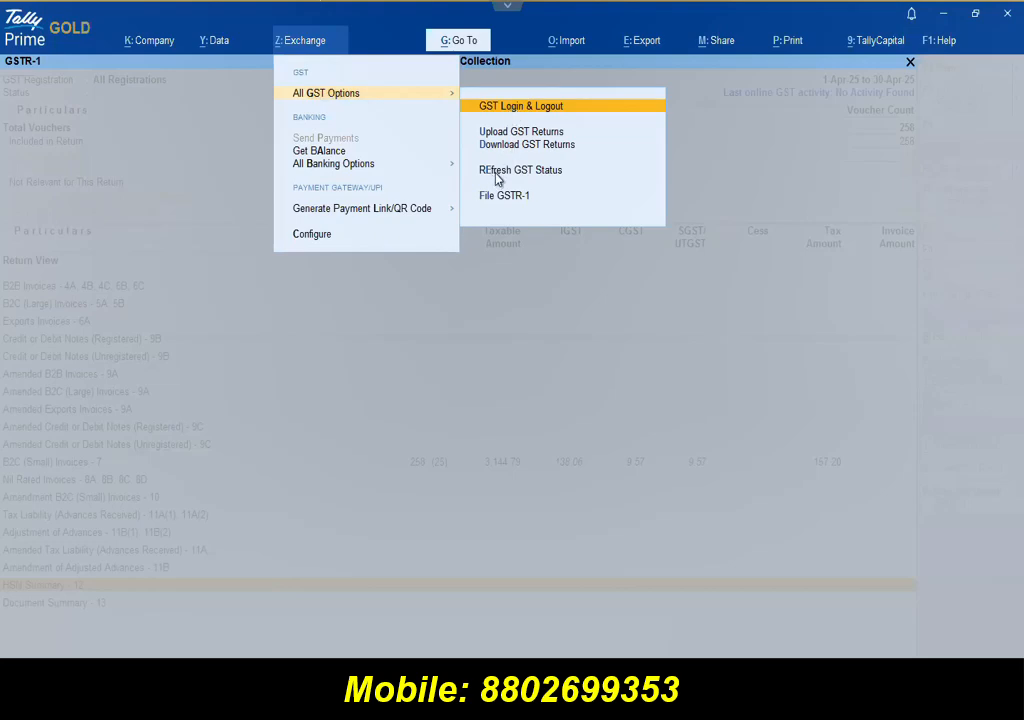
Step: Open Upload GSTR-1 from the online GST options
key(Escape)
key(Escape)
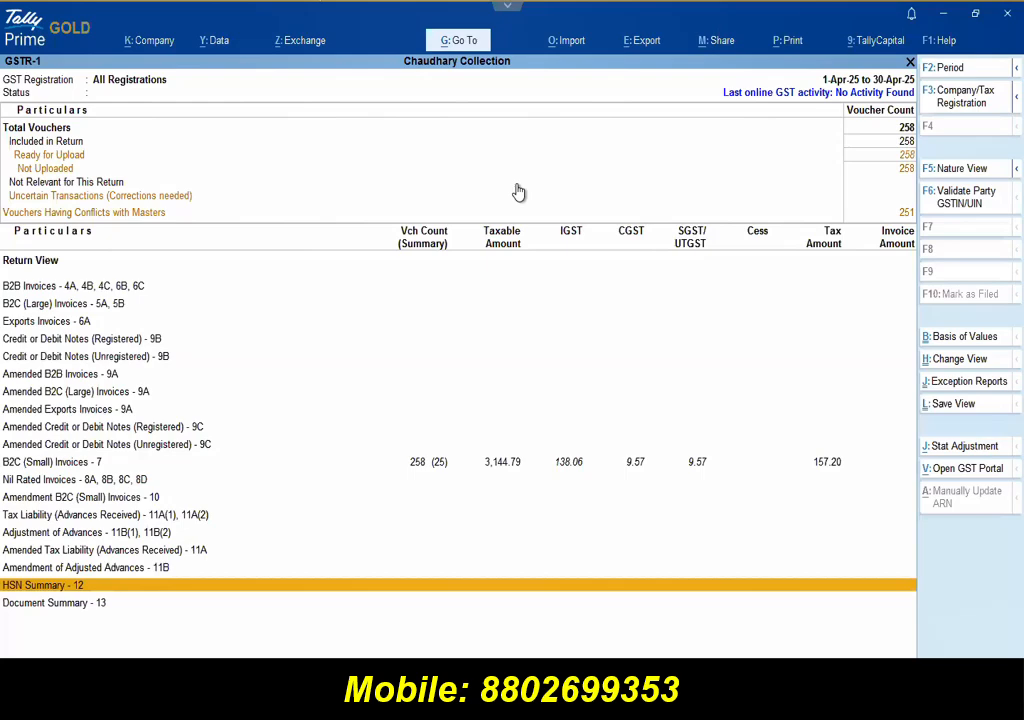
click(318, 47)
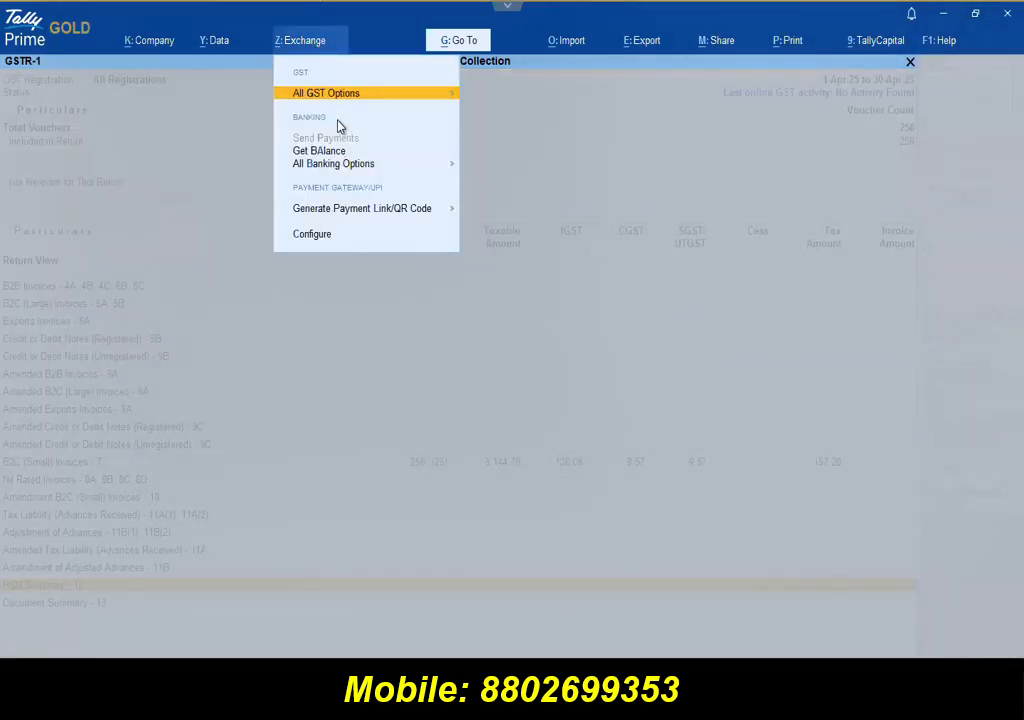
click(331, 98)
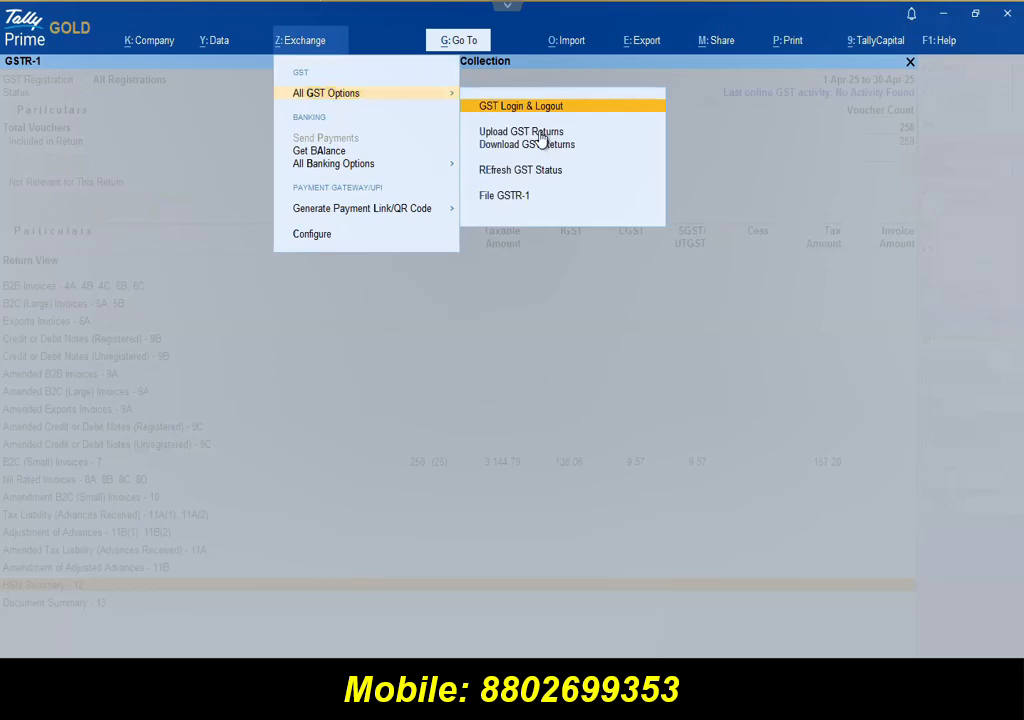
click(540, 131)
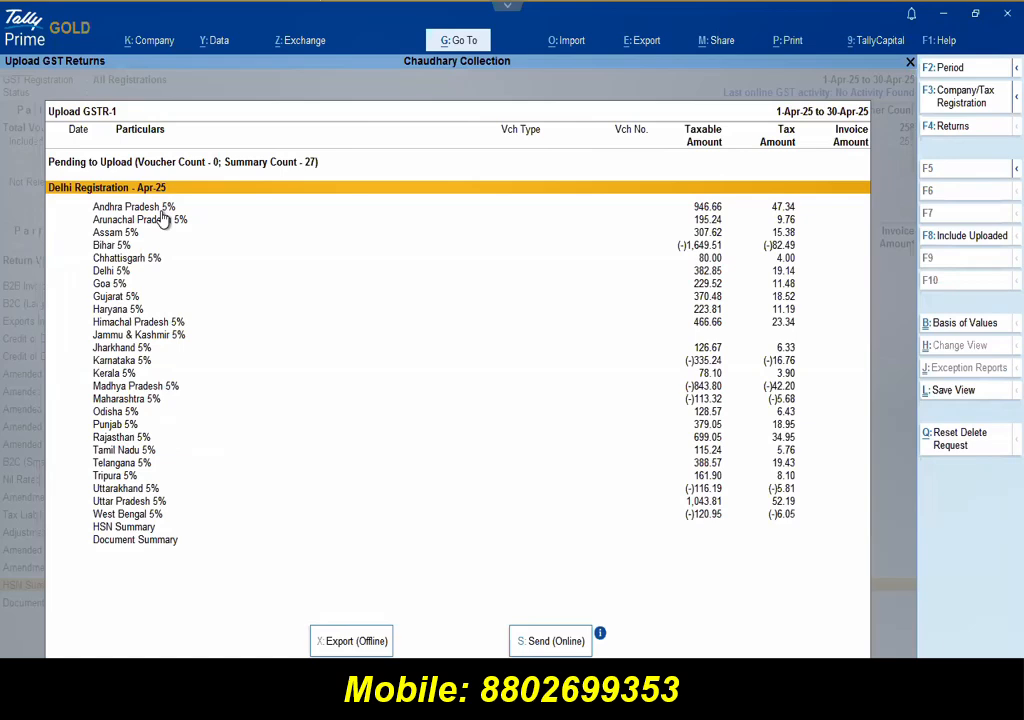
Step: Send the Andhra Pradesh through Tamil Nadu 5% rows online despite master conflicts
key(Down)
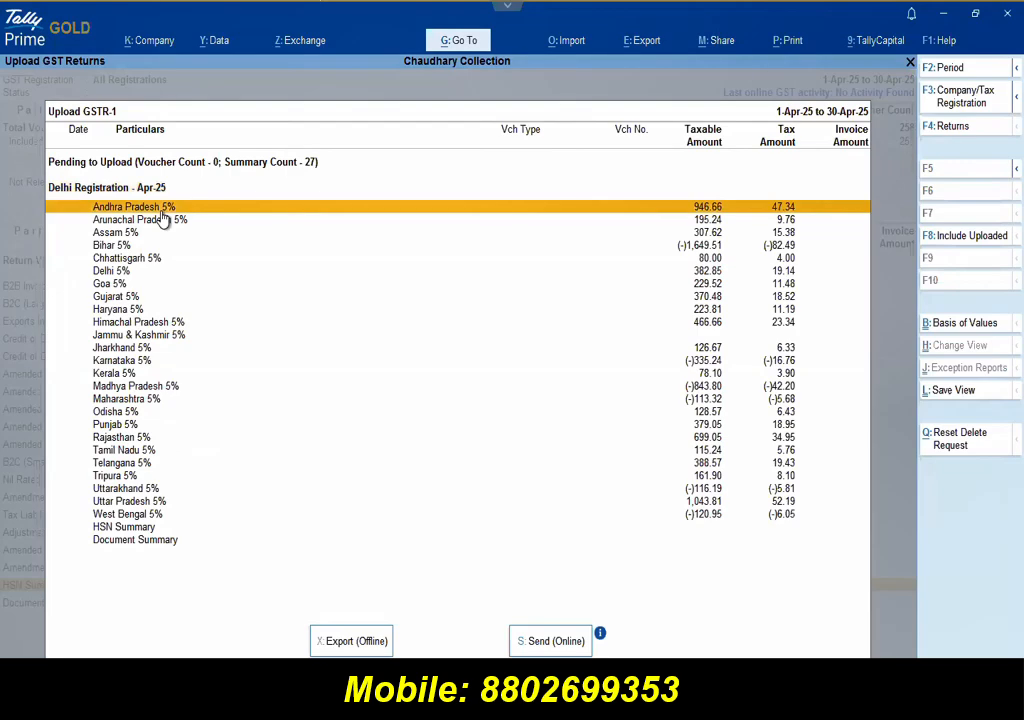
key(shift+Down)
key(shift+Down)
key(shift+Down)
key(shift+Down)
key(shift+Down)
key(shift+Down)
key(shift+Down)
key(shift+Down)
key(shift+Down)
key(shift+Down)
key(shift+Down)
key(shift+Down)
key(shift+Down)
key(shift+Down)
key(shift+Down)
key(shift+Down)
key(shift+Down)
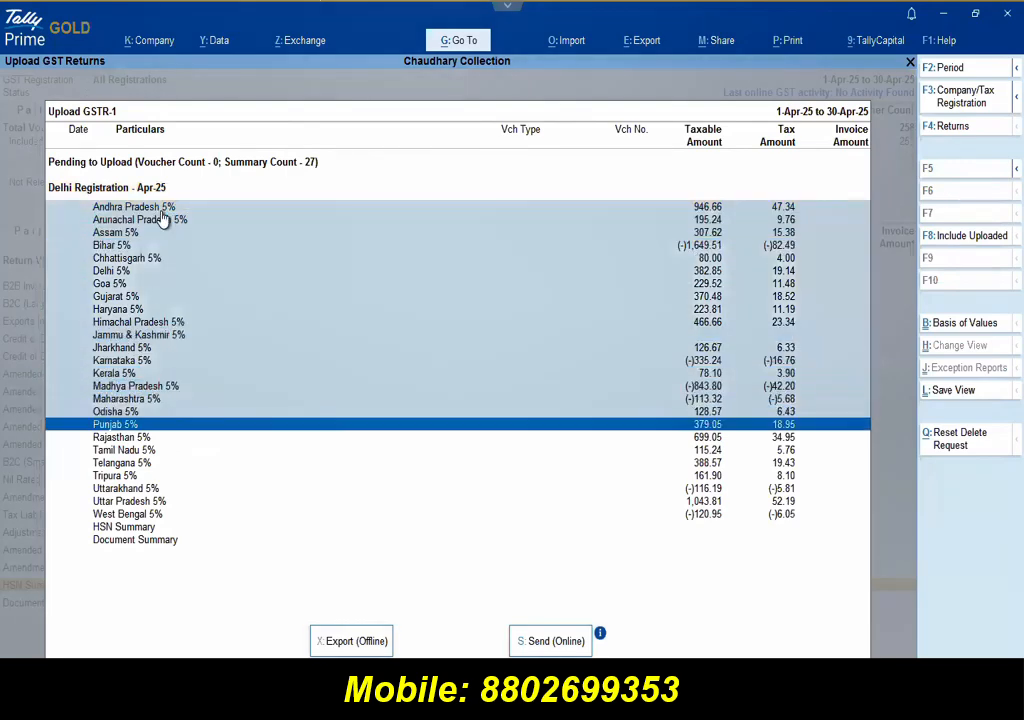
key(shift+Down)
key(shift+Down)
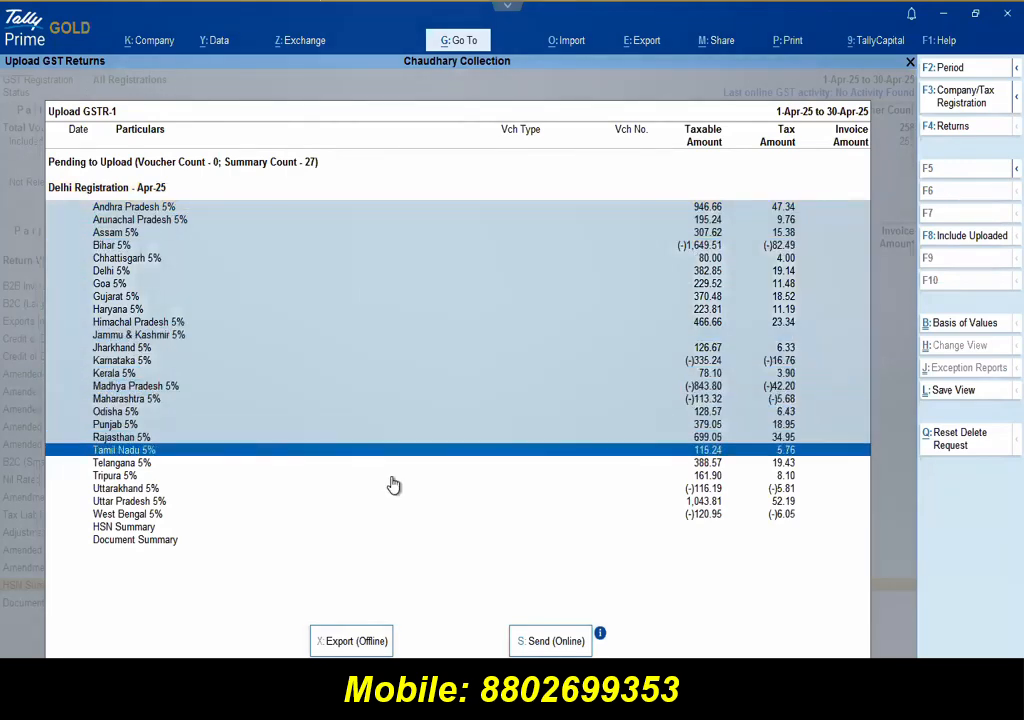
key(s)
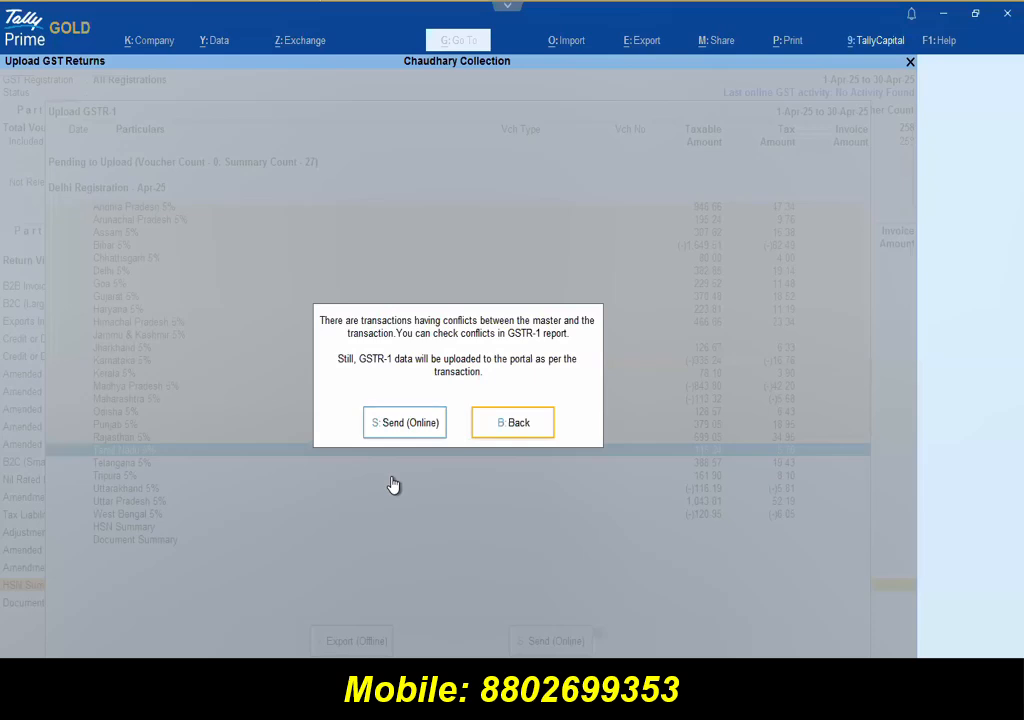
key(s)
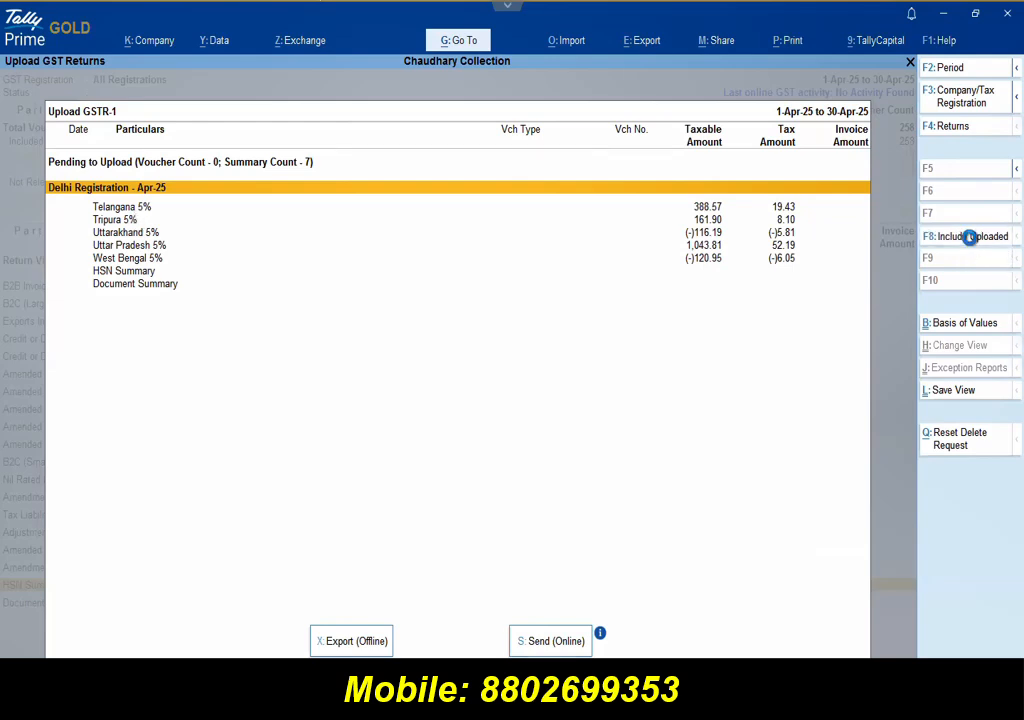
Step: Try sending Telangana 5% through Document Summary, then dismiss the upload error
click(970, 240)
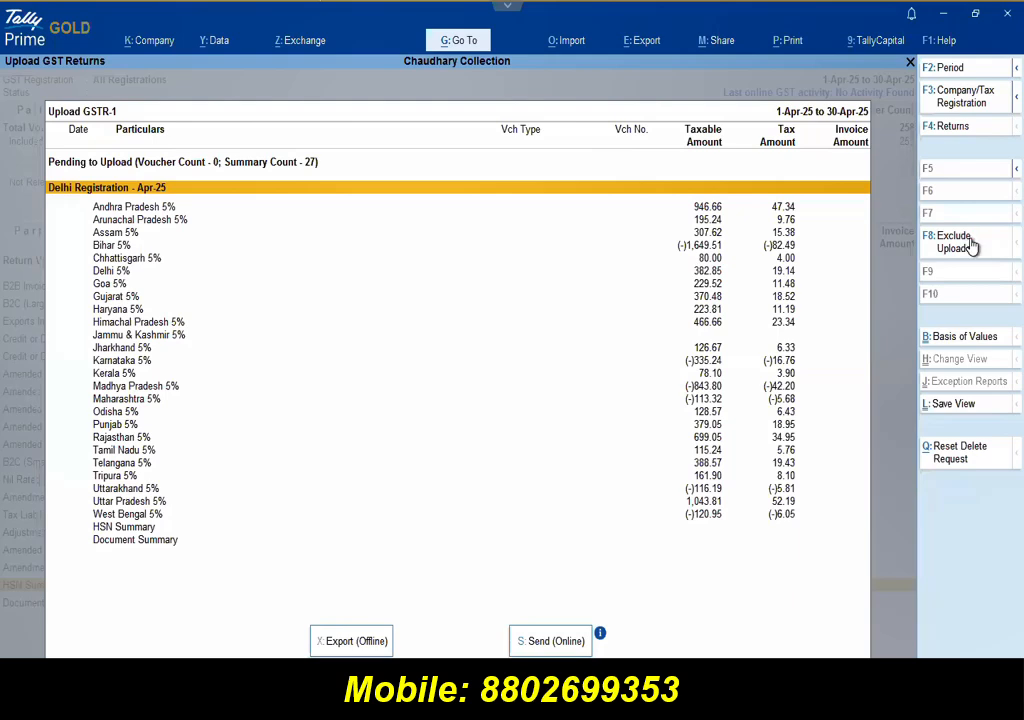
click(971, 245)
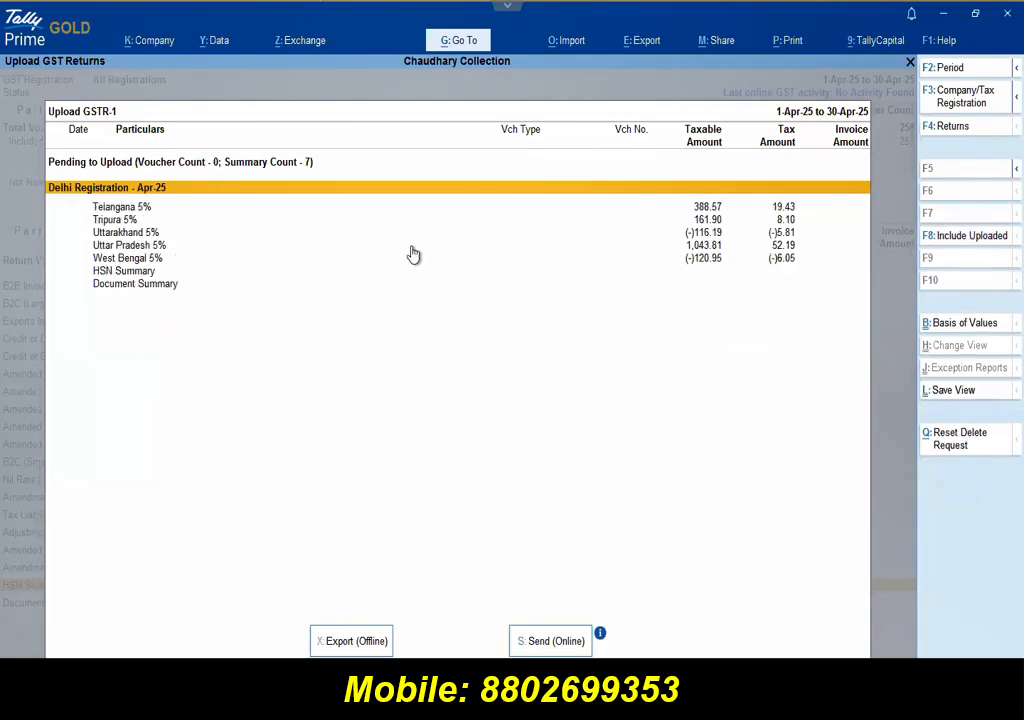
click(146, 209)
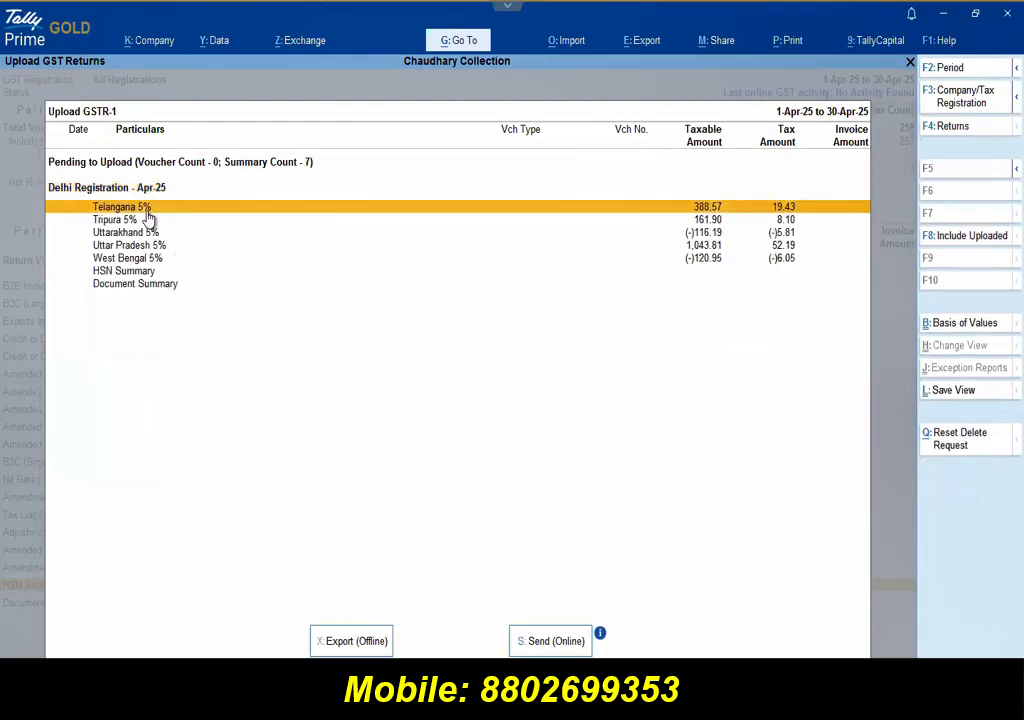
key(shift+Down)
key(shift+Down)
key(shift+Down)
key(shift+Down)
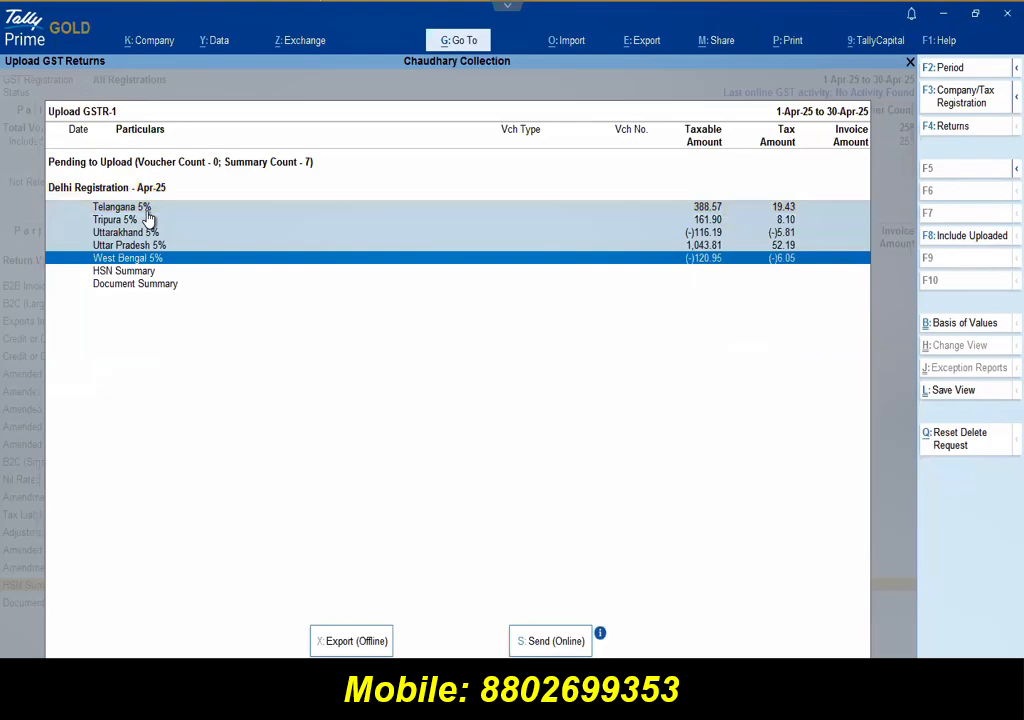
key(shift+Down)
key(shift+Down)
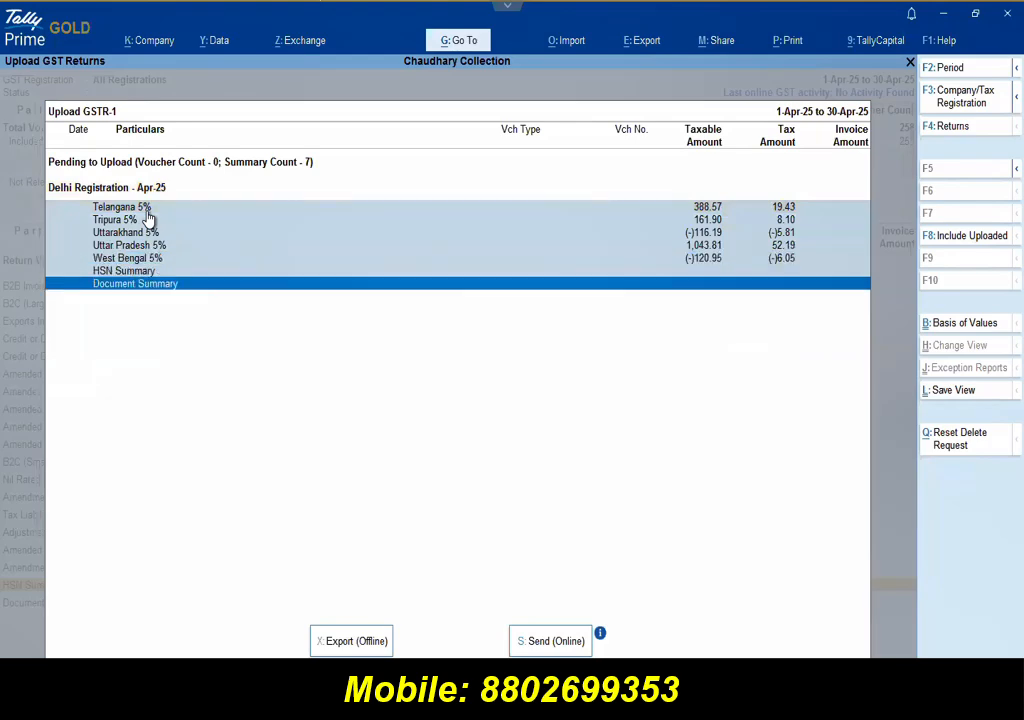
key(s)
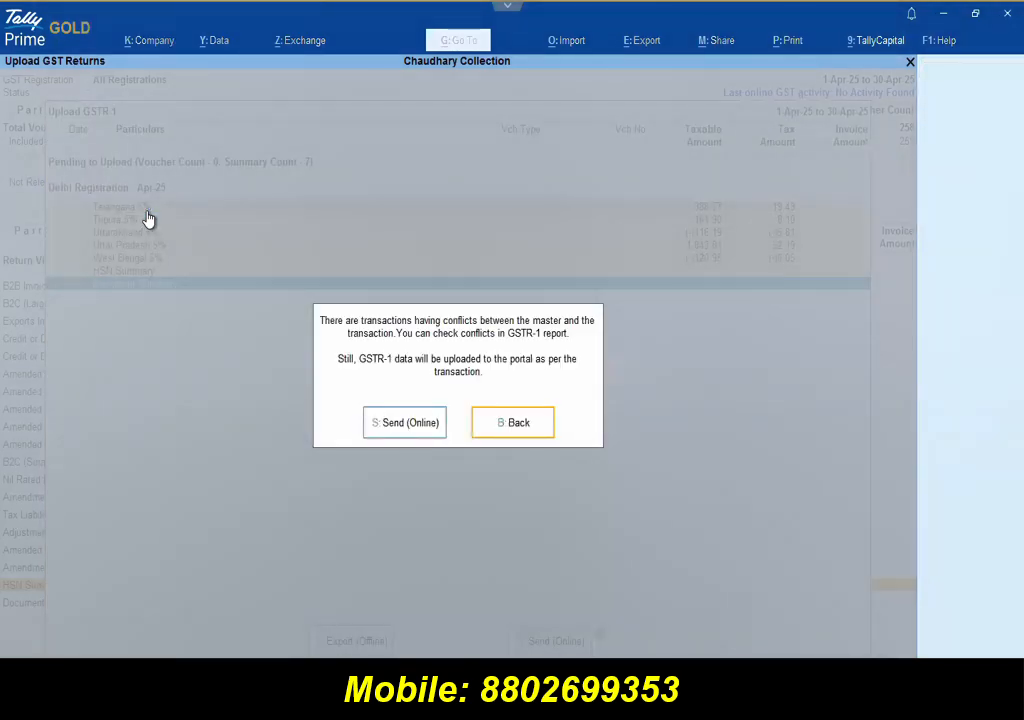
key(s)
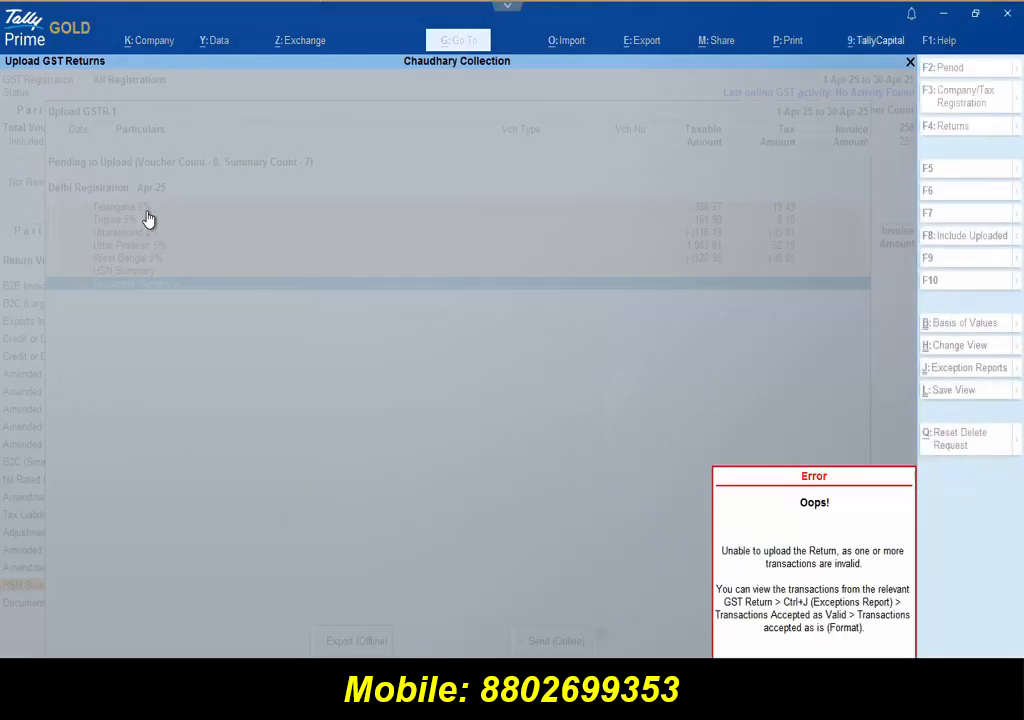
key(Escape)
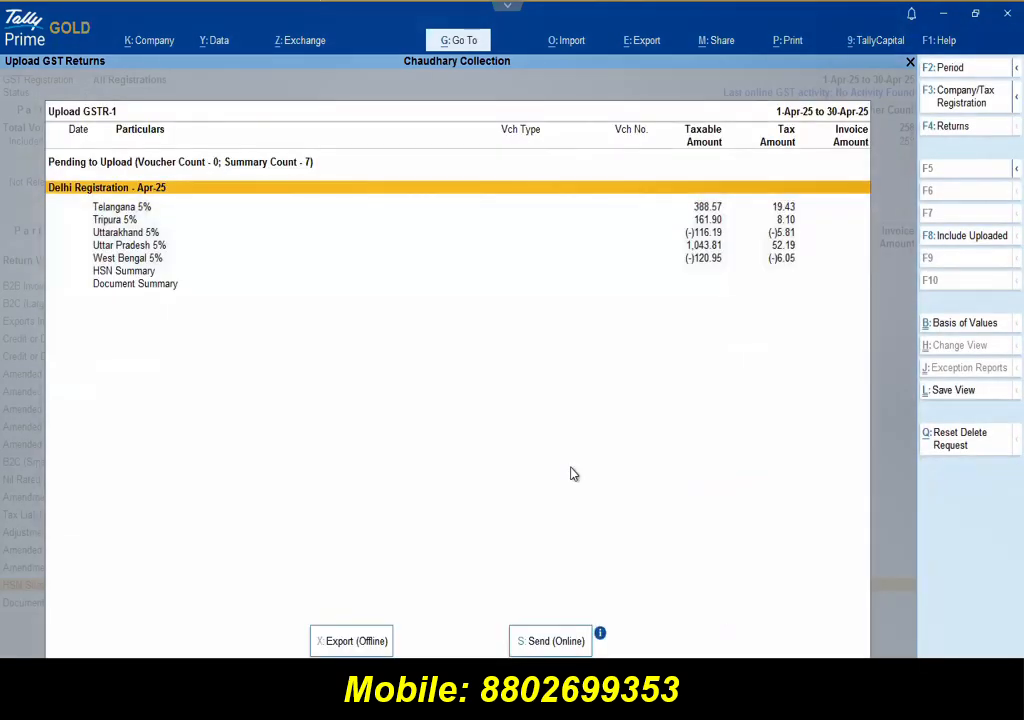
Step: Send the remaining state rows from Telangana 5% online, confirming despite conflicts
click(110, 210)
key(shift+Down)
key(shift+Down)
key(shift+Down)
key(shift+Down)
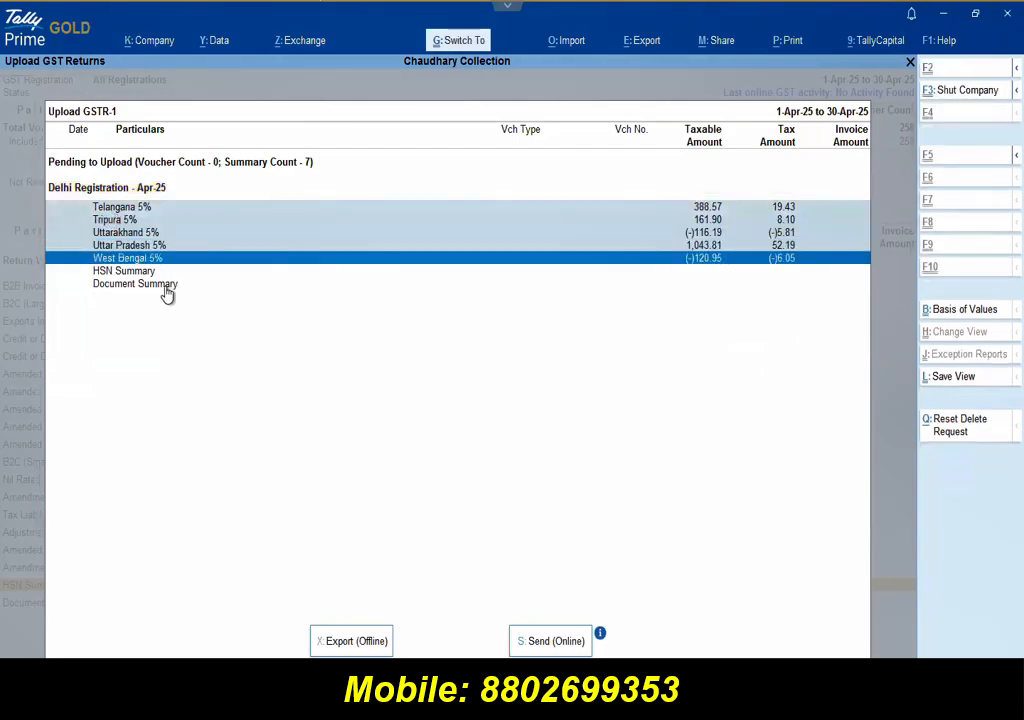
click(550, 641)
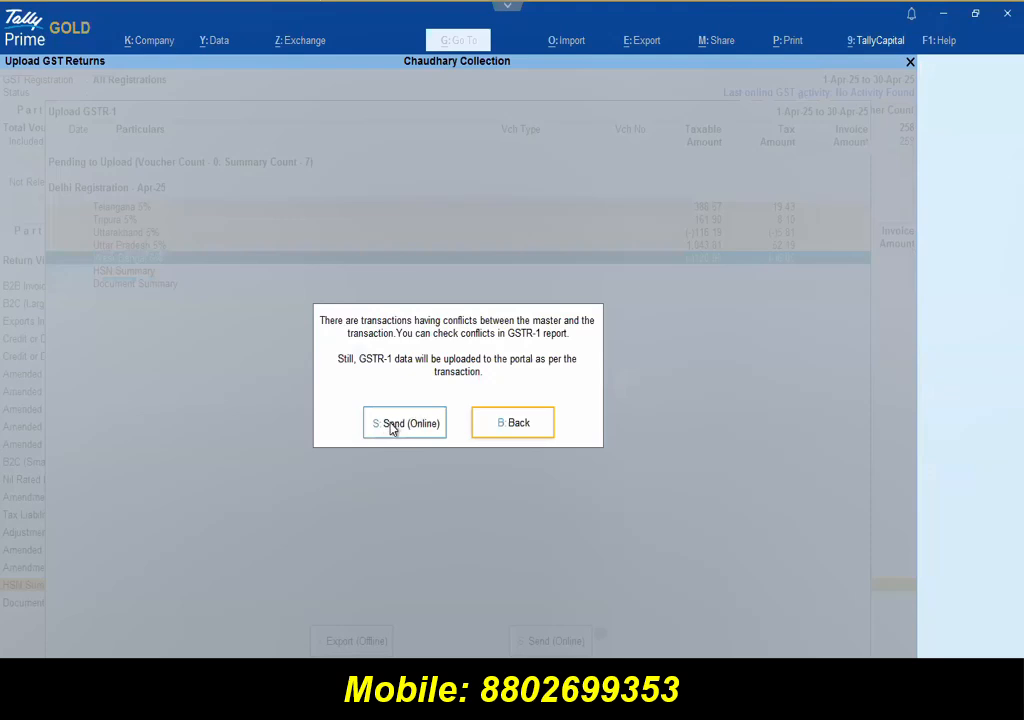
click(405, 423)
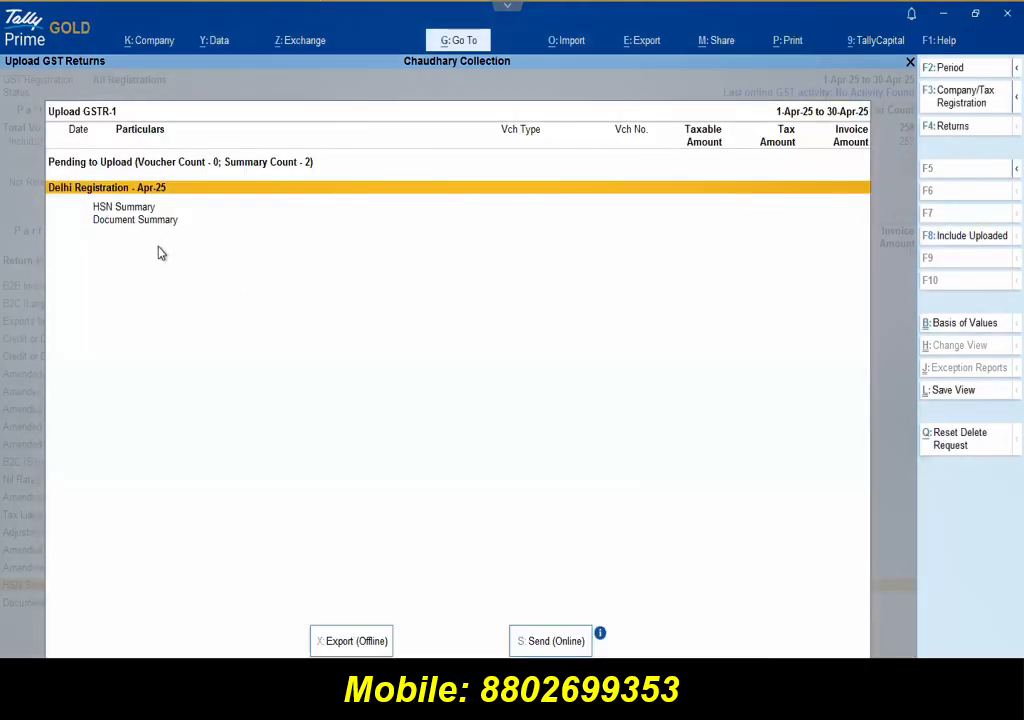
click(146, 215)
Step: Send the HSN and document summaries to the portal
click(144, 207)
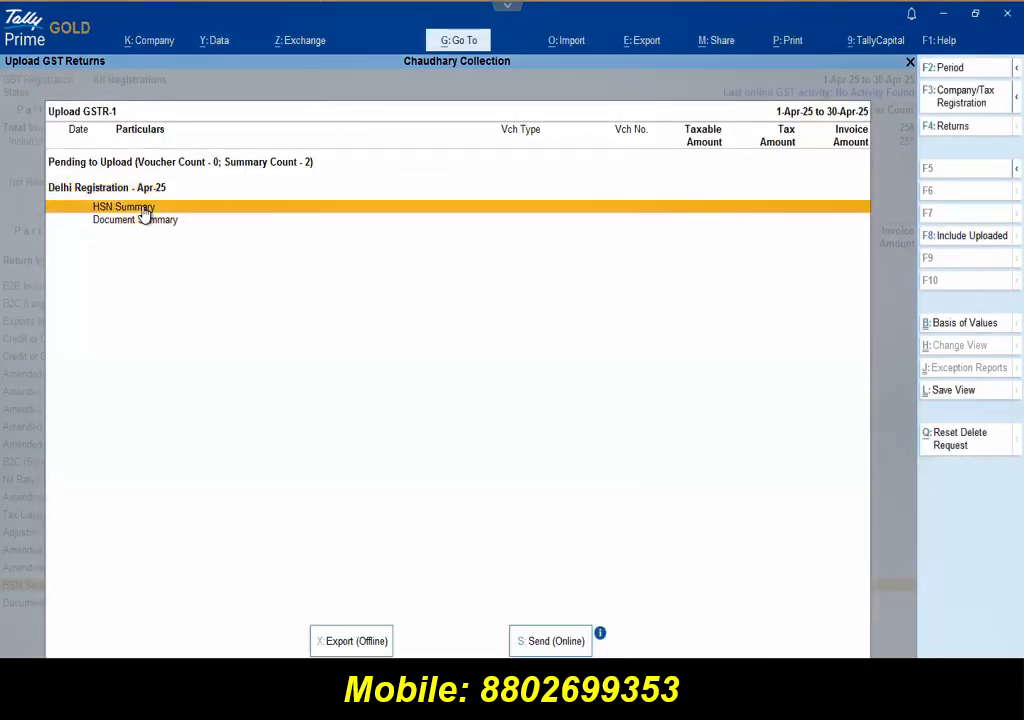
key(s)
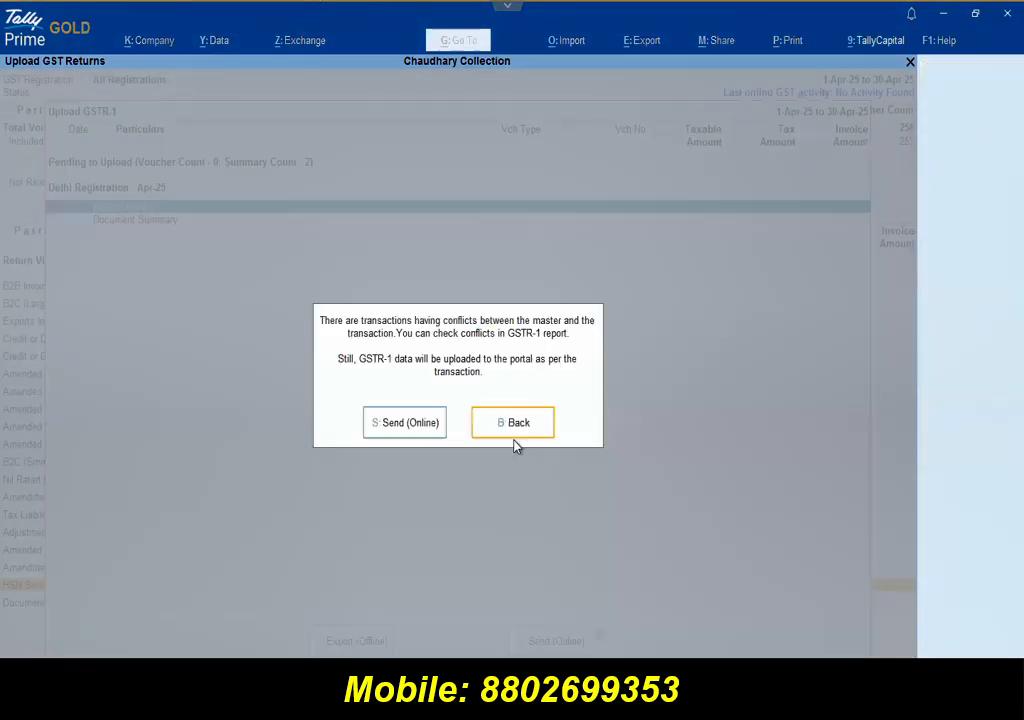
click(414, 424)
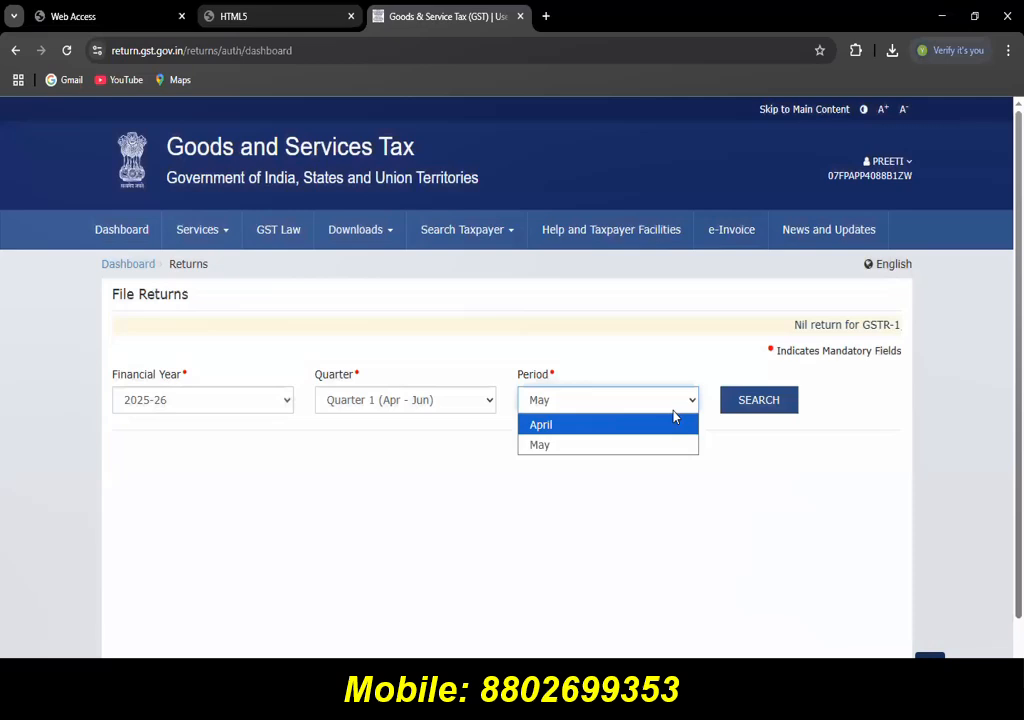
Step: Prepare the April 2025 GSTR-1 online, confirm 25 B2C (Others) and 1 HSN records, then return to TallyPrime
click(674, 418)
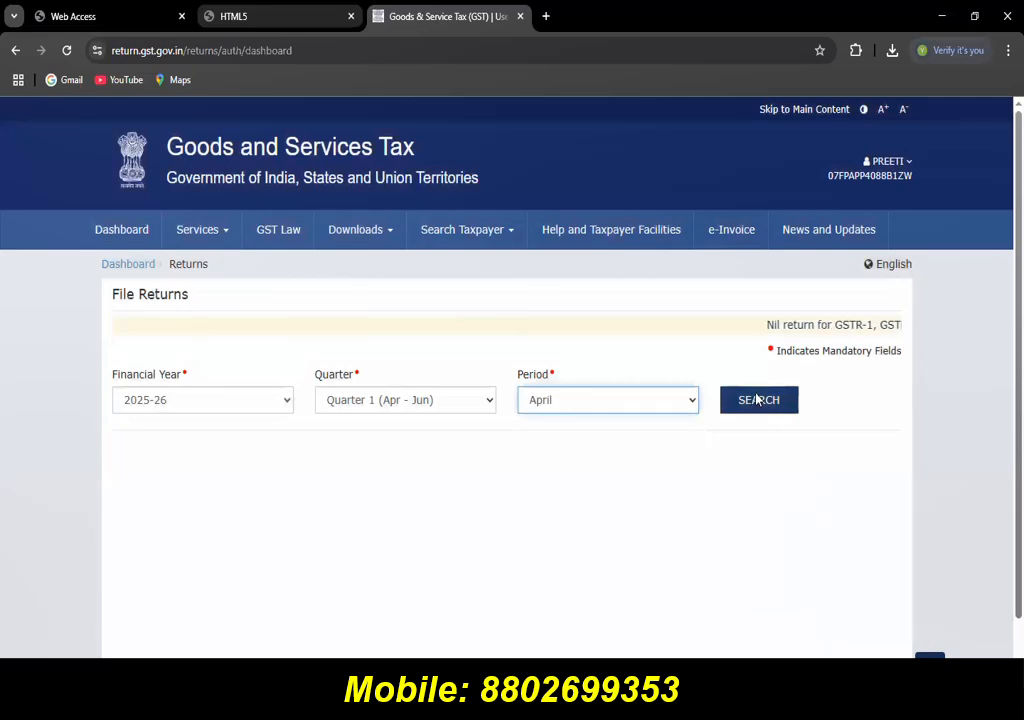
scroll(330, 435, down, 3)
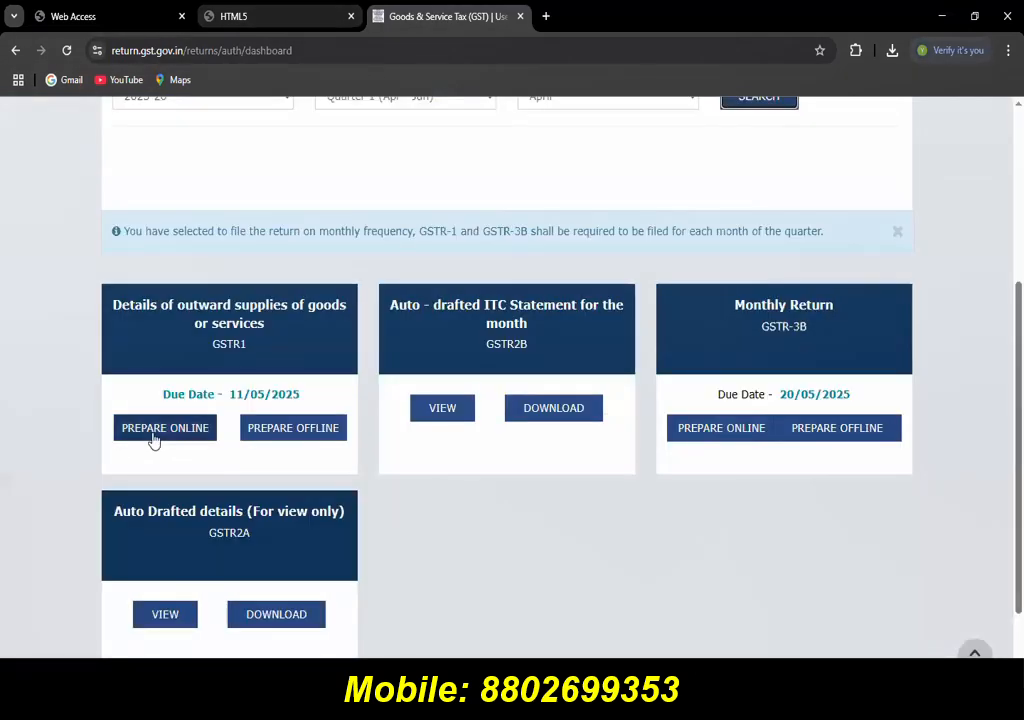
click(153, 428)
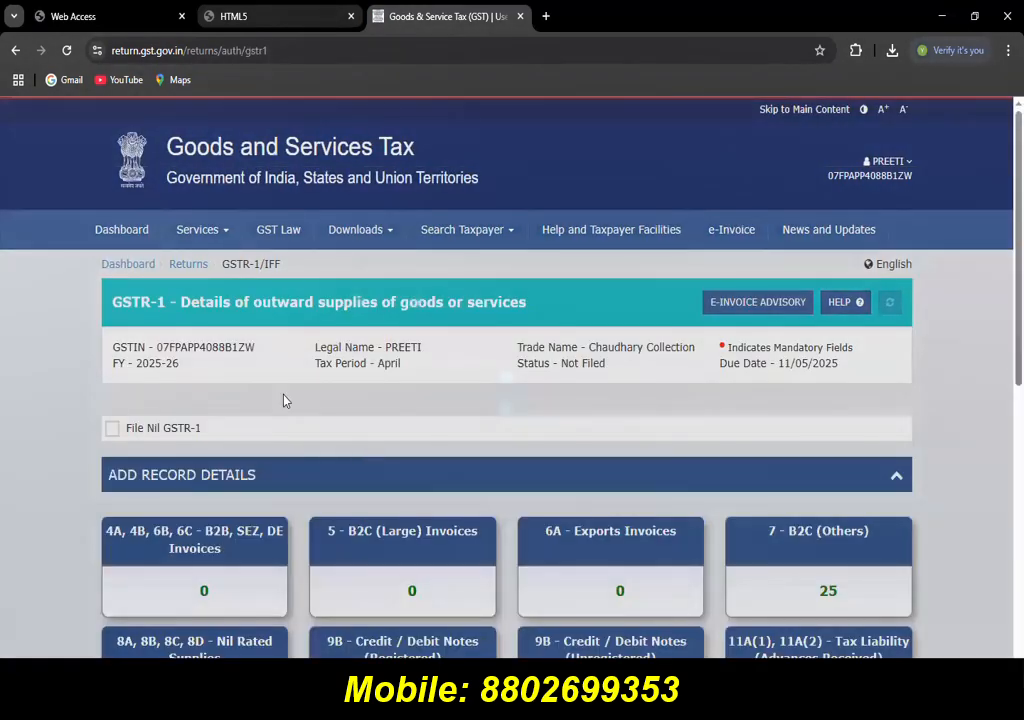
scroll(284, 398, down, 2)
scroll(834, 185, down, 2)
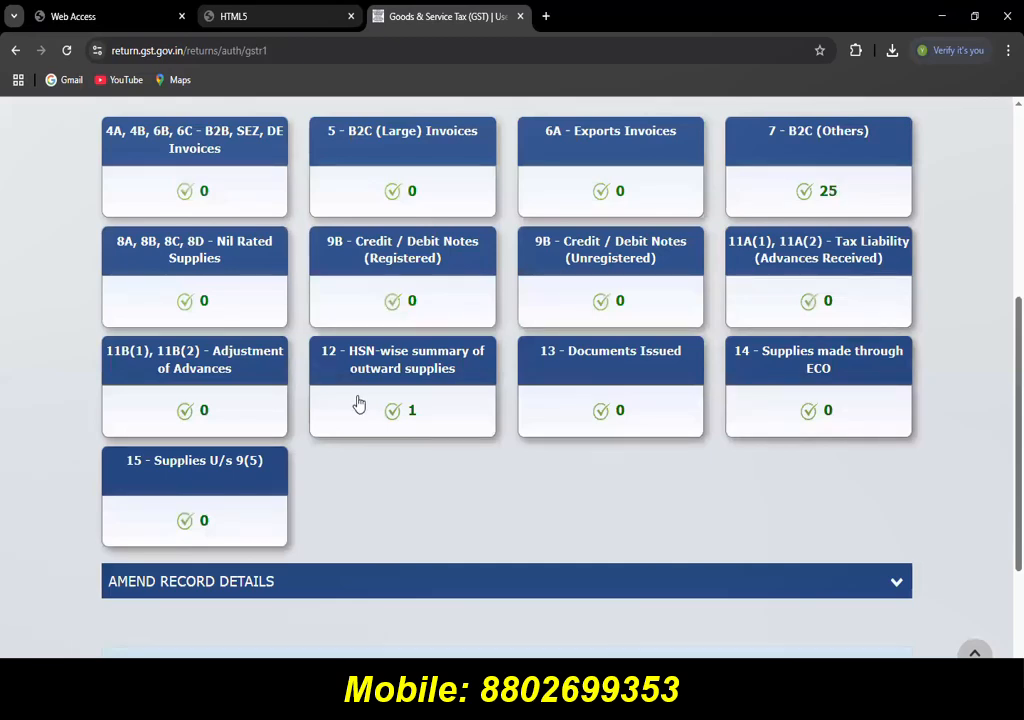
click(555, 414)
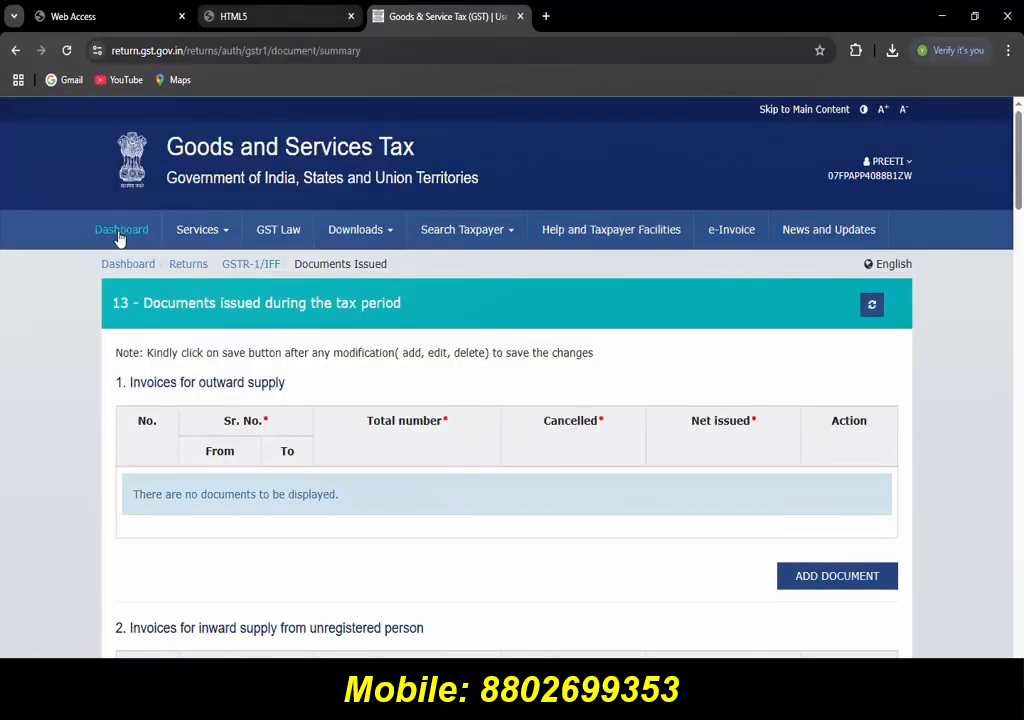
click(258, 22)
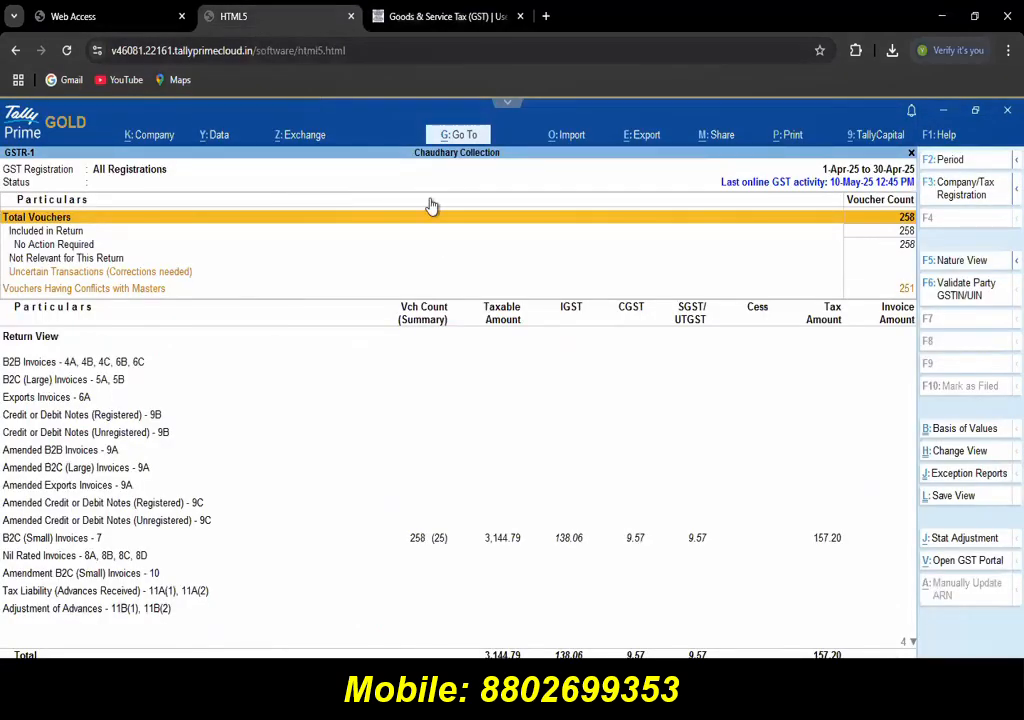
Step: Open File GSTR-1 from All GST Options, agreeing to update the vouchers' GST status
click(293, 142)
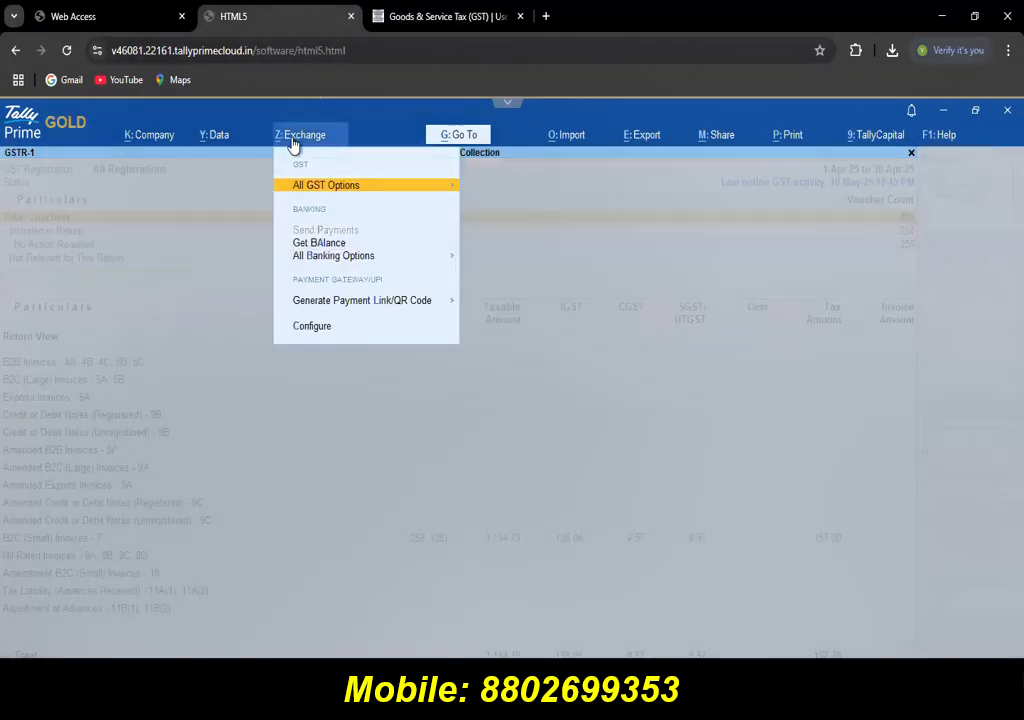
click(329, 190)
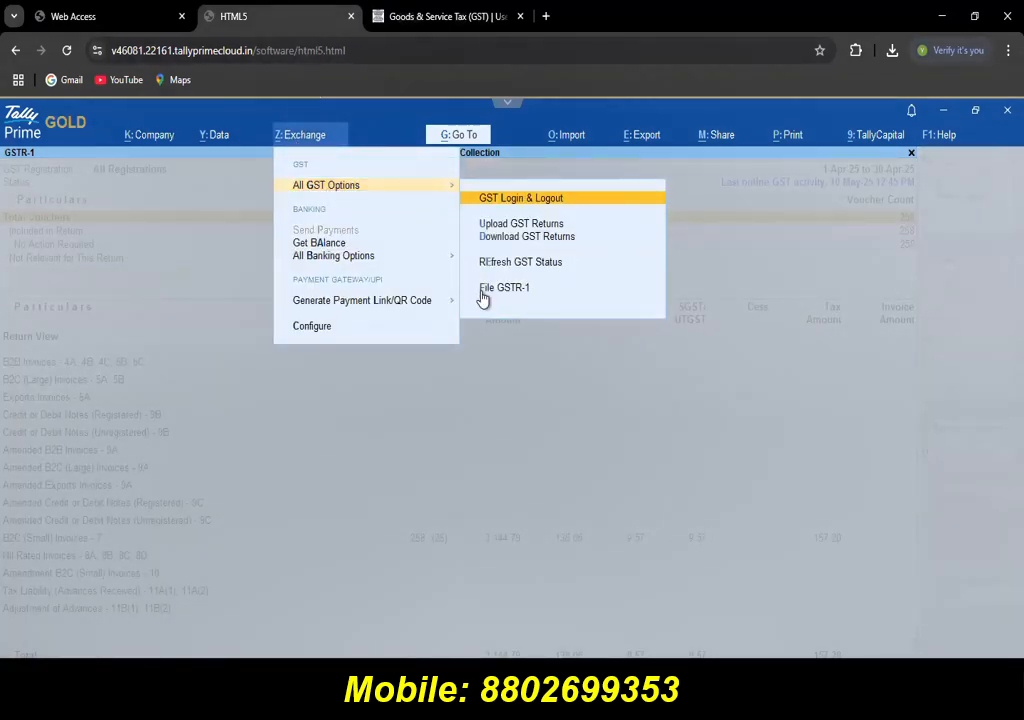
click(483, 297)
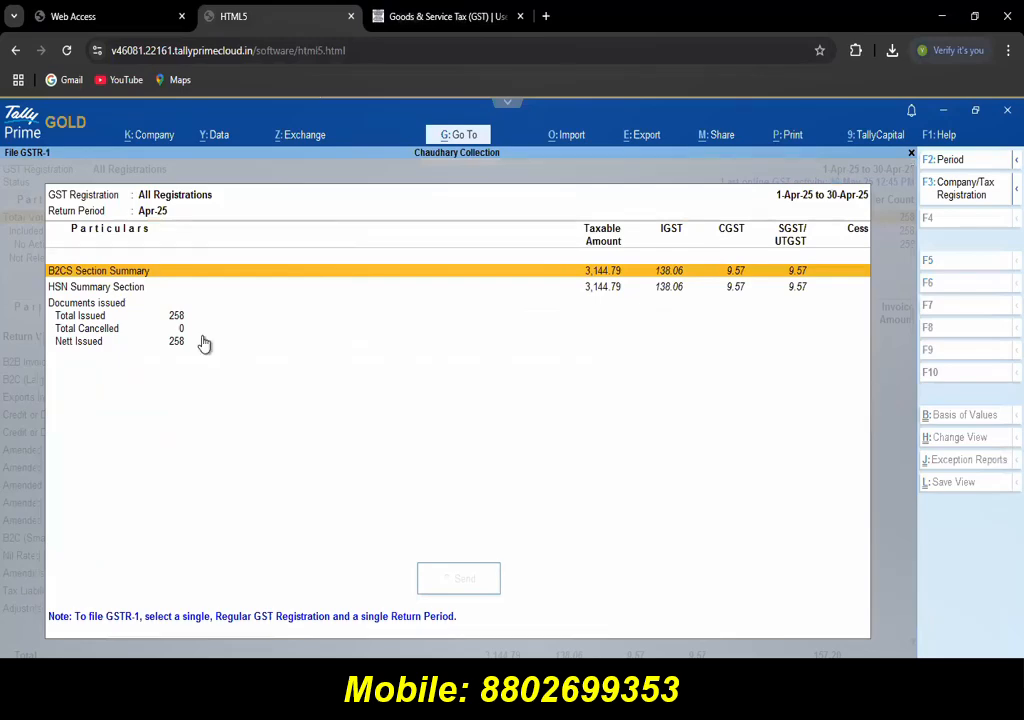
key(Down)
key(Escape)
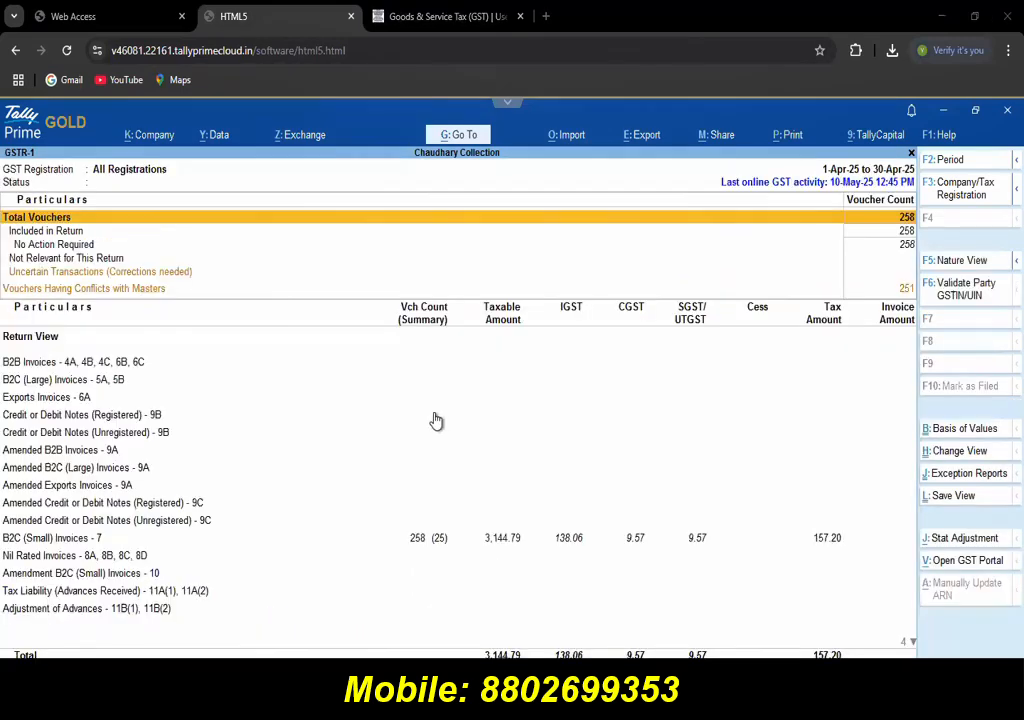
click(352, 258)
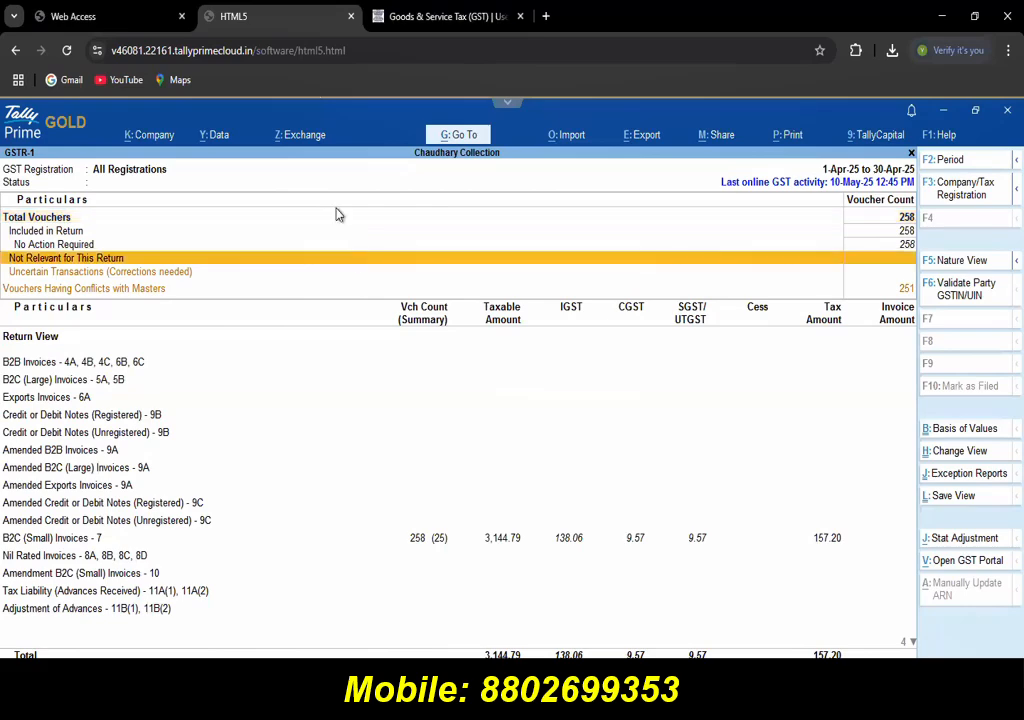
key(Escape)
click(304, 137)
click(347, 190)
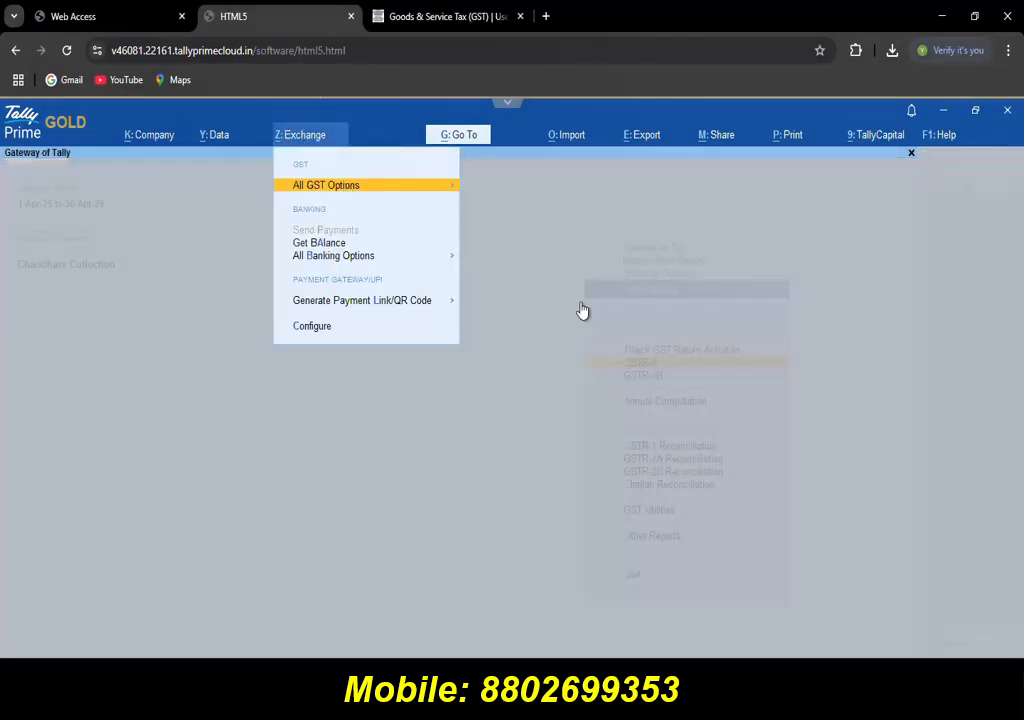
click(519, 290)
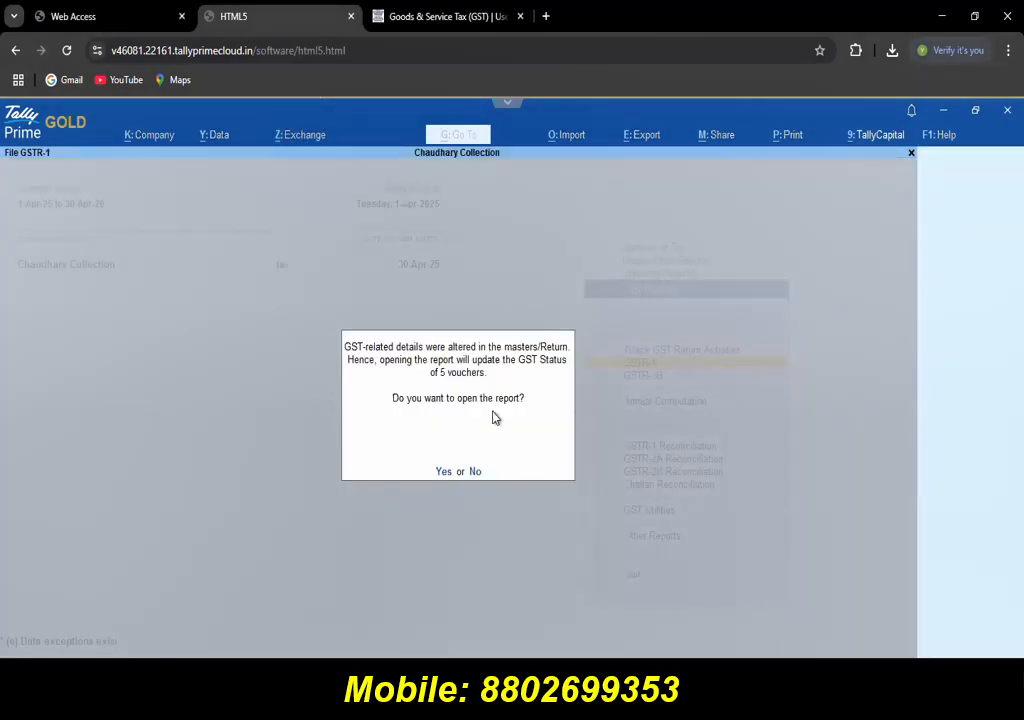
click(443, 472)
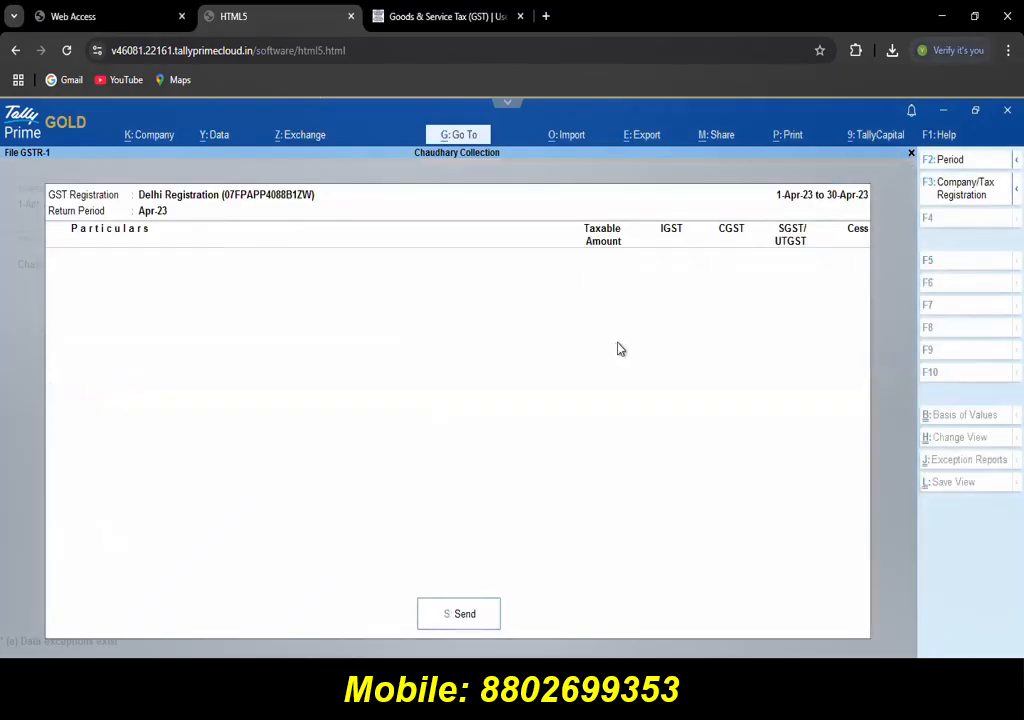
Step: Set the filing period to 1-4-2025 through 30-4-2025
key(F2)
text(1-4-2025)
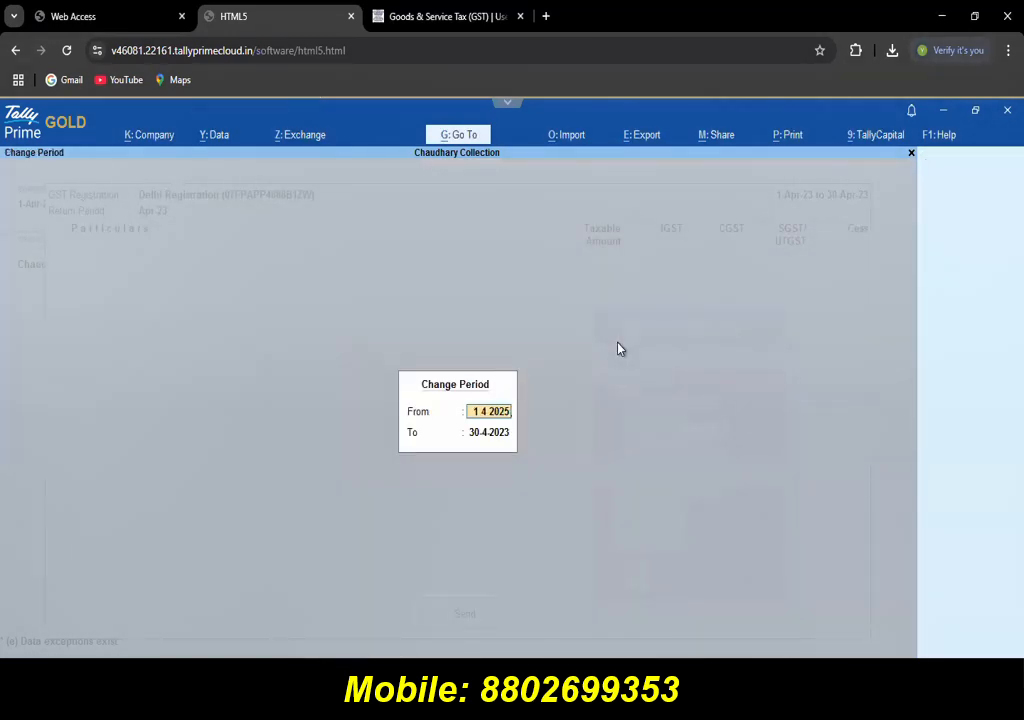
key(Return)
text(30 4 2025)
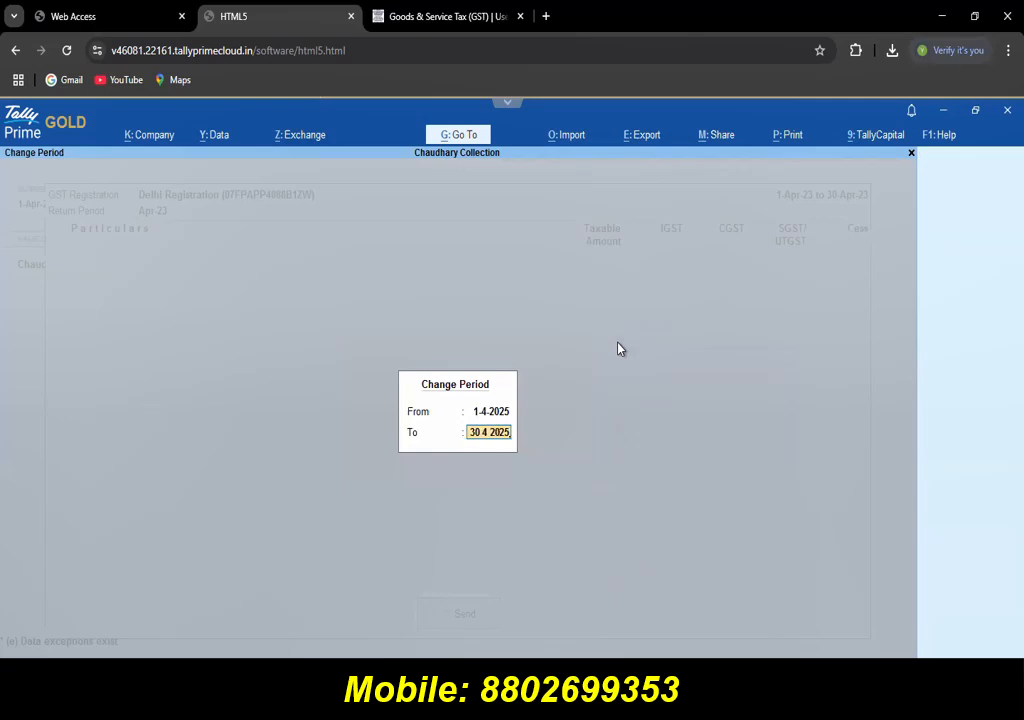
key(Return)
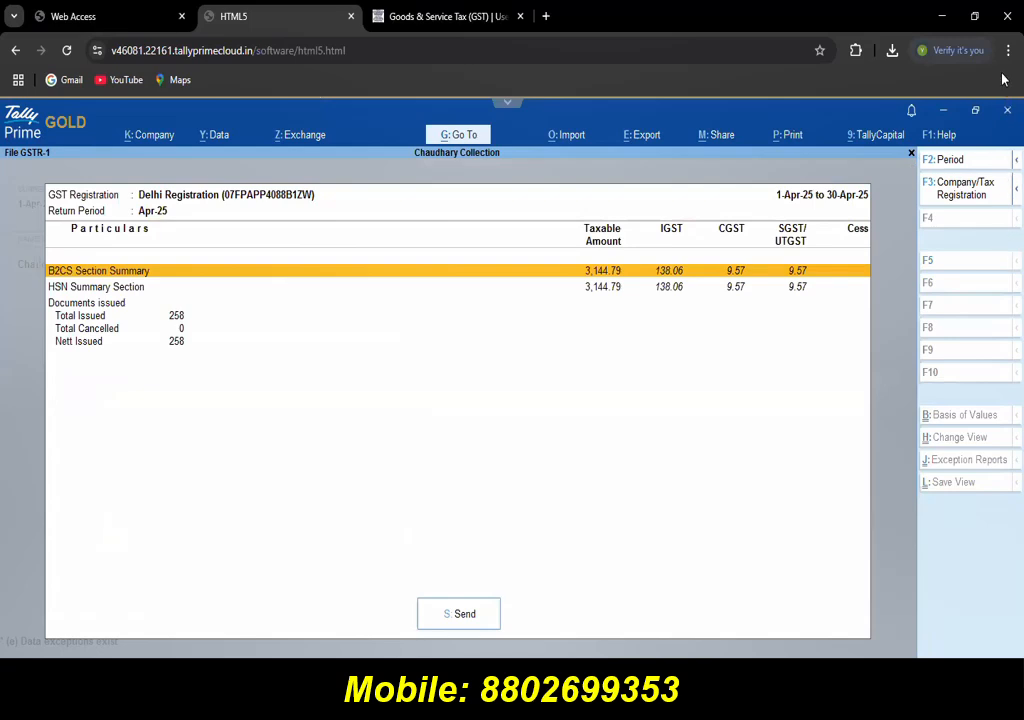
Step: Select Delhi Registration and send the April GSTR-1 data to the portal
click(985, 188)
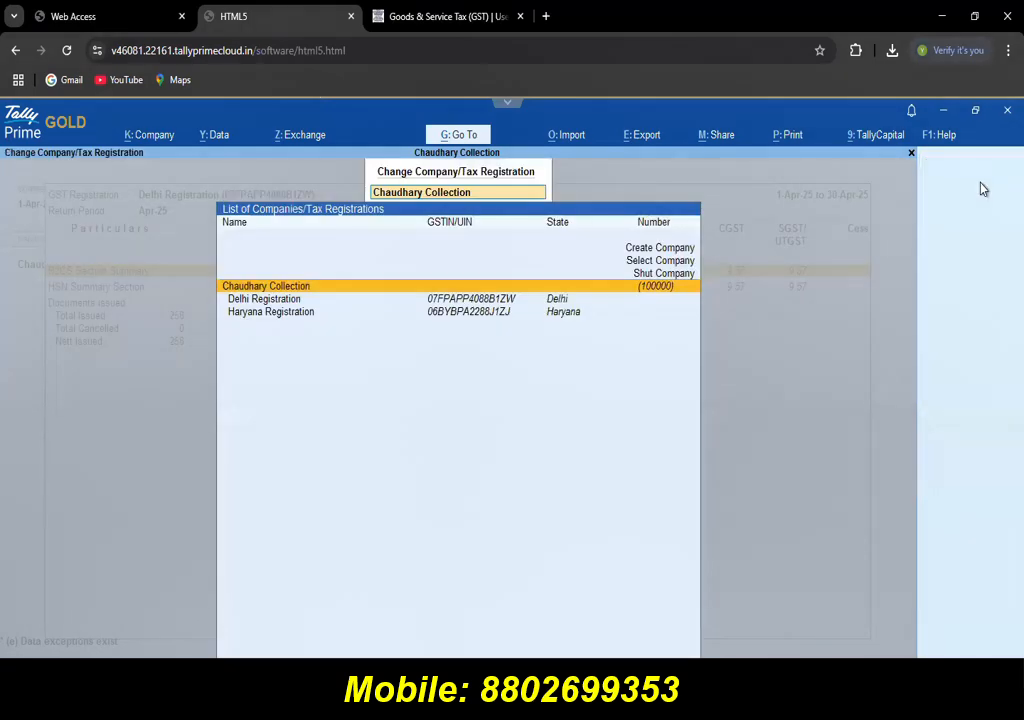
key(Down)
key(Return)
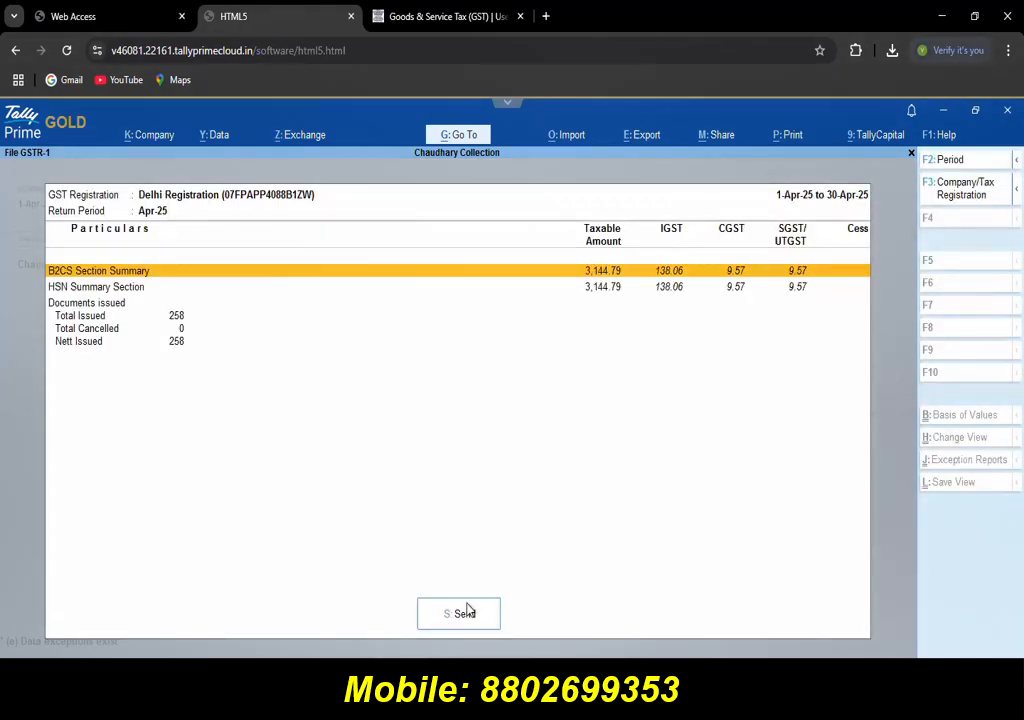
key(Down)
key(Down)
key(Down)
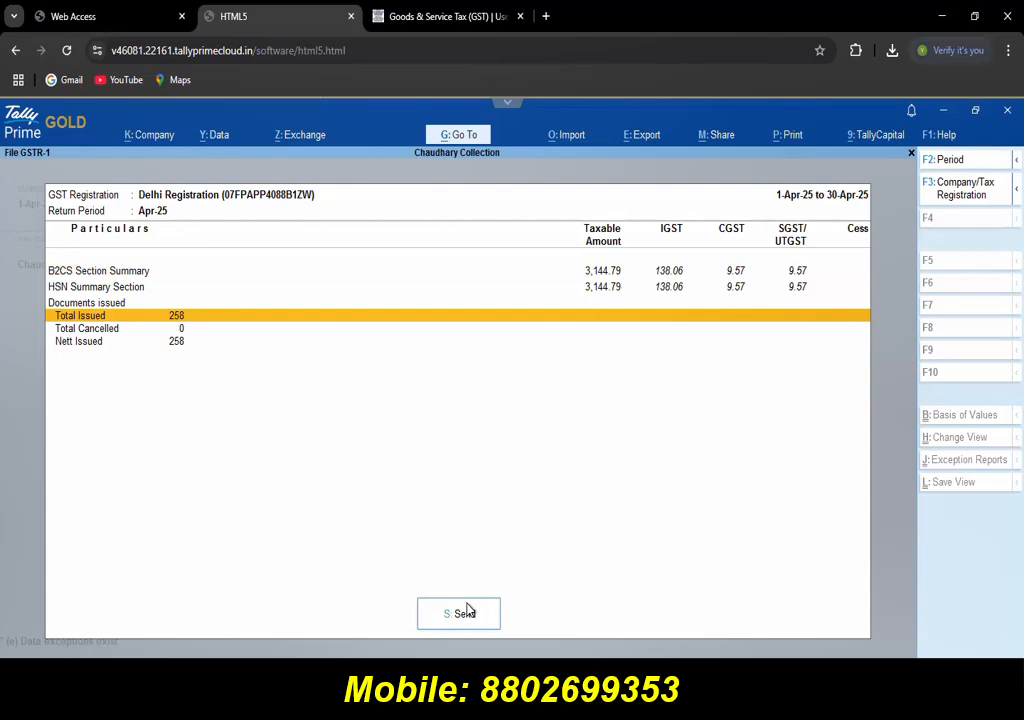
click(464, 613)
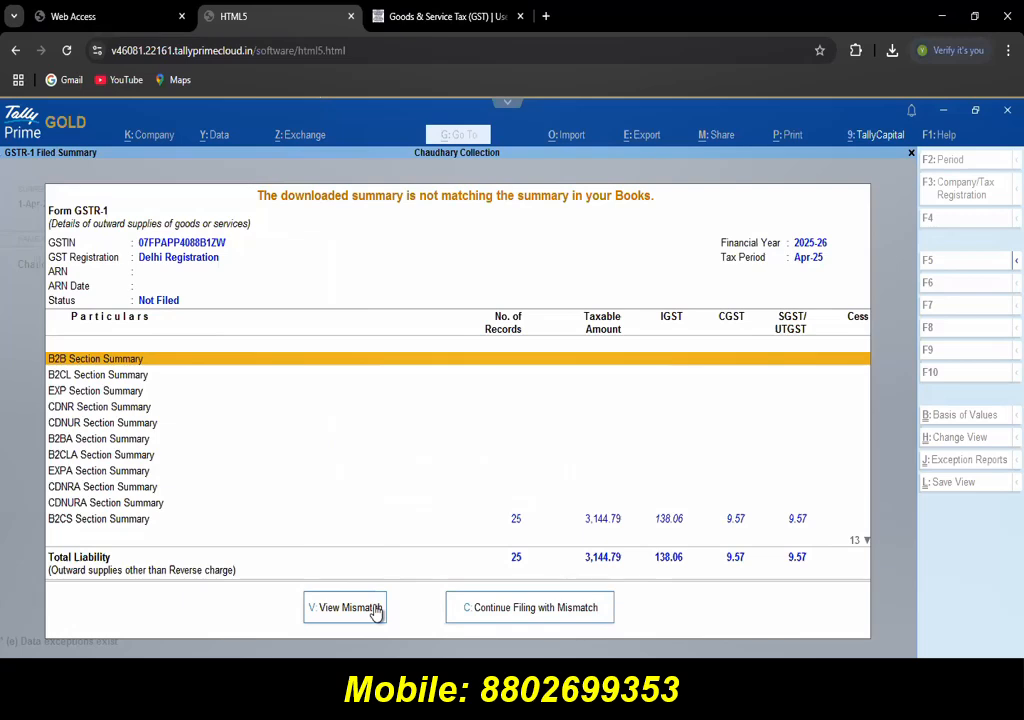
Step: Continue filing despite the mismatch and confirm the authorised signatory's PAN for EVC
key(c)
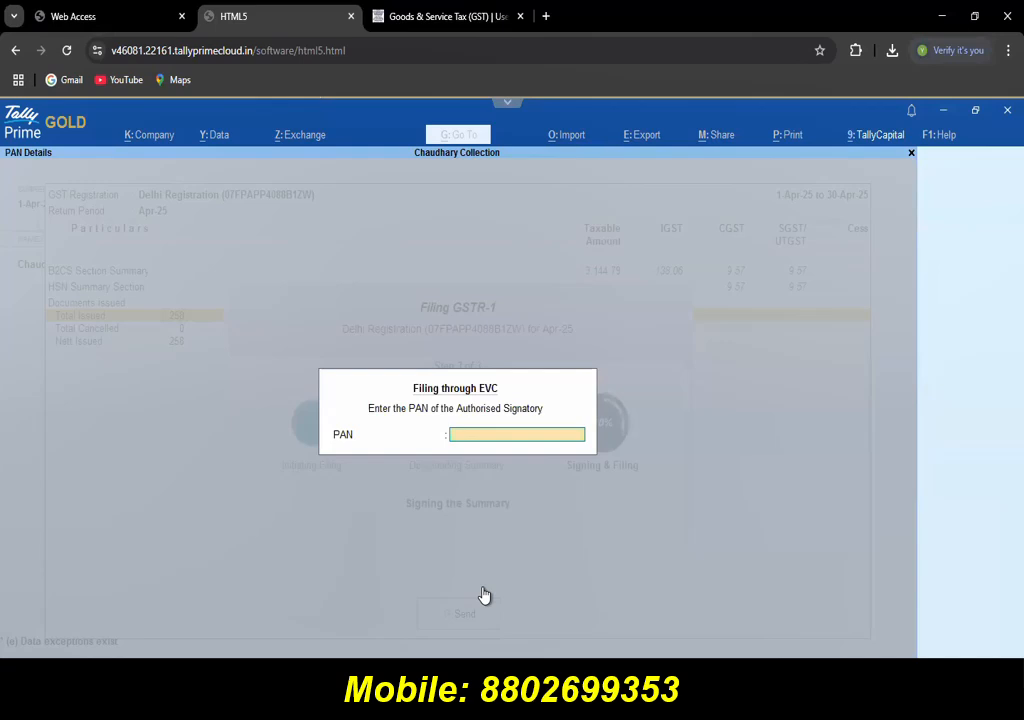
key(Return)
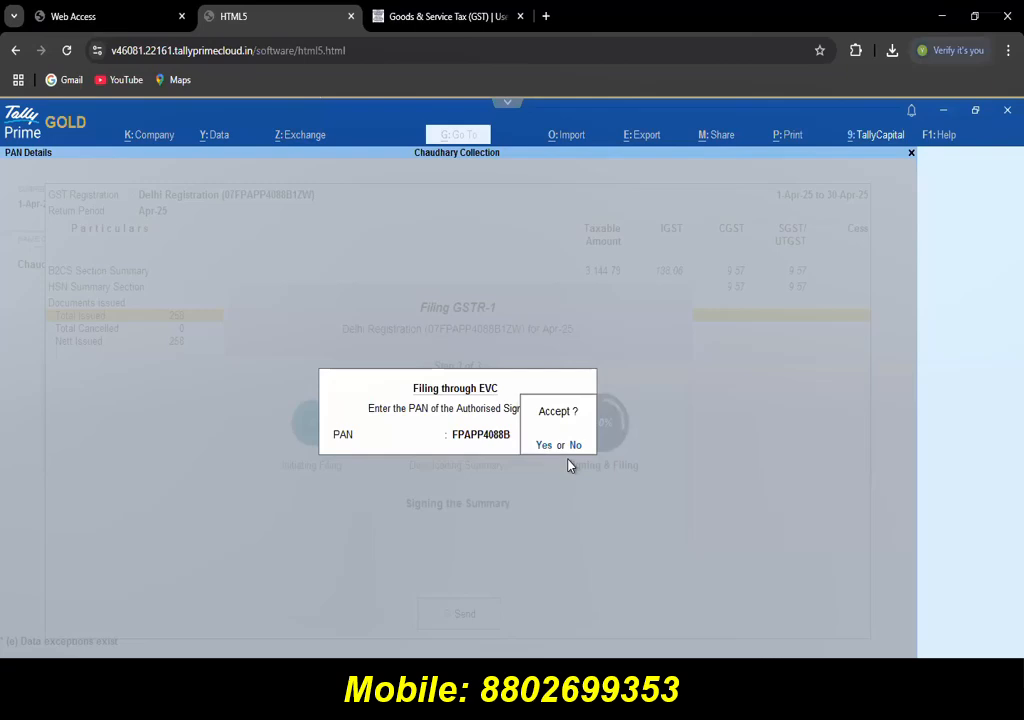
key(y)
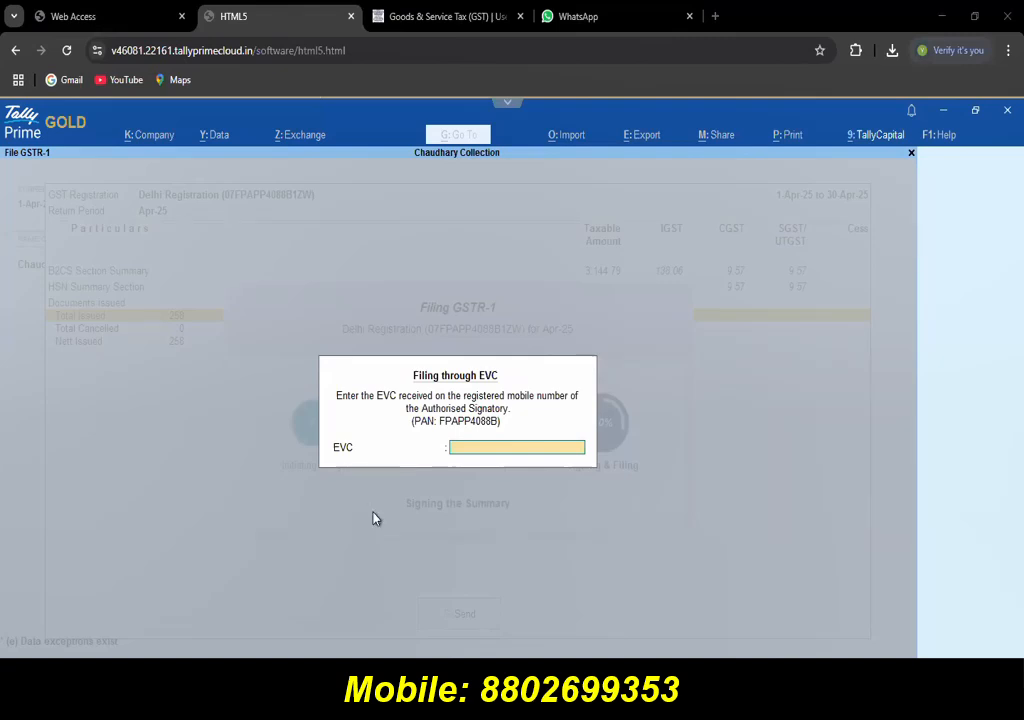
Step: Quit the EVC filing and go back to the GST Reports menu
key(Escape)
key(Escape)
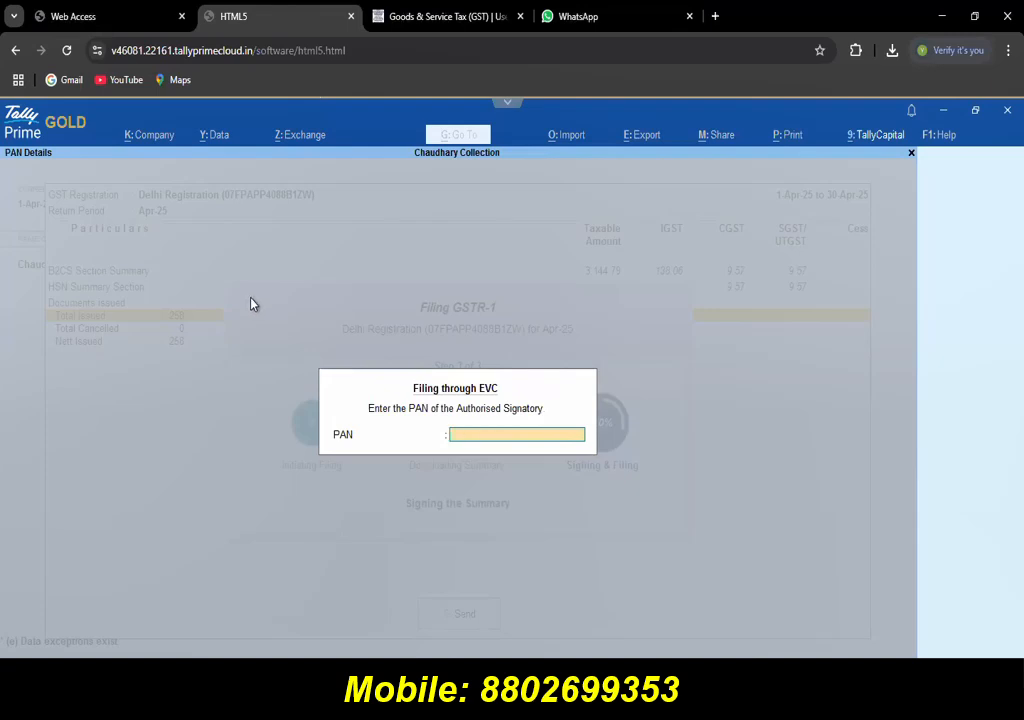
key(Escape)
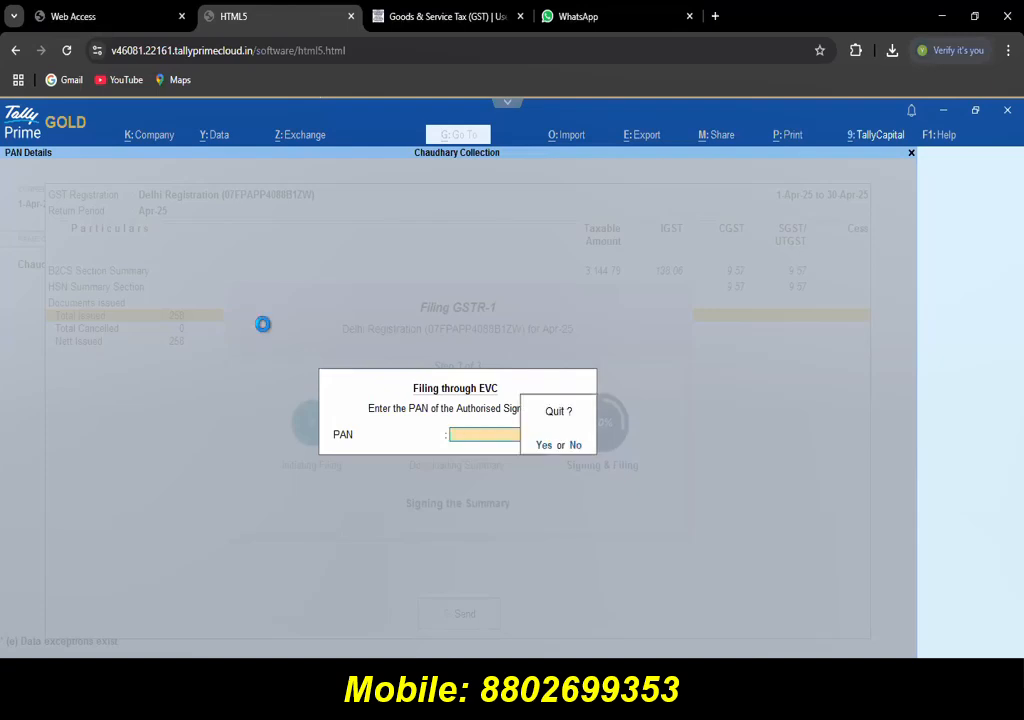
key(y)
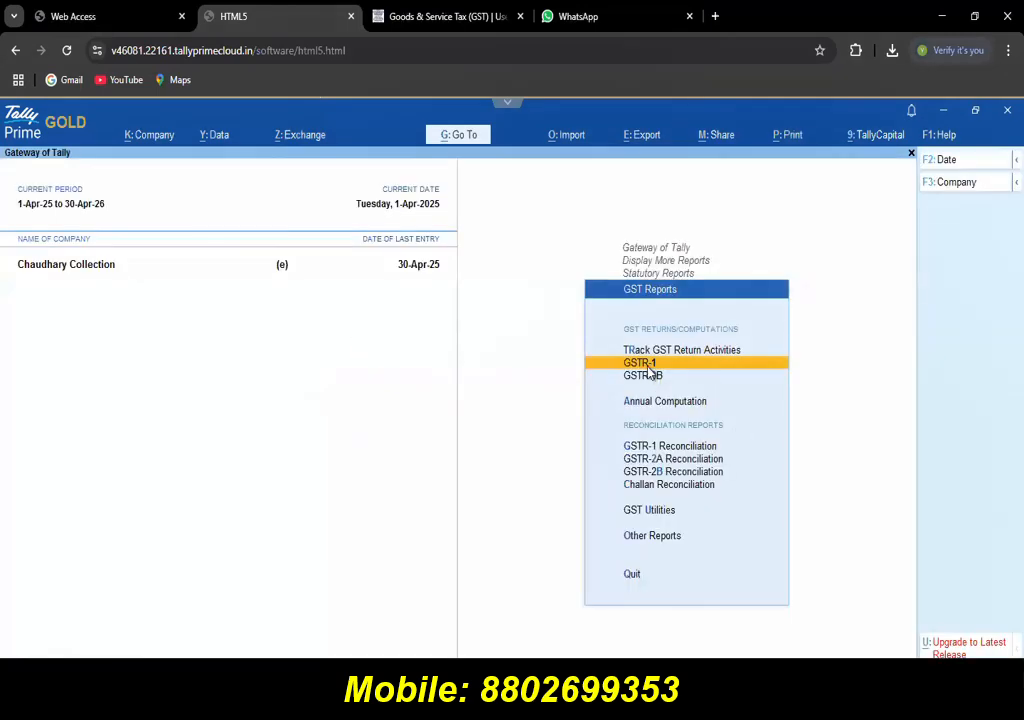
Step: Open the GSTR-1 report with the period 1-4-2025 to 30-4-2025
key(Return)
key(F2)
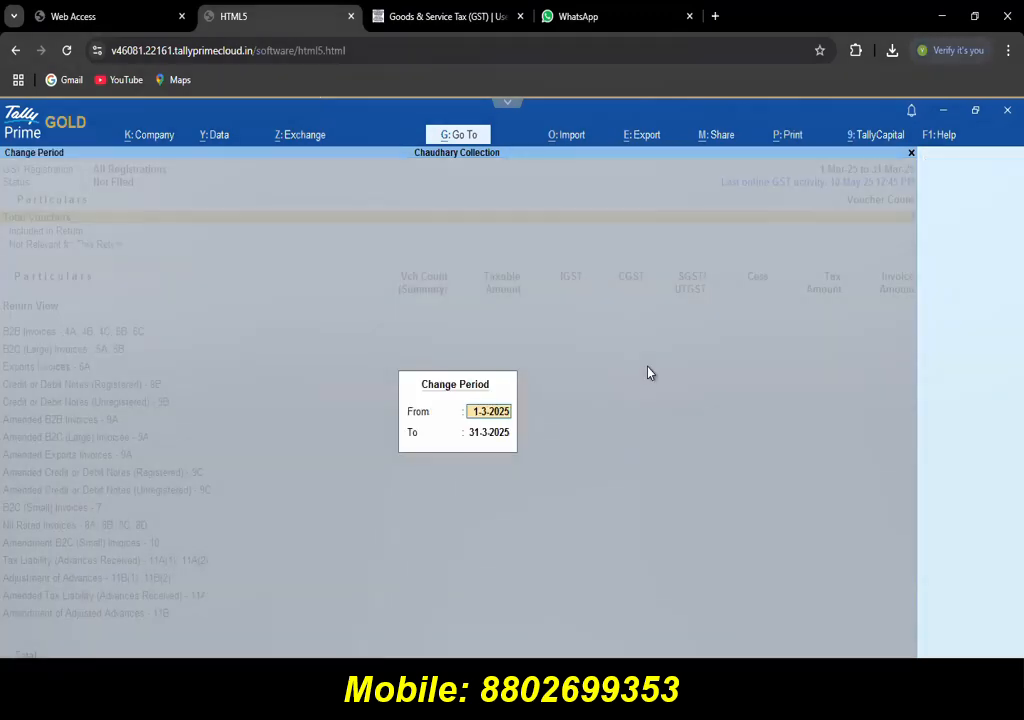
text(1-4)
key(Return)
text(30 4)
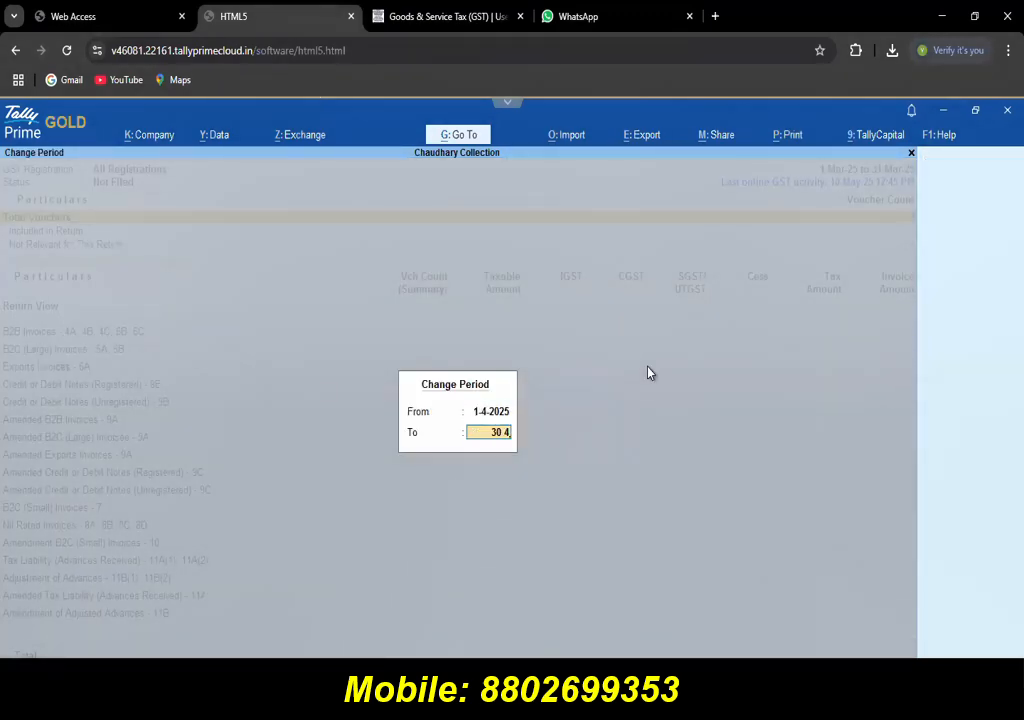
key(Return)
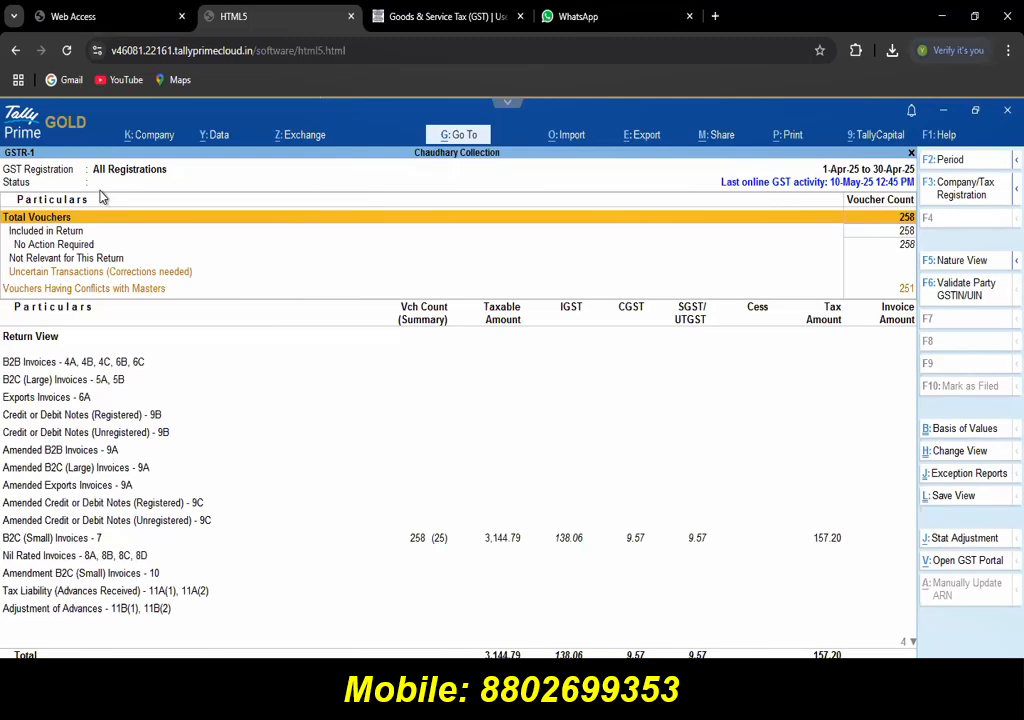
Step: Set up an Excel transaction import of tcs_sales_return.xlsx, worksheet 38663, using the MesshoSalesCR template
click(569, 137)
key(Down)
key(Return)
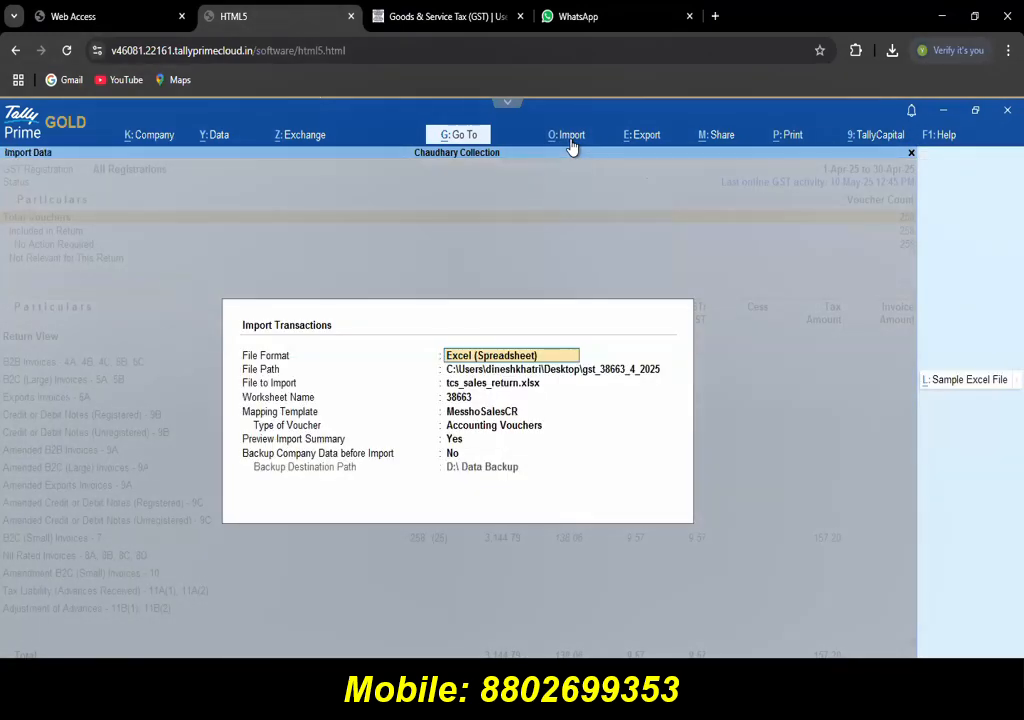
key(Return)
key(Return)
key(Return)
key(Return)
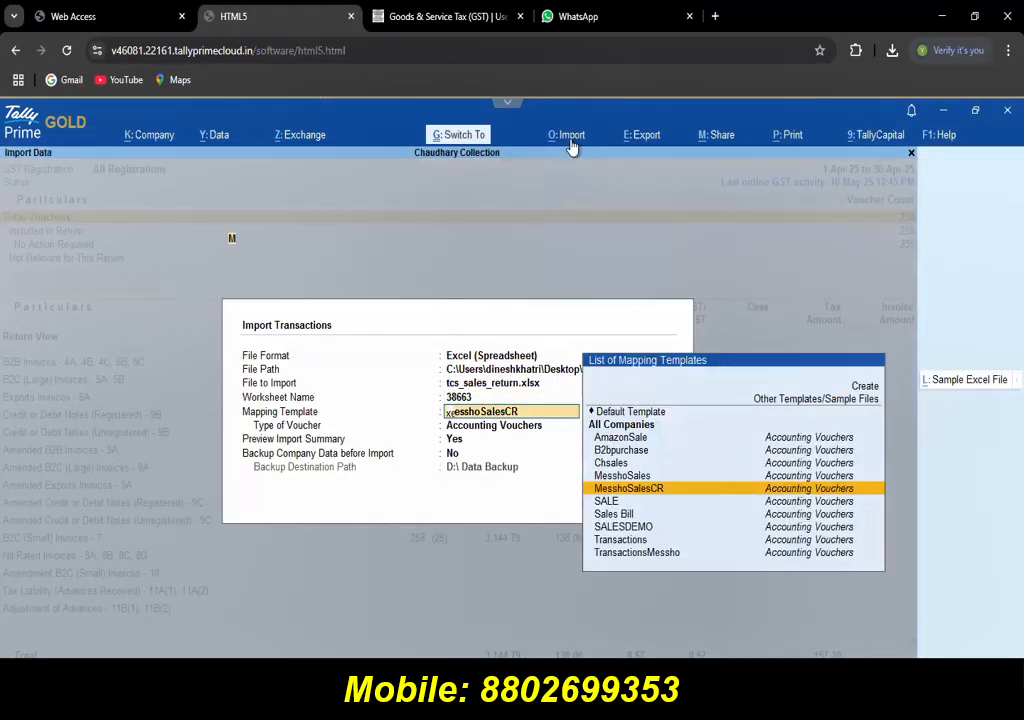
key(ctrl+Return)
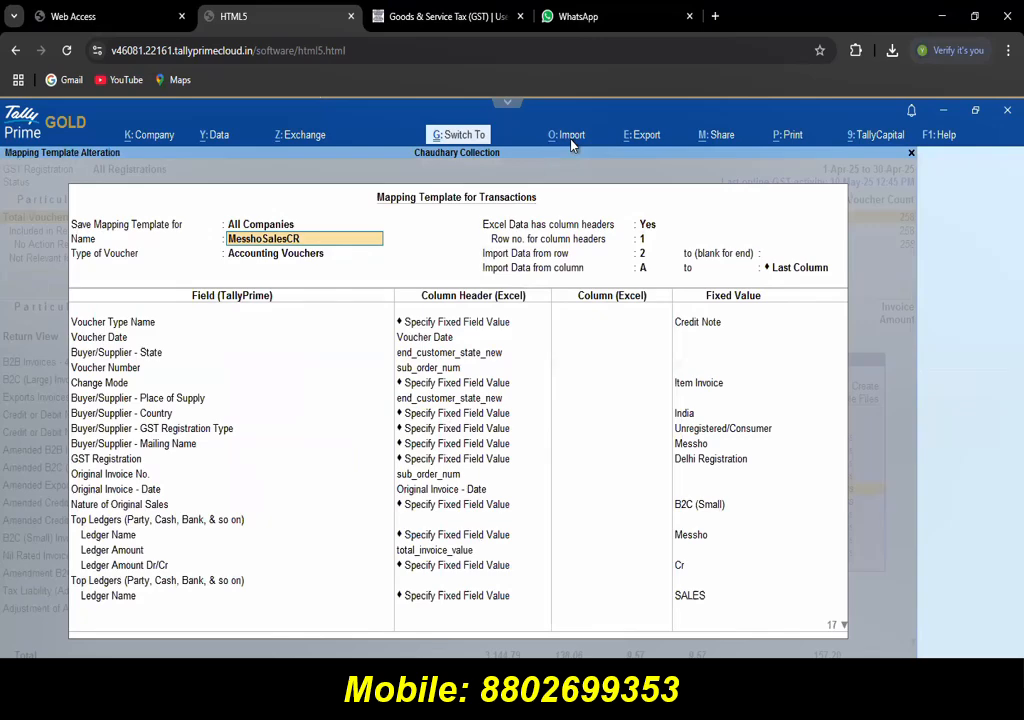
key(ctrl+a)
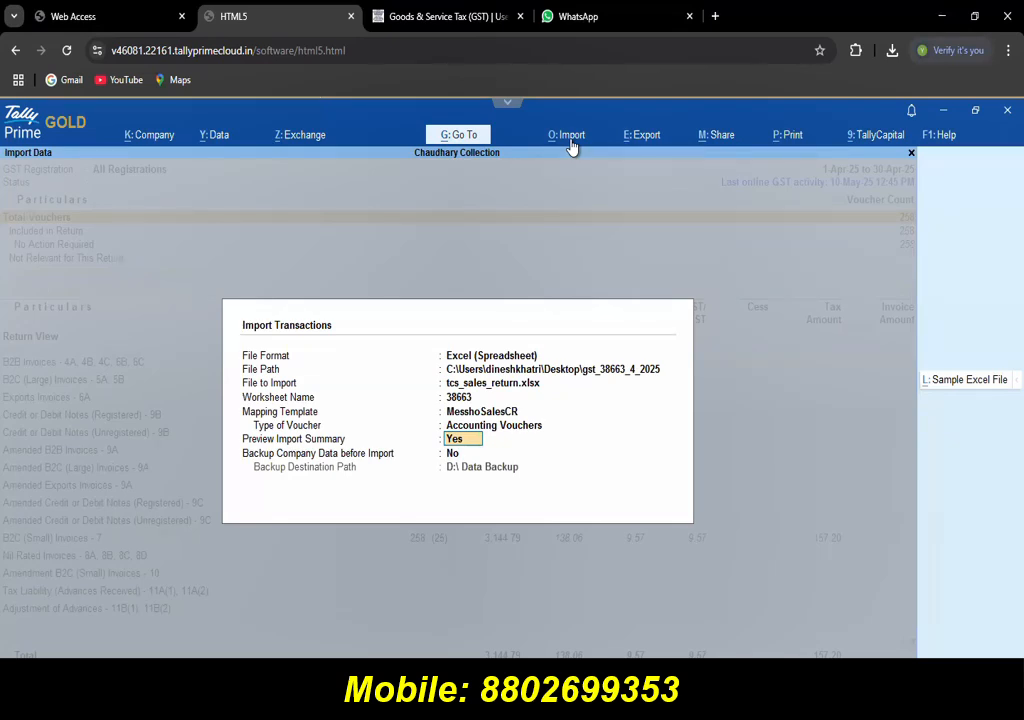
key(Return)
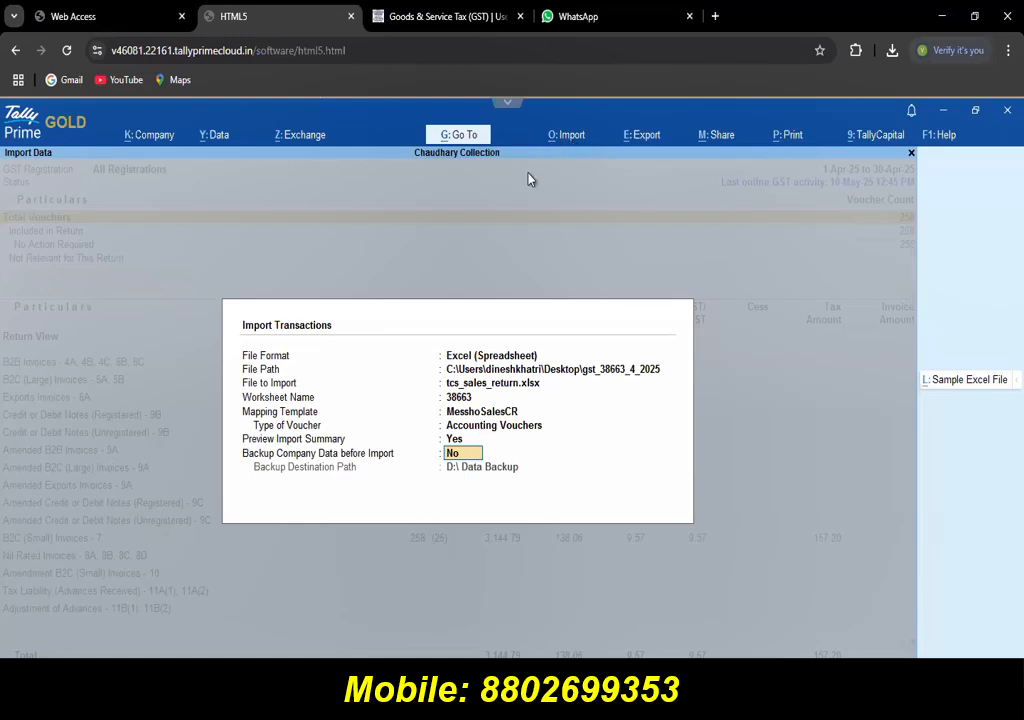